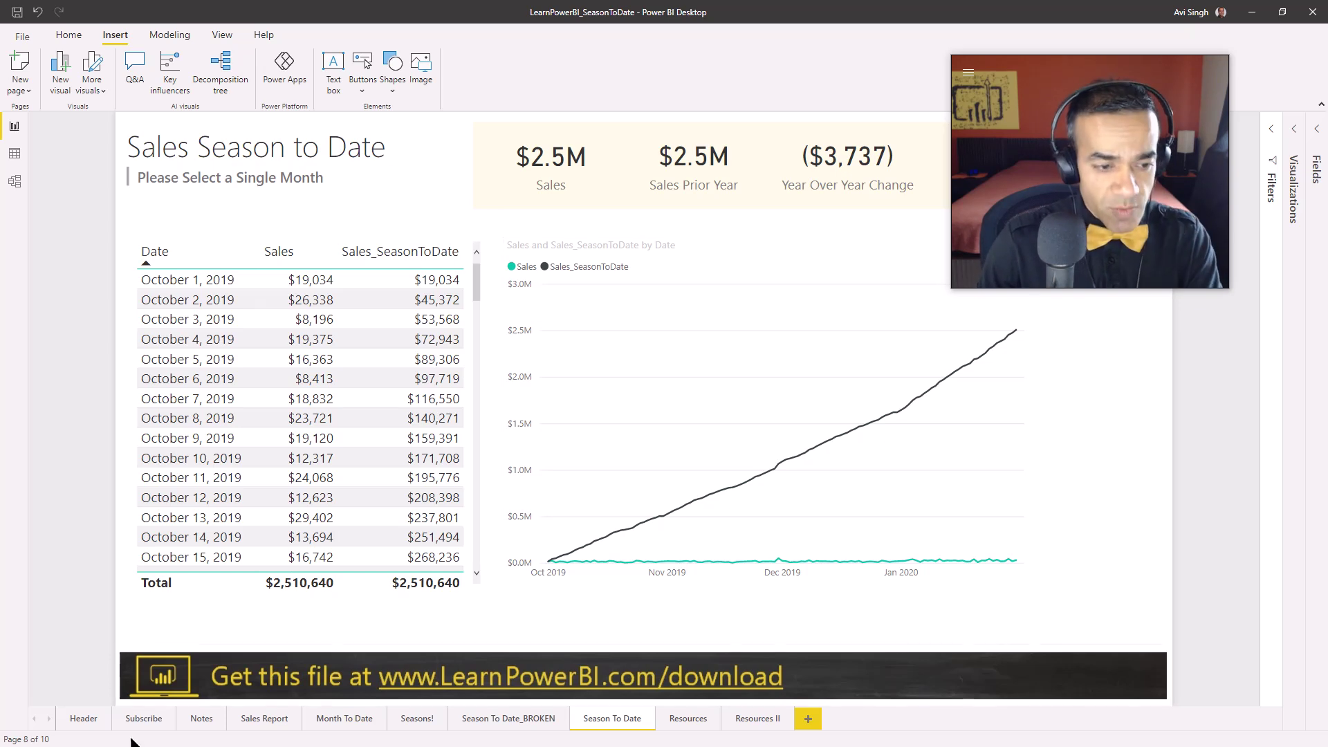
Step: Look through the Header, Seasons! and Resources II pages of the report
{"action": "left_click", "coordinate": [81, 722]}
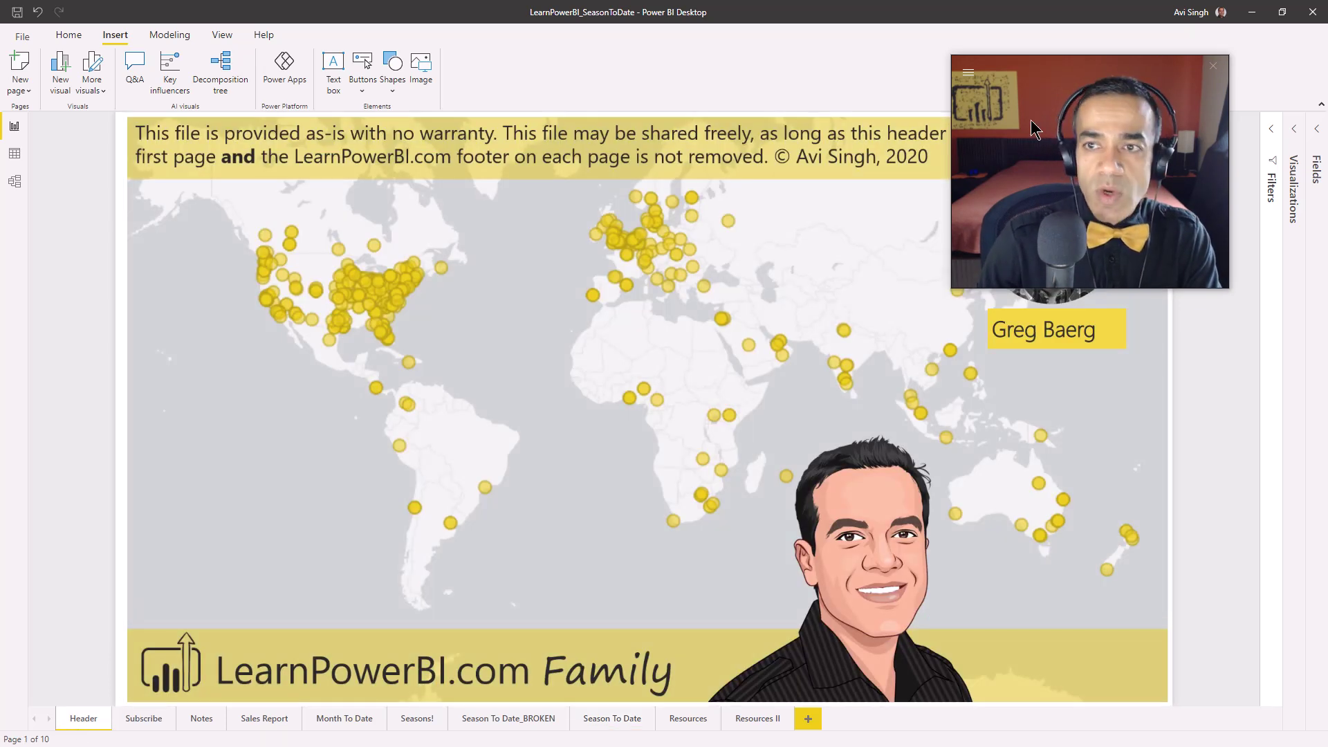
{"action": "left_click_drag", "start_coordinate": [1079, 64], "coordinate": [164, 213]}
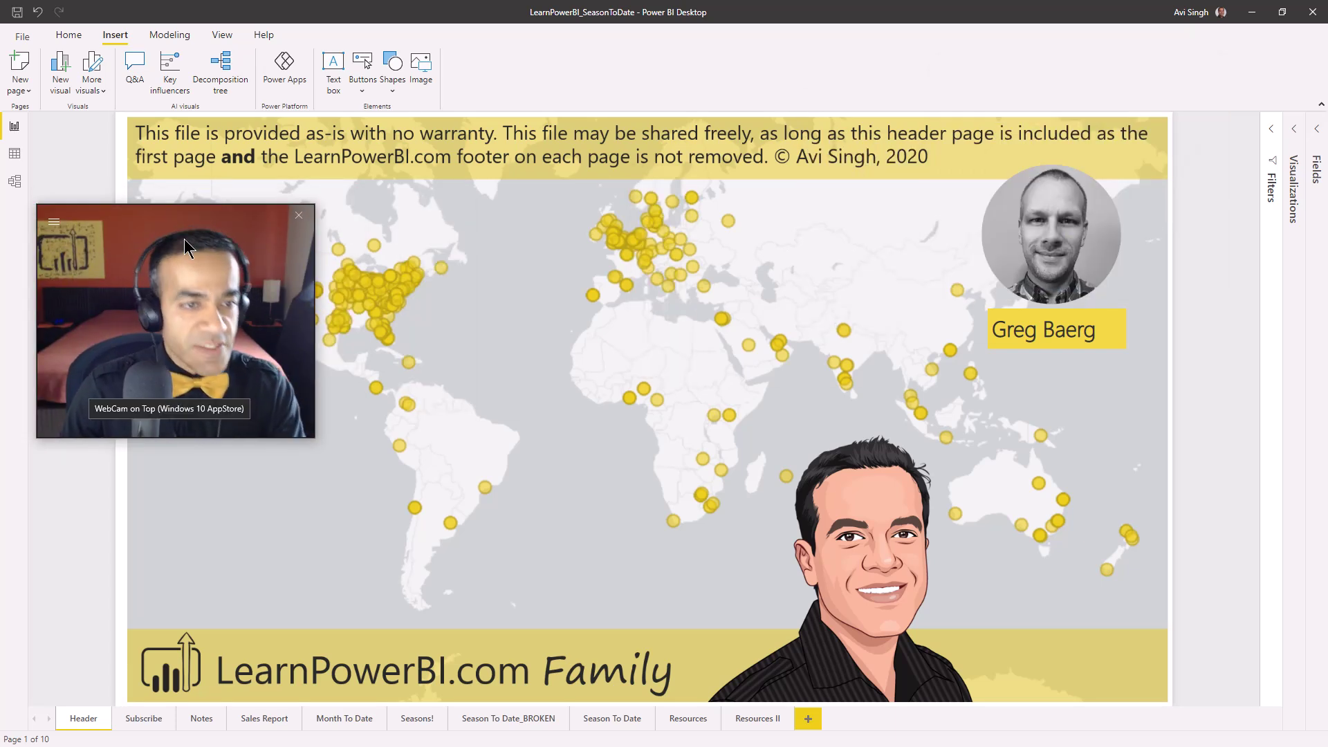
{"action": "left_click_drag", "start_coordinate": [181, 223], "coordinate": [224, 112]}
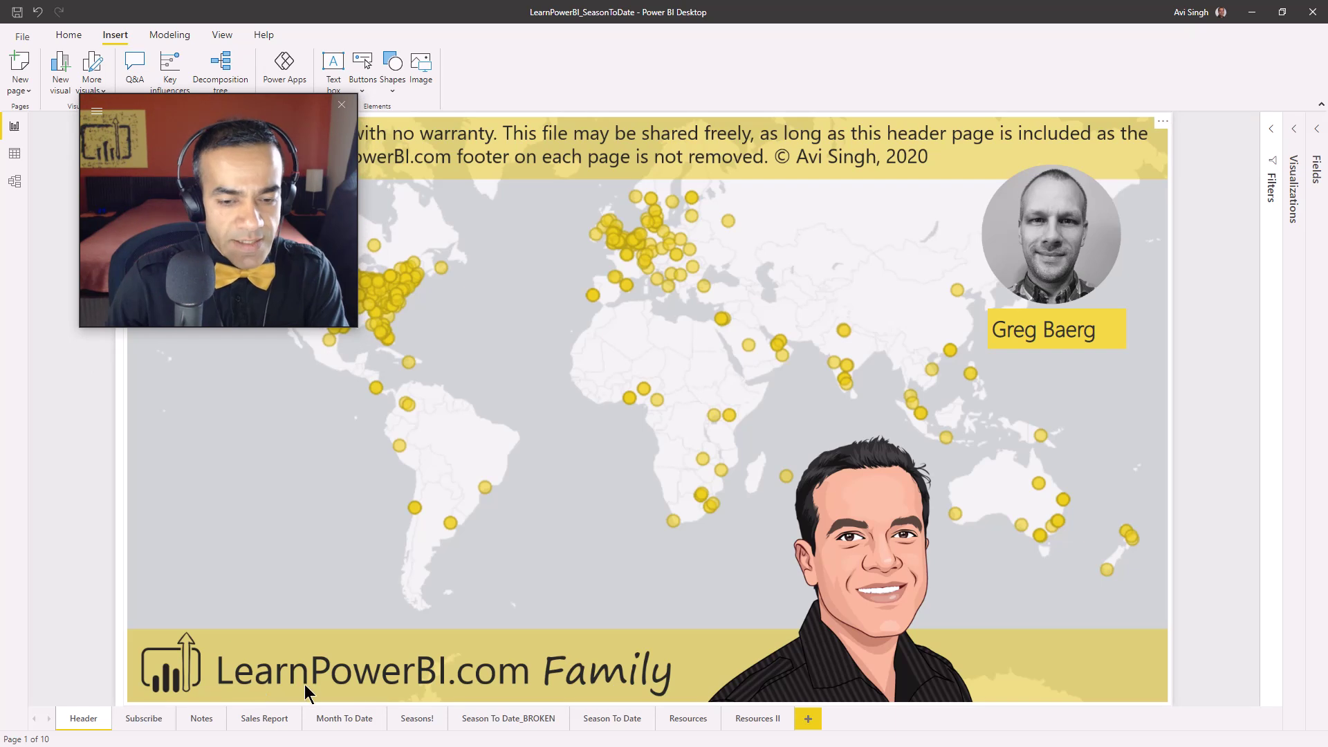
{"action": "left_click", "coordinate": [417, 723]}
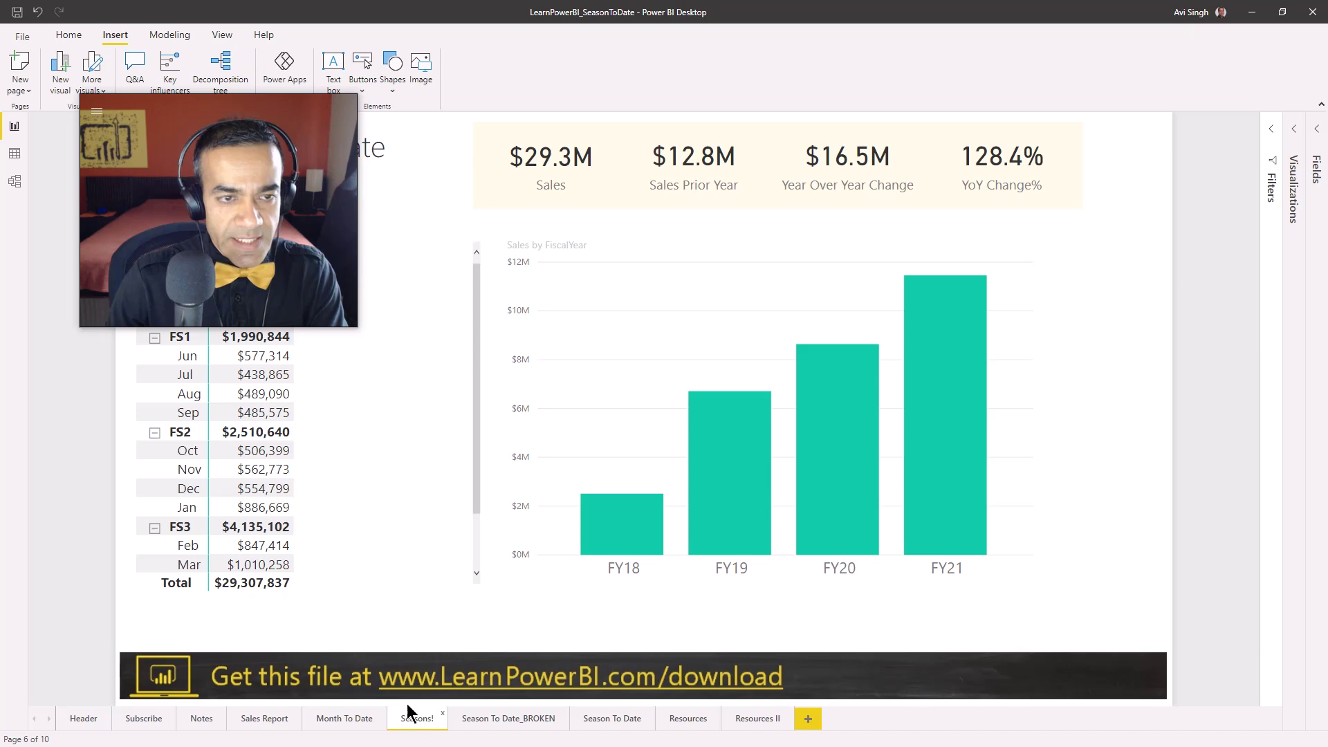
{"action": "left_click_drag", "start_coordinate": [263, 115], "coordinate": [1204, 54]}
{"action": "left_click", "coordinate": [756, 721]}
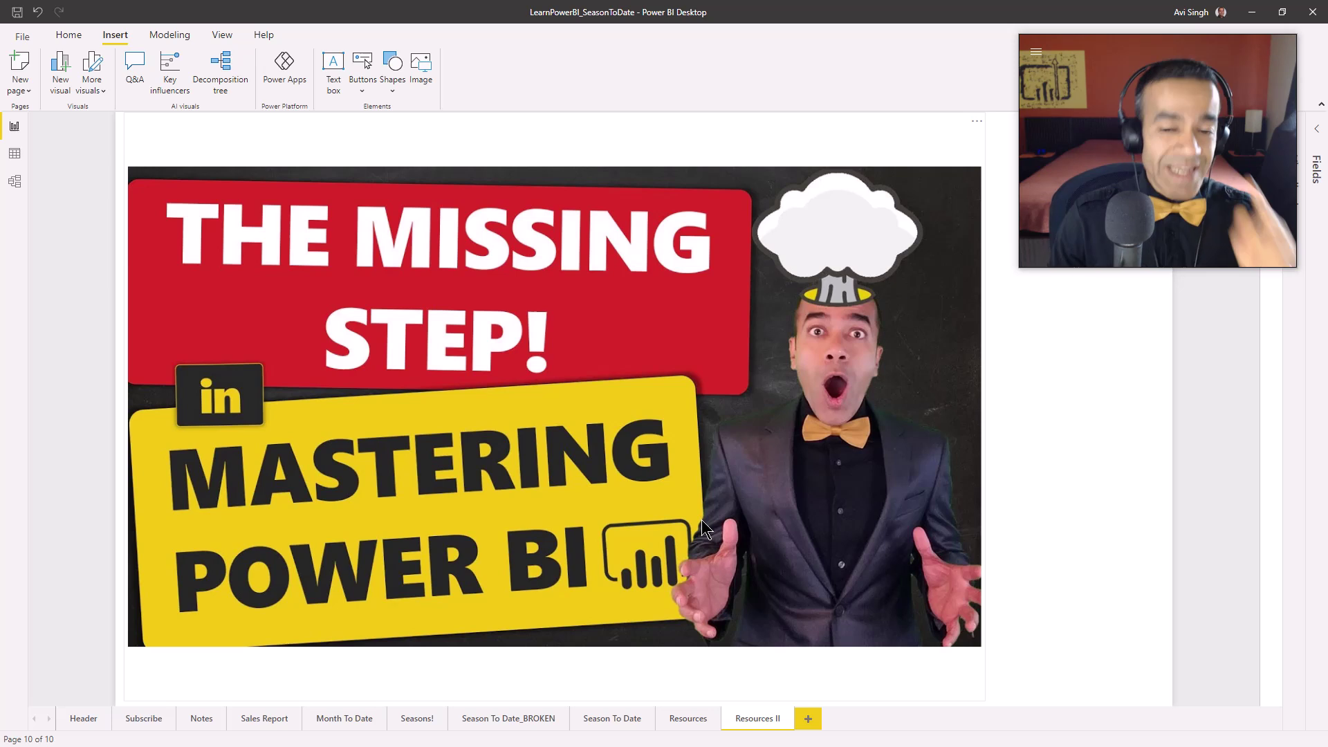
{"action": "left_click_drag", "start_coordinate": [1124, 50], "coordinate": [1106, 277]}
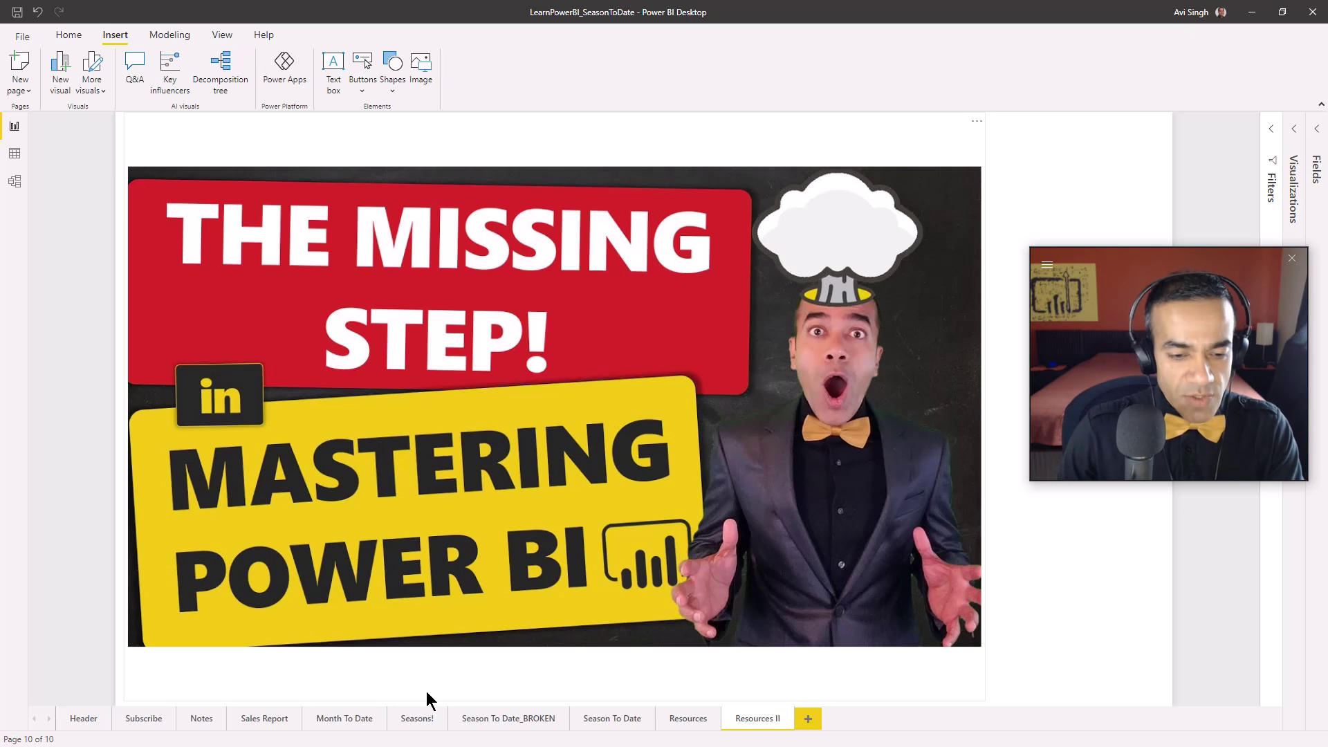
Step: Return to the Seasons! page and view the FY20 seasons and their months in the fiscal year sales matrix
{"action": "left_click", "coordinate": [424, 721]}
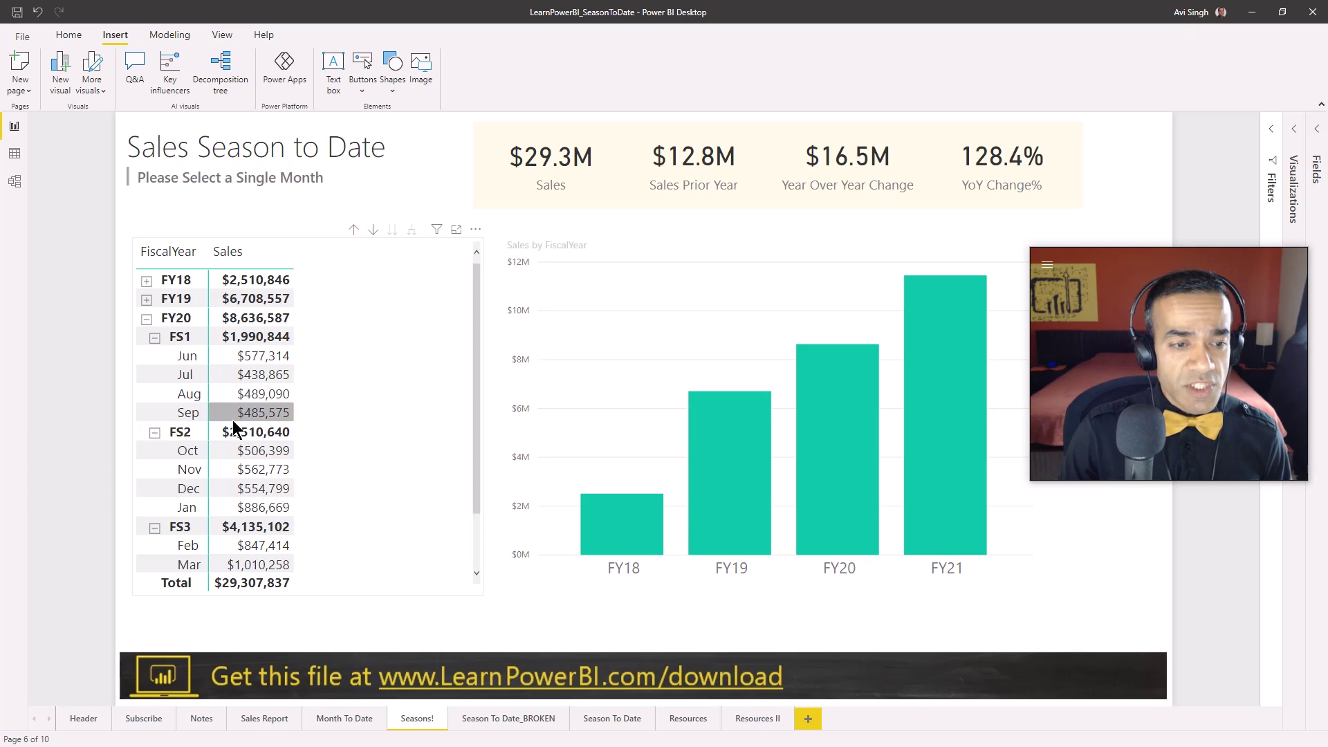
{"action": "scroll", "coordinate": [305, 401], "scroll_direction": "down", "scroll_amount": 3}
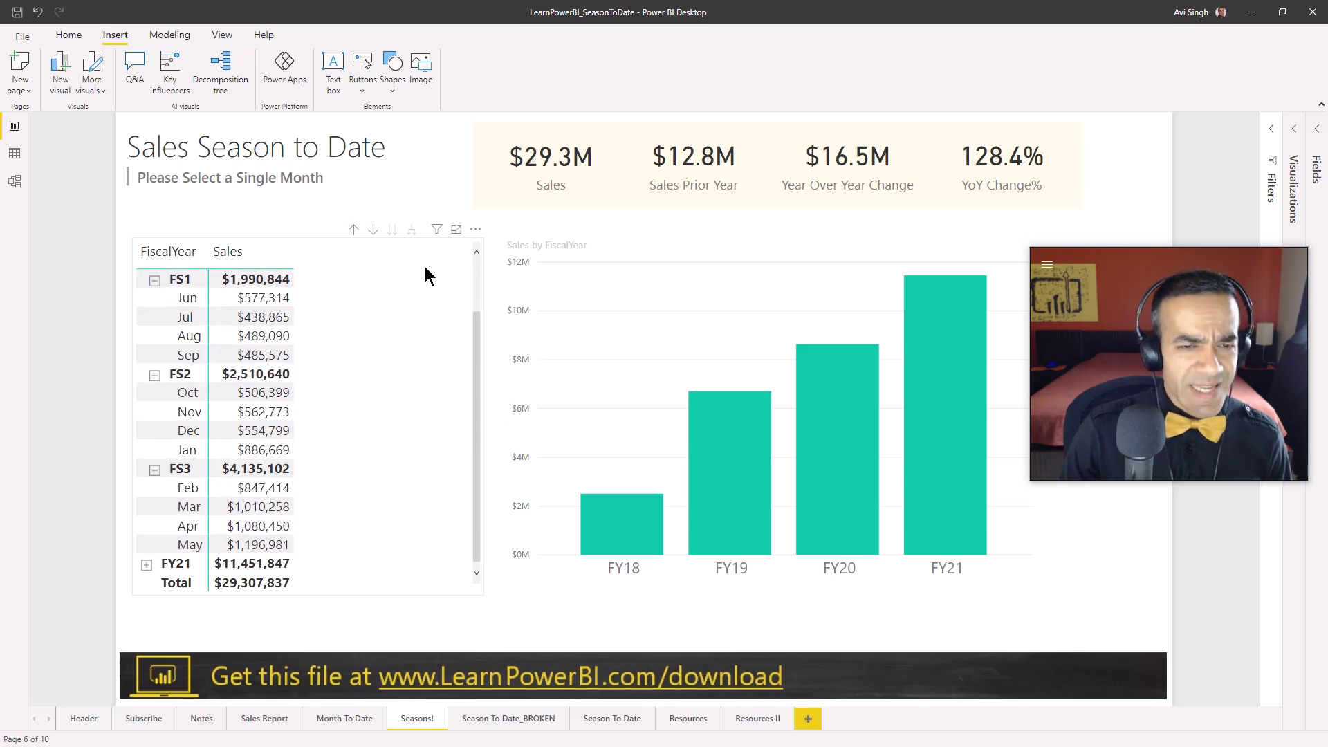
{"action": "left_click", "coordinate": [475, 252]}
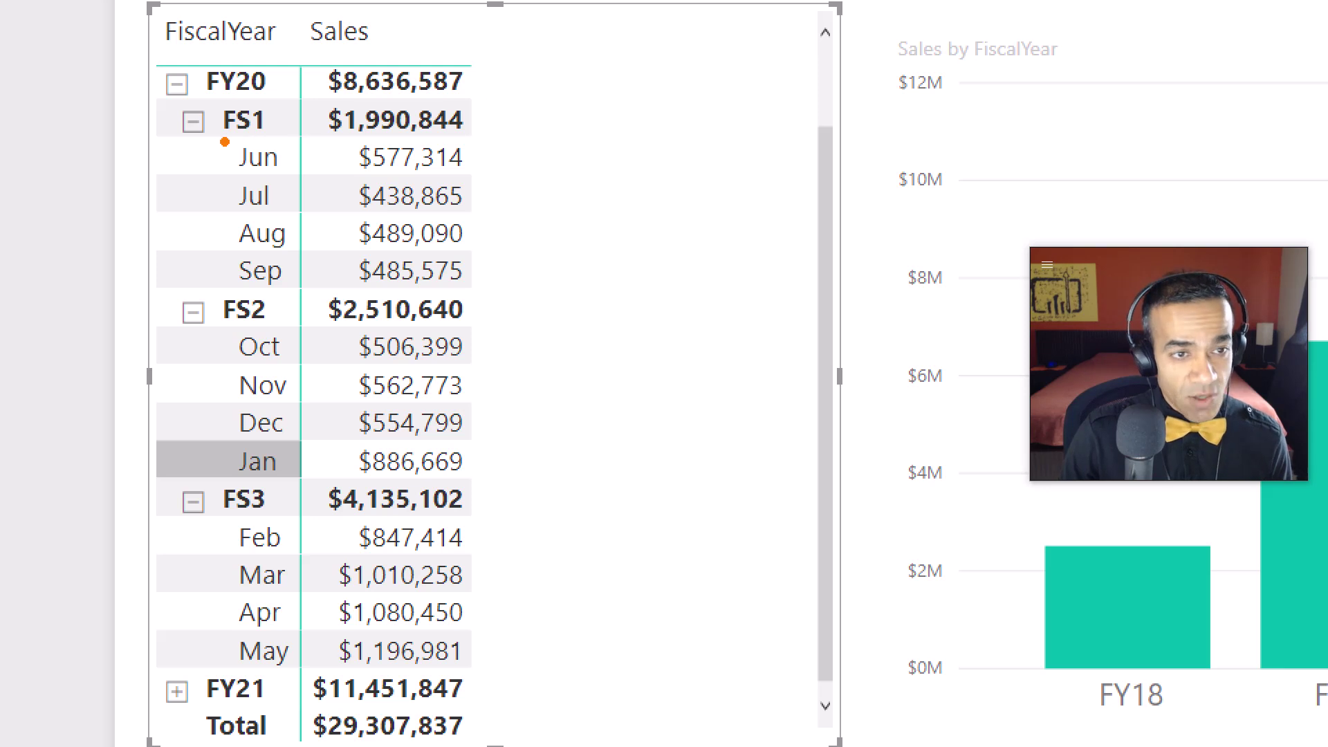
Step: Mark the Jun to Sep months under FS1 with a box, point an arrow at Jun, and clear the annotations
{"action": "mouse_move", "coordinate": [222, 137]}
{"action": "left_mouse_down"}
{"action": "mouse_move", "coordinate": [250, 240]}
{"action": "mouse_move", "coordinate": [305, 291]}
{"action": "left_mouse_up"}
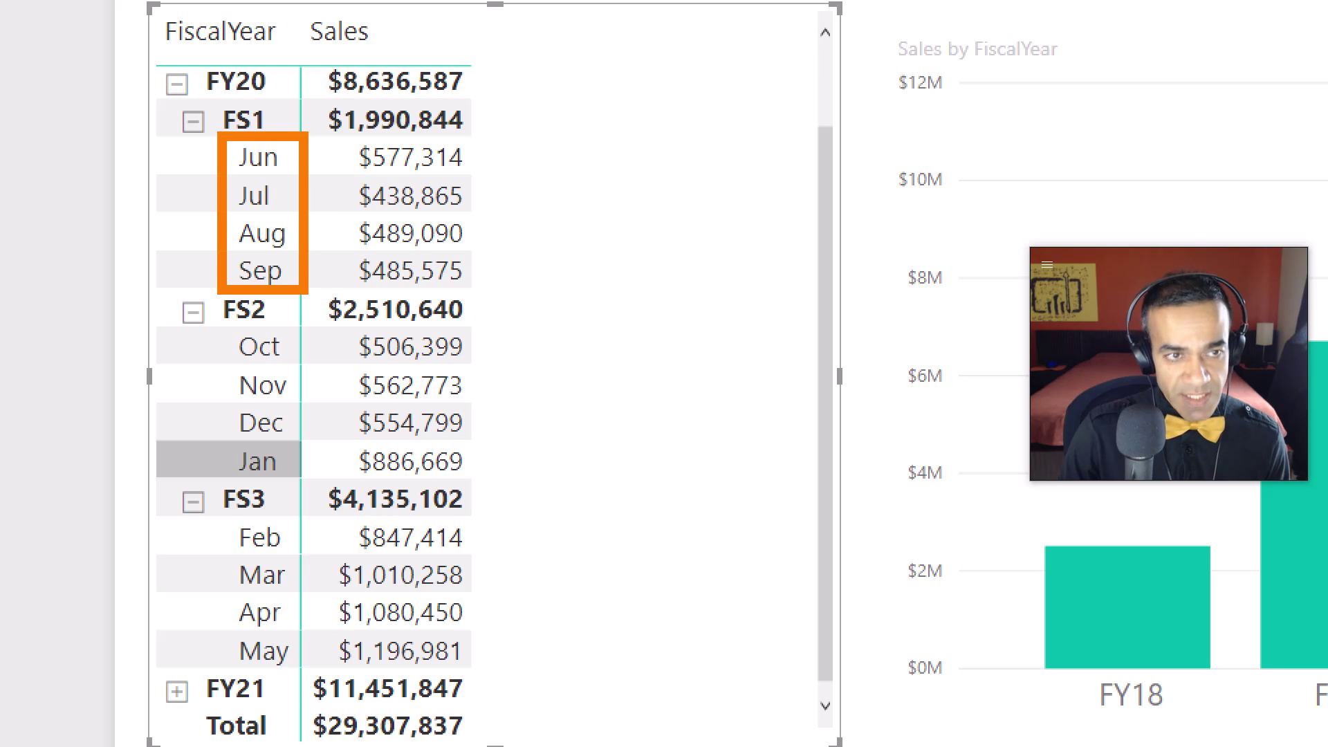
{"action": "key", "text": "e"}
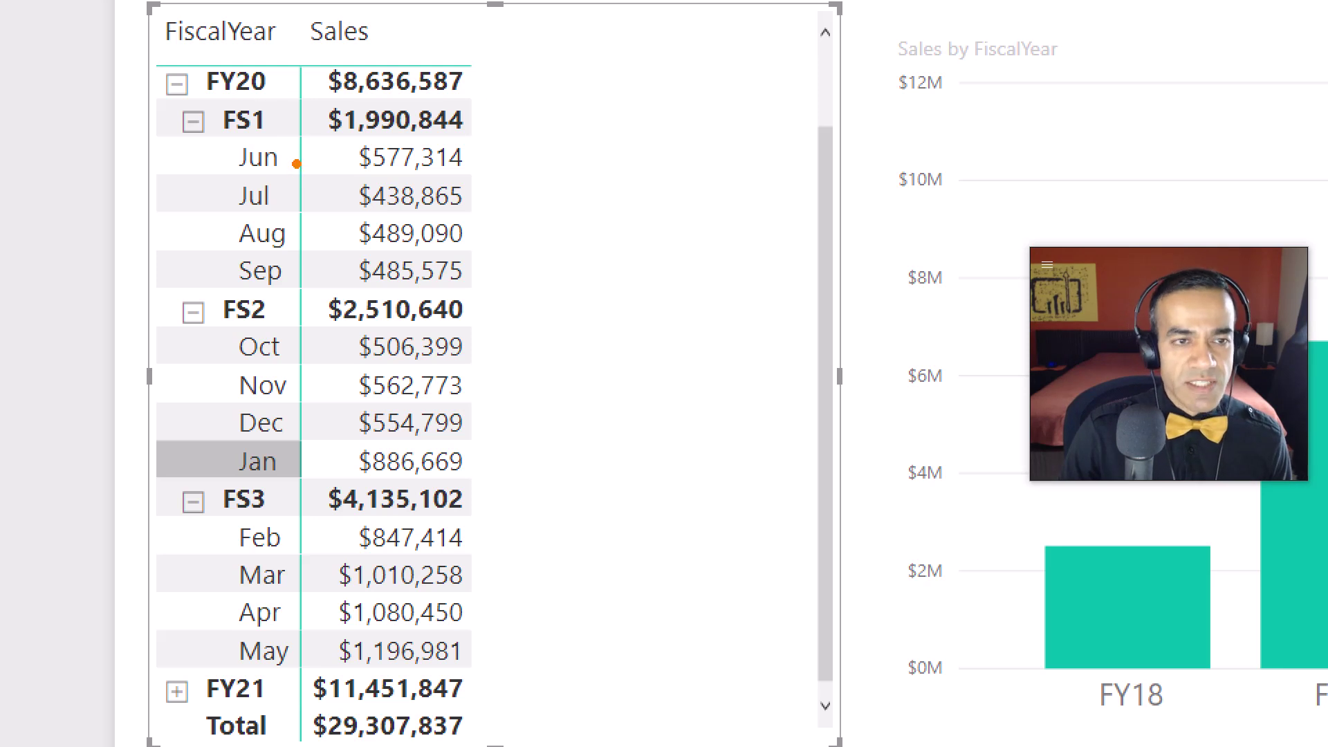
{"action": "left_click_drag", "start_coordinate": [291, 157], "coordinate": [359, 151]}
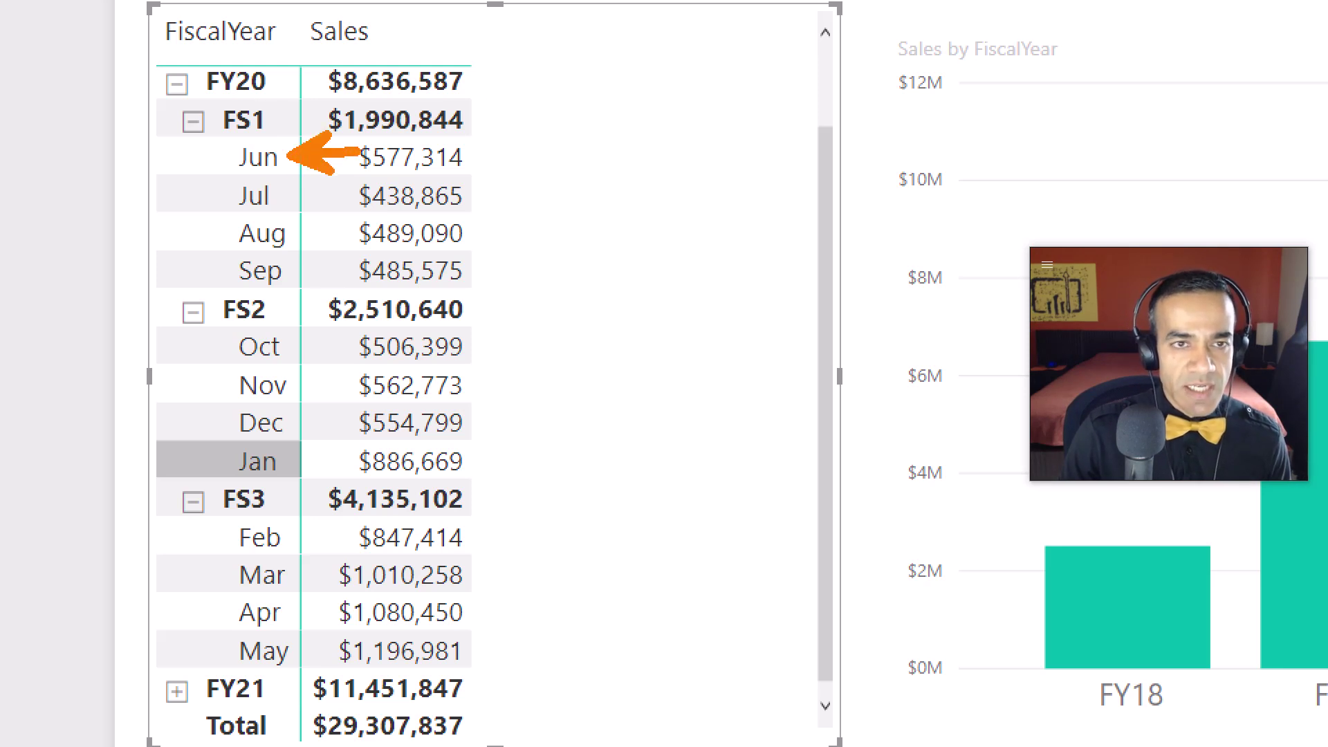
{"action": "key", "text": "Escape"}
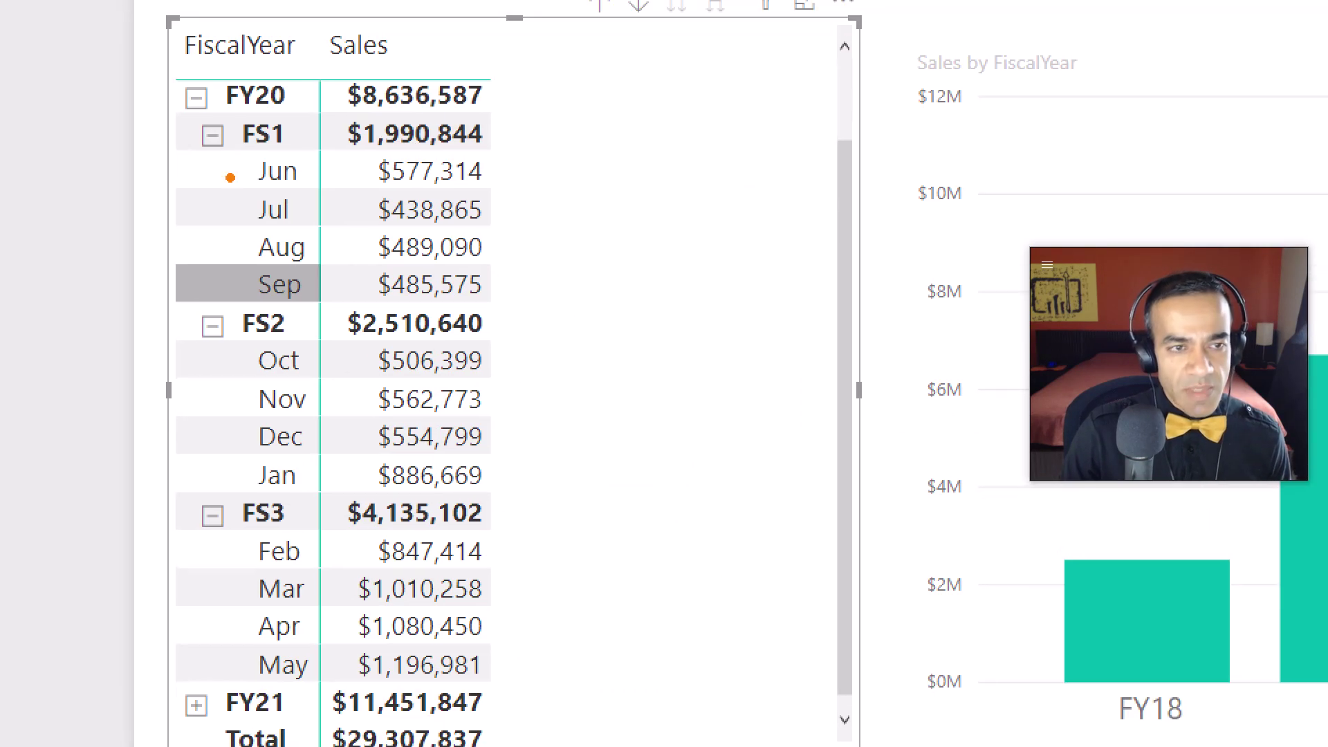
Step: Draw boxes around the four months of each FY20 season, FS1, FS2 and FS3, and clear the annotations
{"action": "left_click_drag", "start_coordinate": [231, 167], "coordinate": [315, 315]}
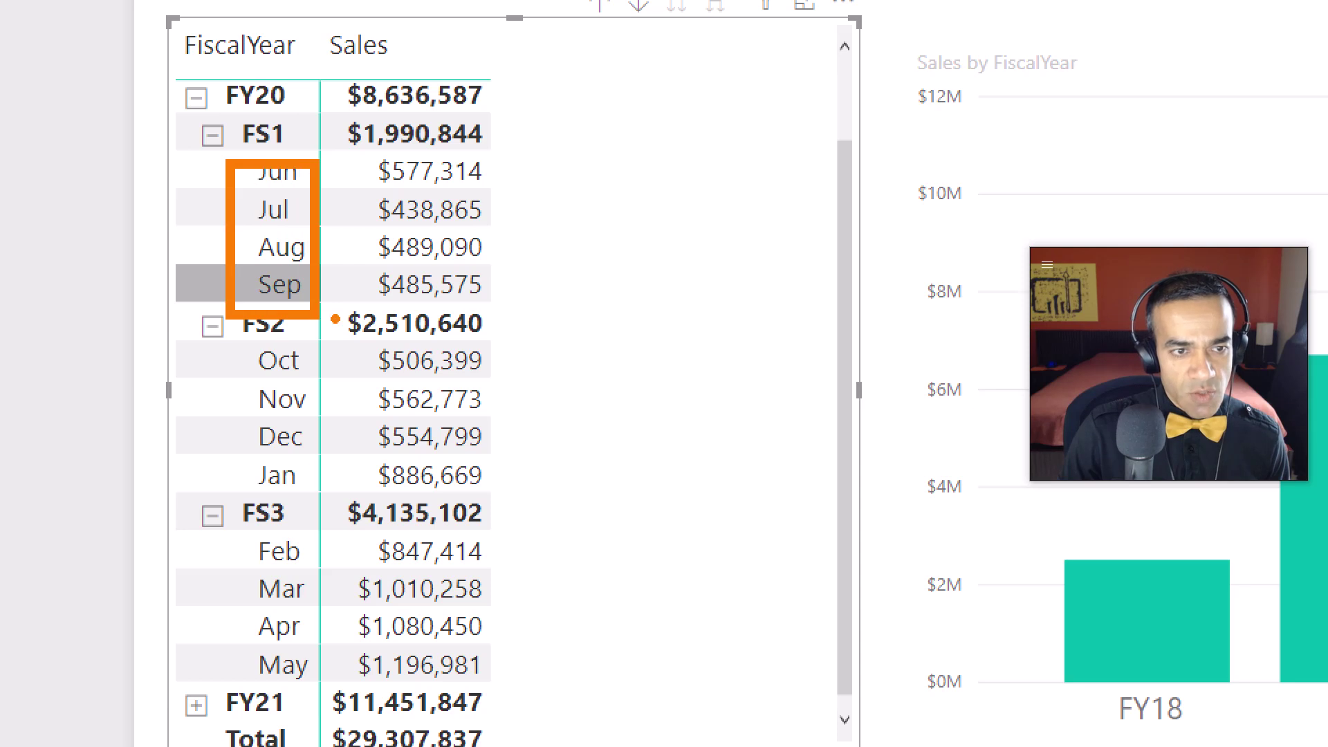
{"action": "mouse_move", "coordinate": [241, 350]}
{"action": "left_mouse_down"}
{"action": "mouse_move", "coordinate": [289, 485]}
{"action": "mouse_move", "coordinate": [316, 487]}
{"action": "left_mouse_up"}
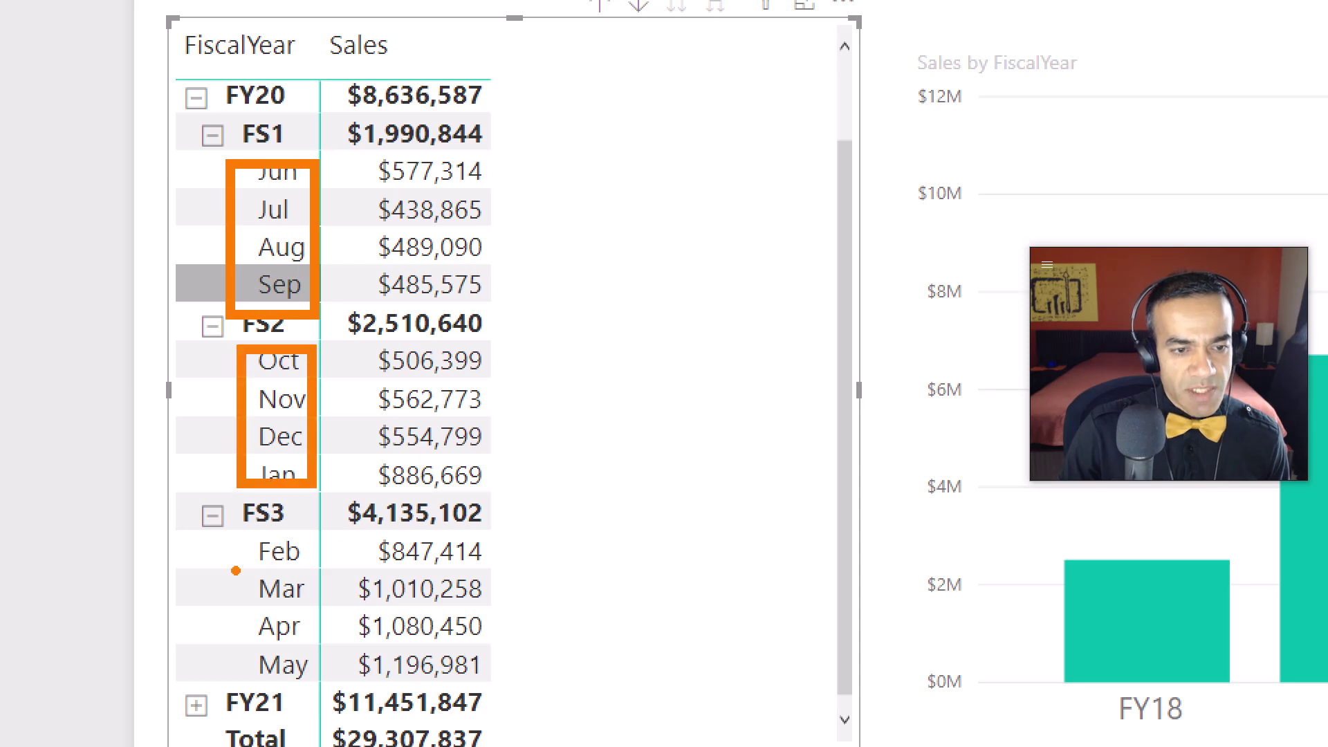
{"action": "mouse_move", "coordinate": [239, 526]}
{"action": "left_mouse_down"}
{"action": "mouse_move", "coordinate": [284, 689]}
{"action": "mouse_move", "coordinate": [315, 700]}
{"action": "left_mouse_up"}
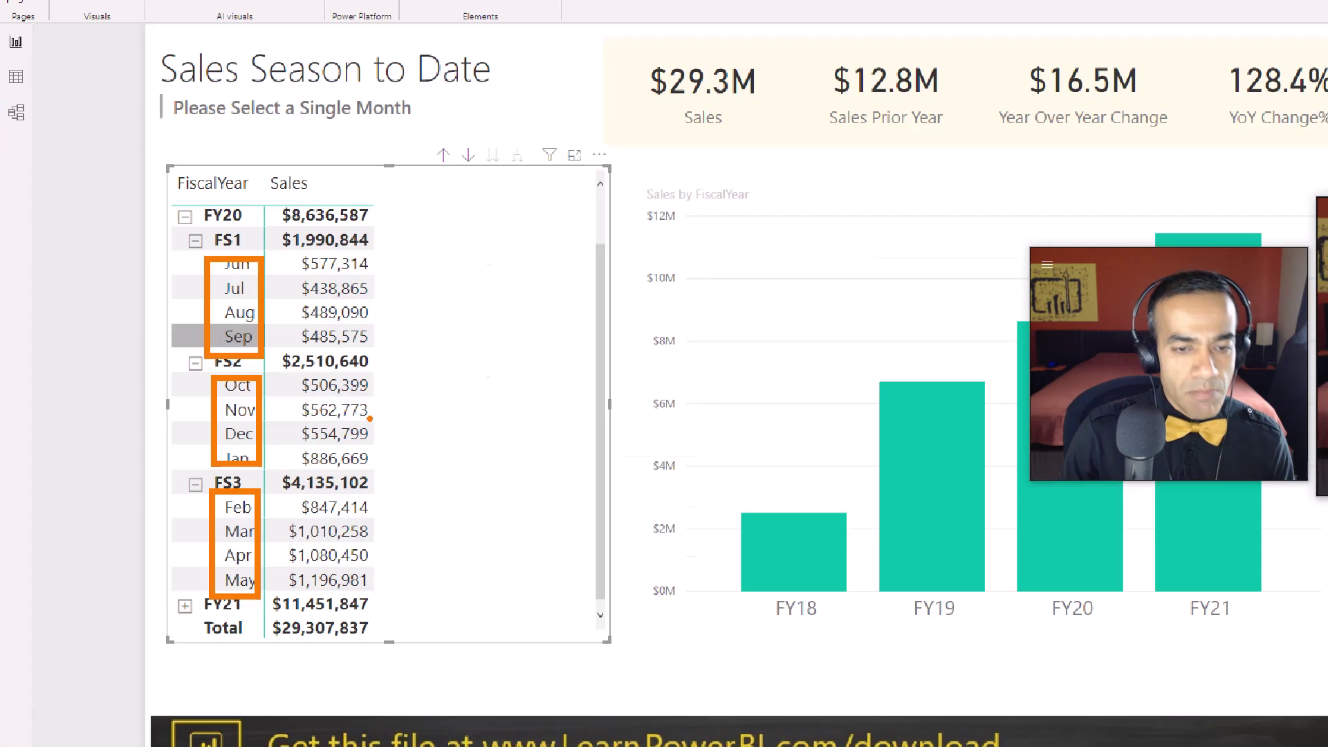
{"action": "key", "text": "Escape"}
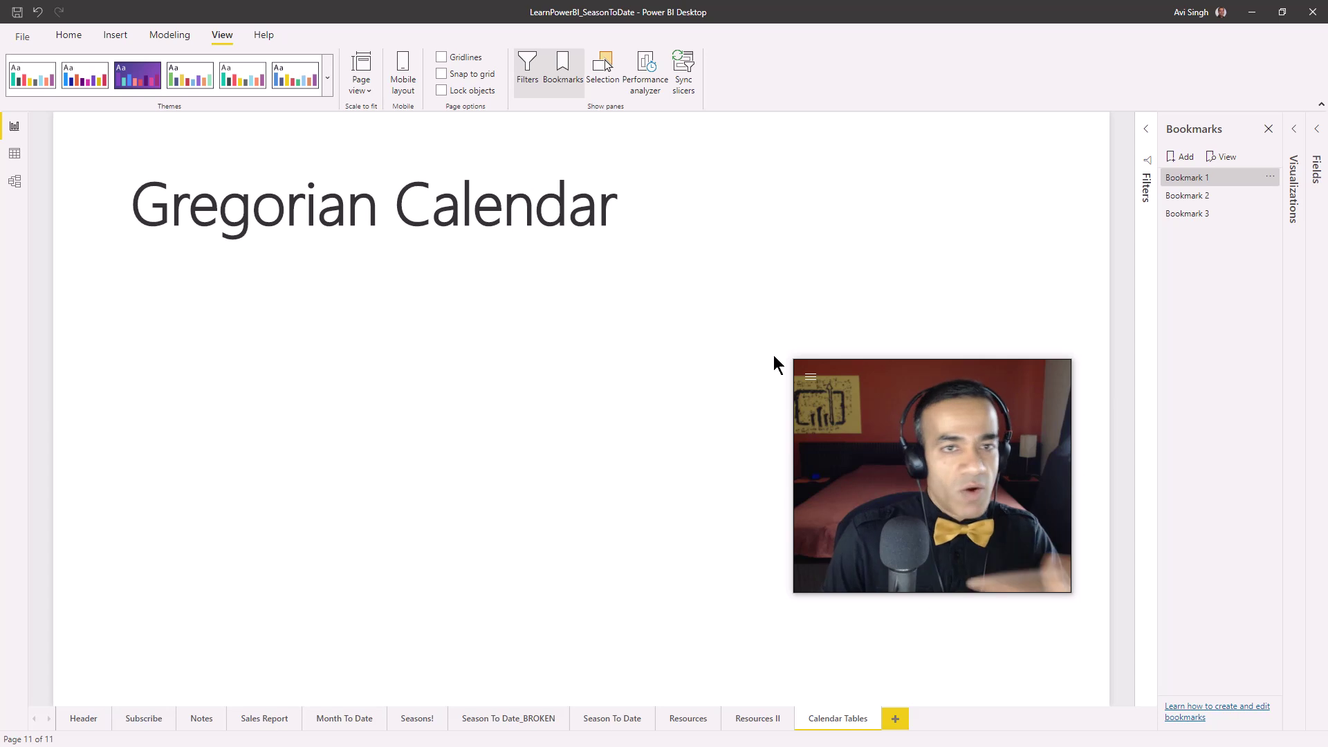
Step: Apply Bookmark 2 and Bookmark 3 on the Calendar Tables page to reveal the Fiscal Calendar and Custom Calendar headings
{"action": "left_click", "coordinate": [1189, 197]}
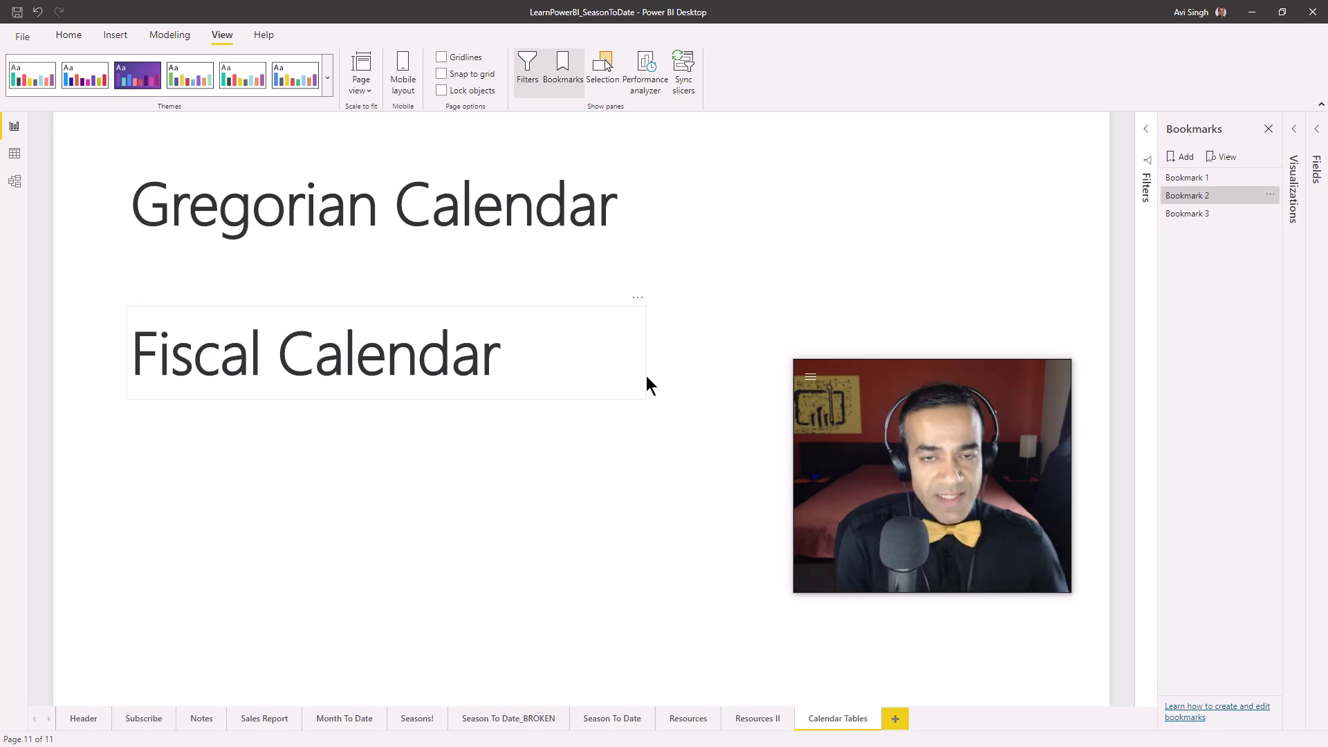
{"action": "left_click", "coordinate": [1190, 215]}
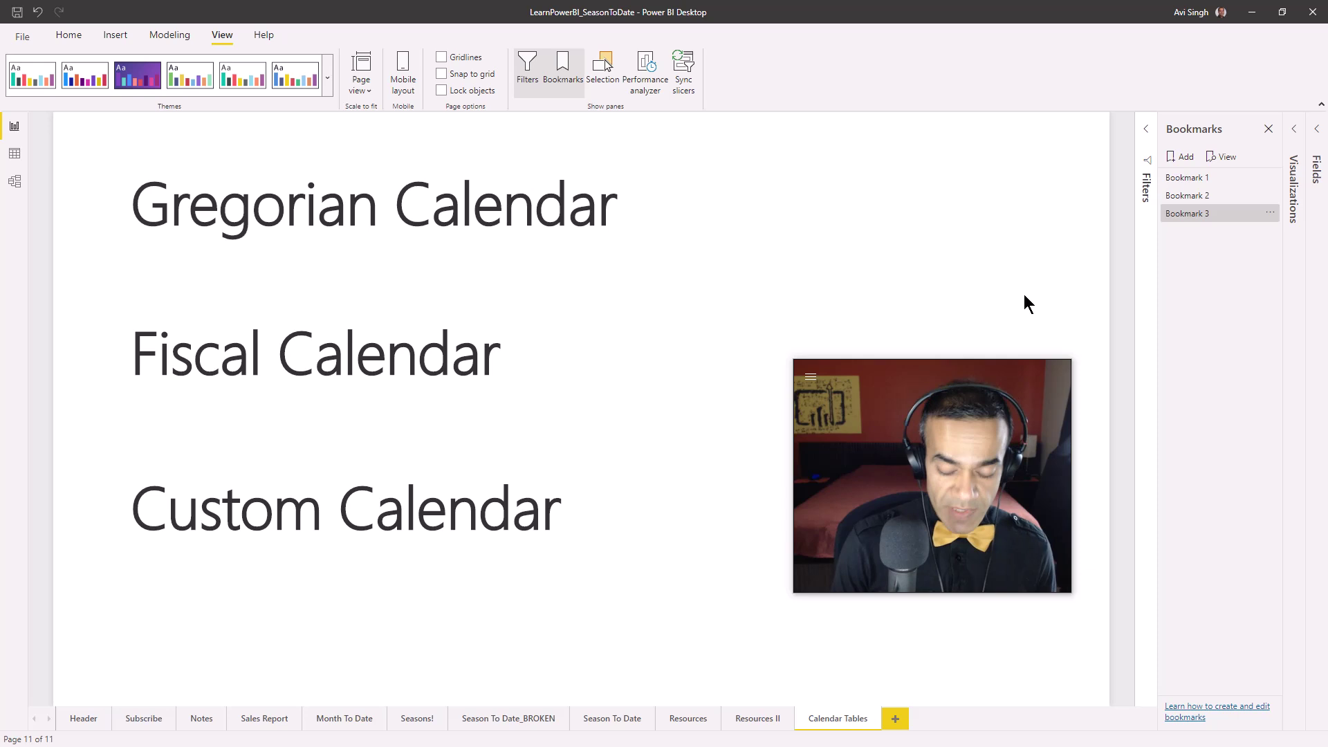
{"action": "key", "text": "alt+Tab"}
{"action": "left_click_drag", "start_coordinate": [913, 371], "coordinate": [1120, 257]}
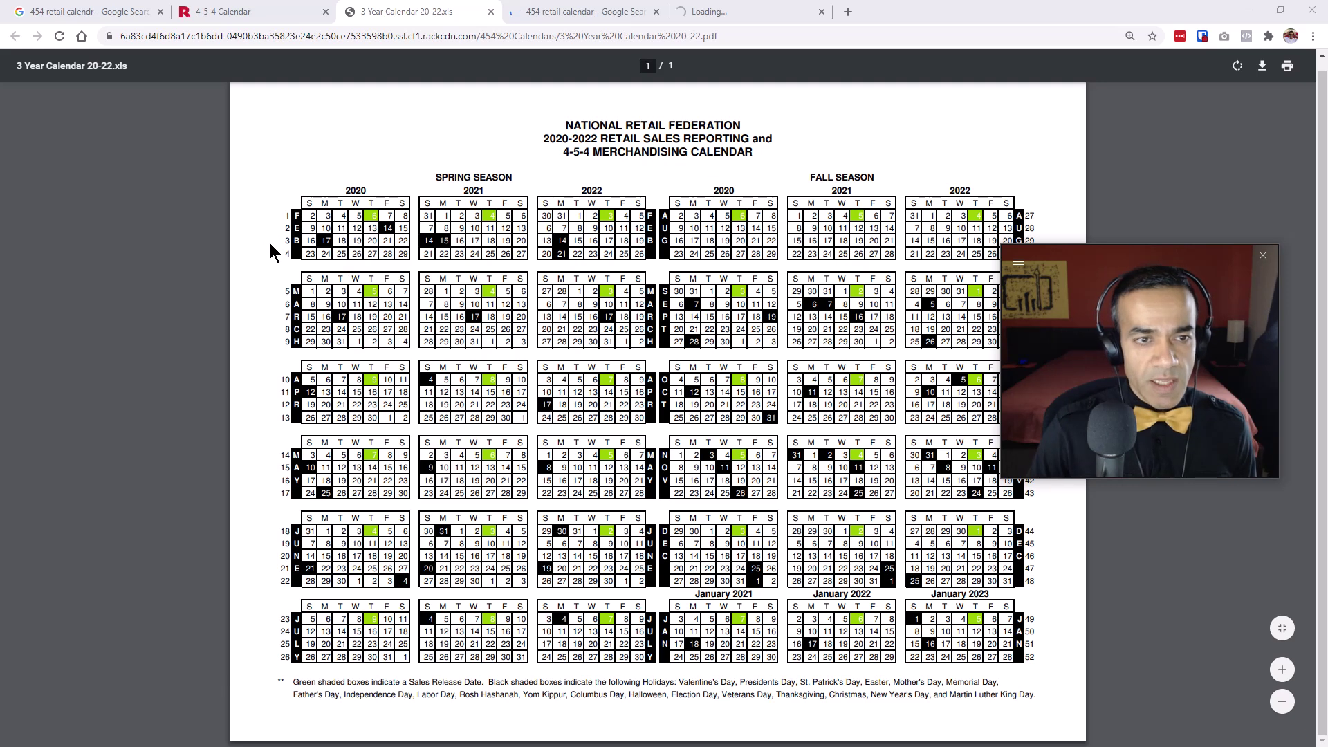
{"action": "scroll", "coordinate": [251, 256], "scroll_direction": "up", "scroll_amount": 1}
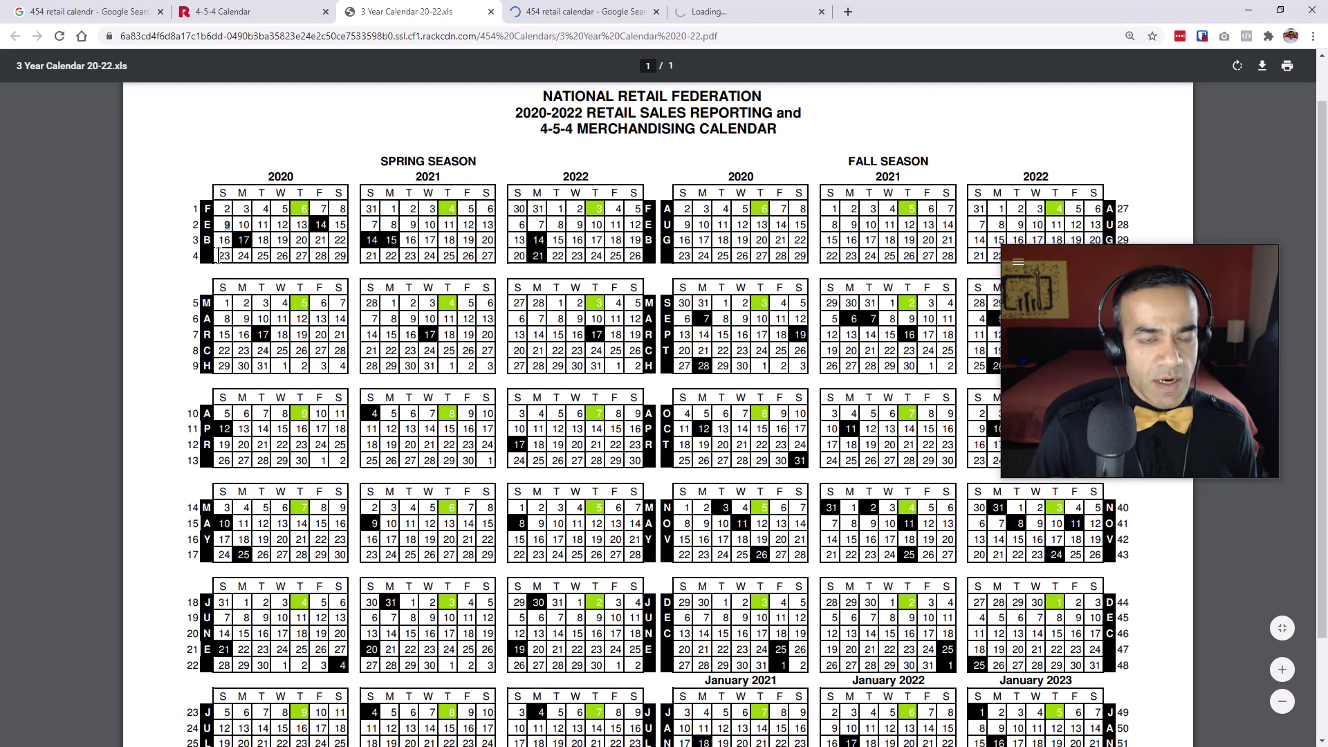
{"action": "scroll", "coordinate": [251, 256], "scroll_direction": "up", "scroll_amount": 1}
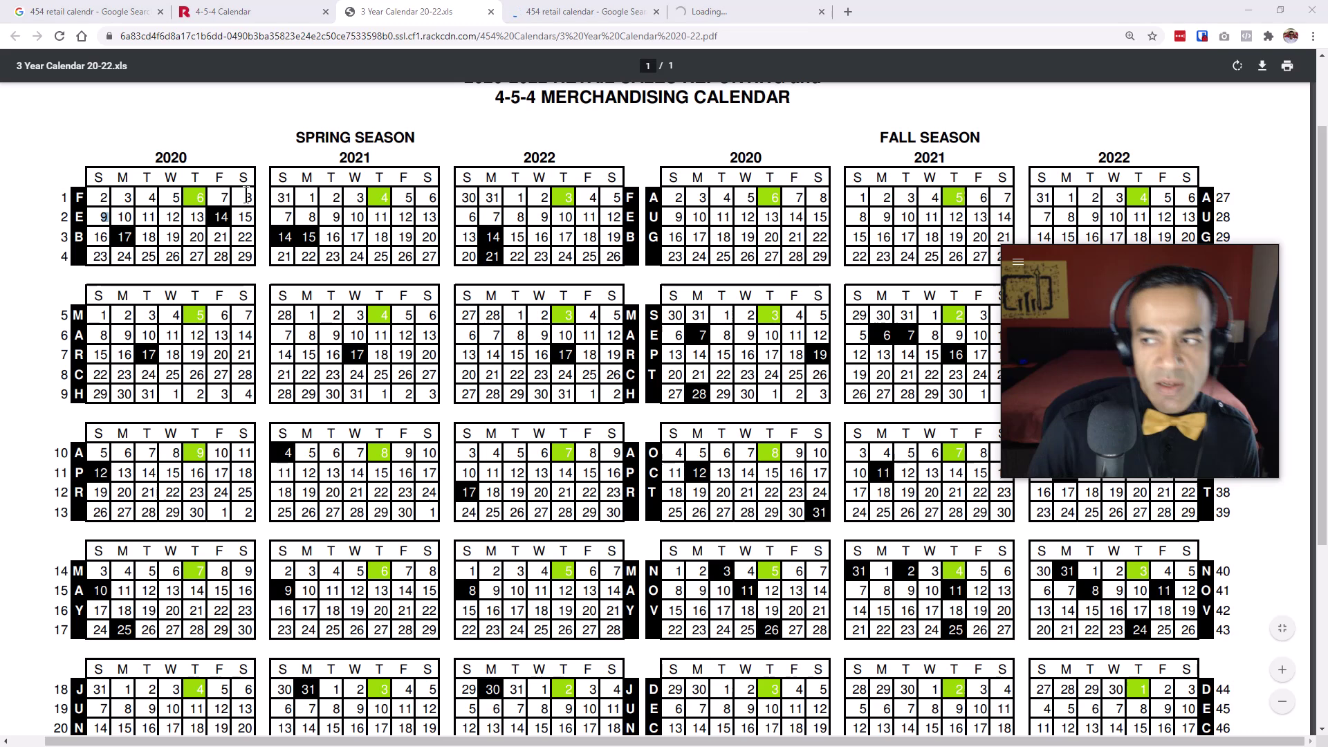
{"action": "key", "text": "alt+Tab"}
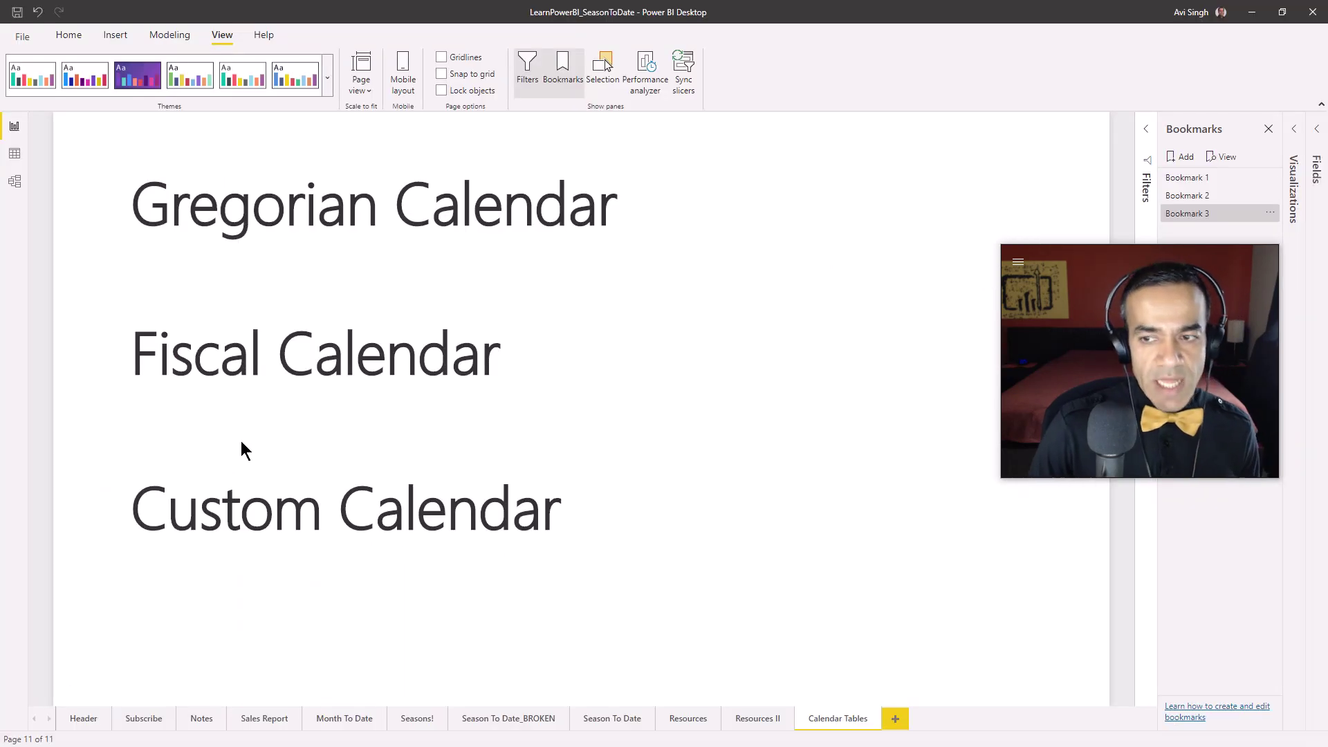
{"action": "key", "text": "alt+Tab"}
{"action": "key", "text": "alt+Tab"}
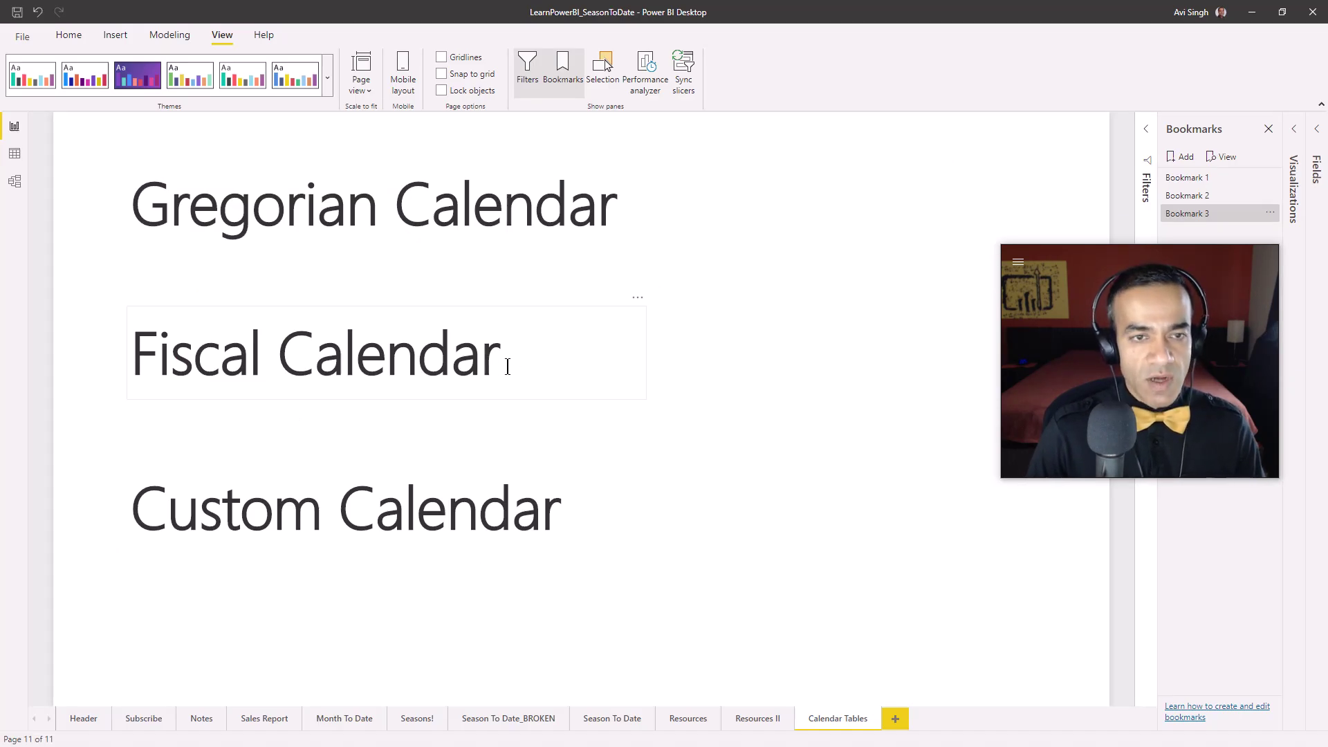
Step: Draw a line linking Fiscal Calendar to Gregorian Calendar and a cross beside Custom Calendar, clearing each annotation
{"action": "mouse_move", "coordinate": [516, 354]}
{"action": "left_mouse_down"}
{"action": "mouse_move", "coordinate": [567, 355]}
{"action": "mouse_move", "coordinate": [716, 282]}
{"action": "mouse_move", "coordinate": [706, 215]}
{"action": "mouse_move", "coordinate": [602, 217]}
{"action": "left_mouse_up"}
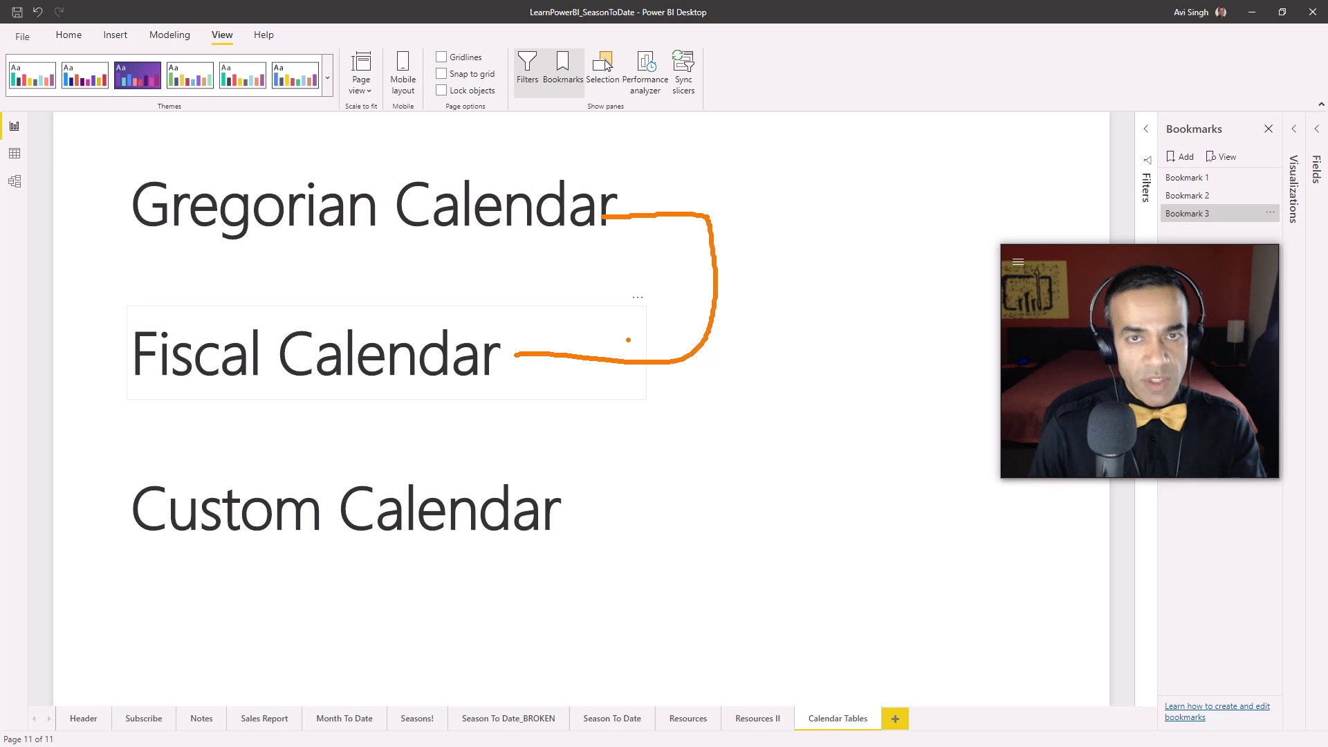
{"action": "key", "text": "Escape"}
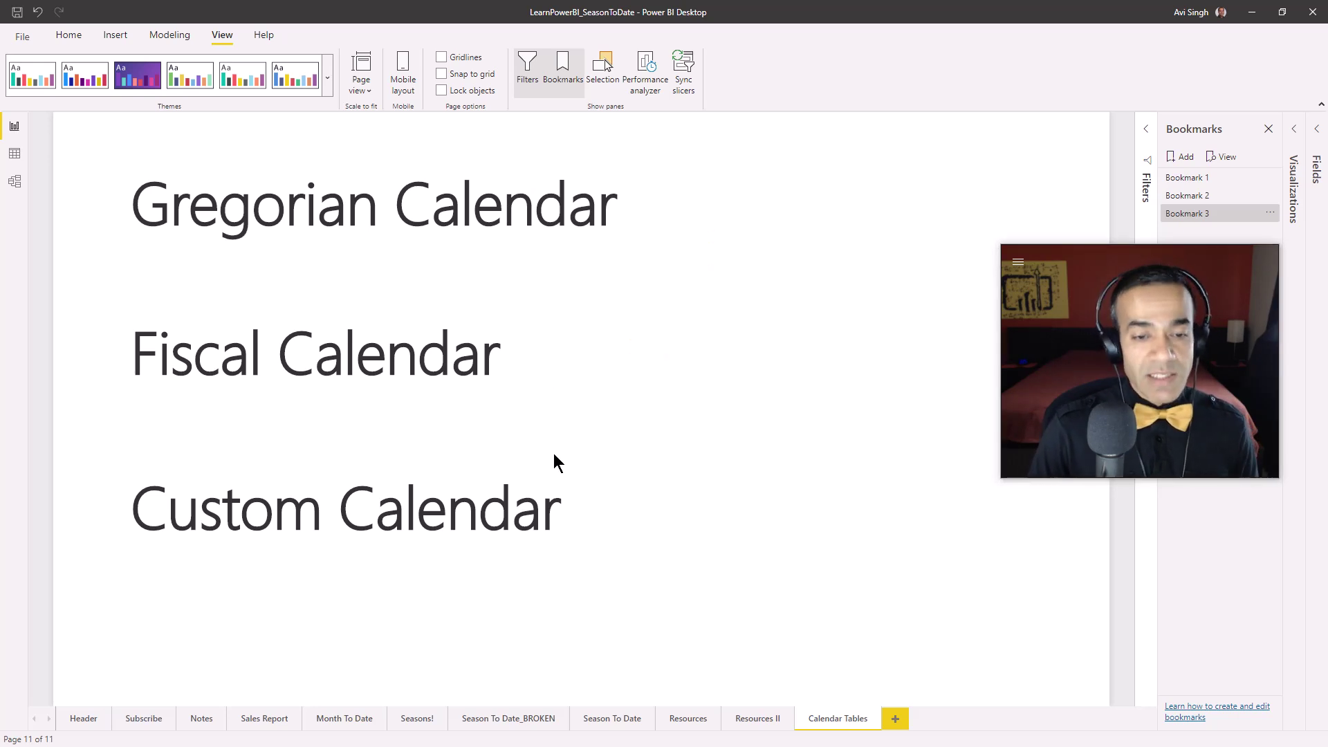
{"action": "key", "text": "ctrl+2"}
{"action": "left_click_drag", "start_coordinate": [637, 484], "coordinate": [569, 549]}
{"action": "left_click_drag", "start_coordinate": [563, 496], "coordinate": [658, 551]}
{"action": "key", "text": "Escape"}
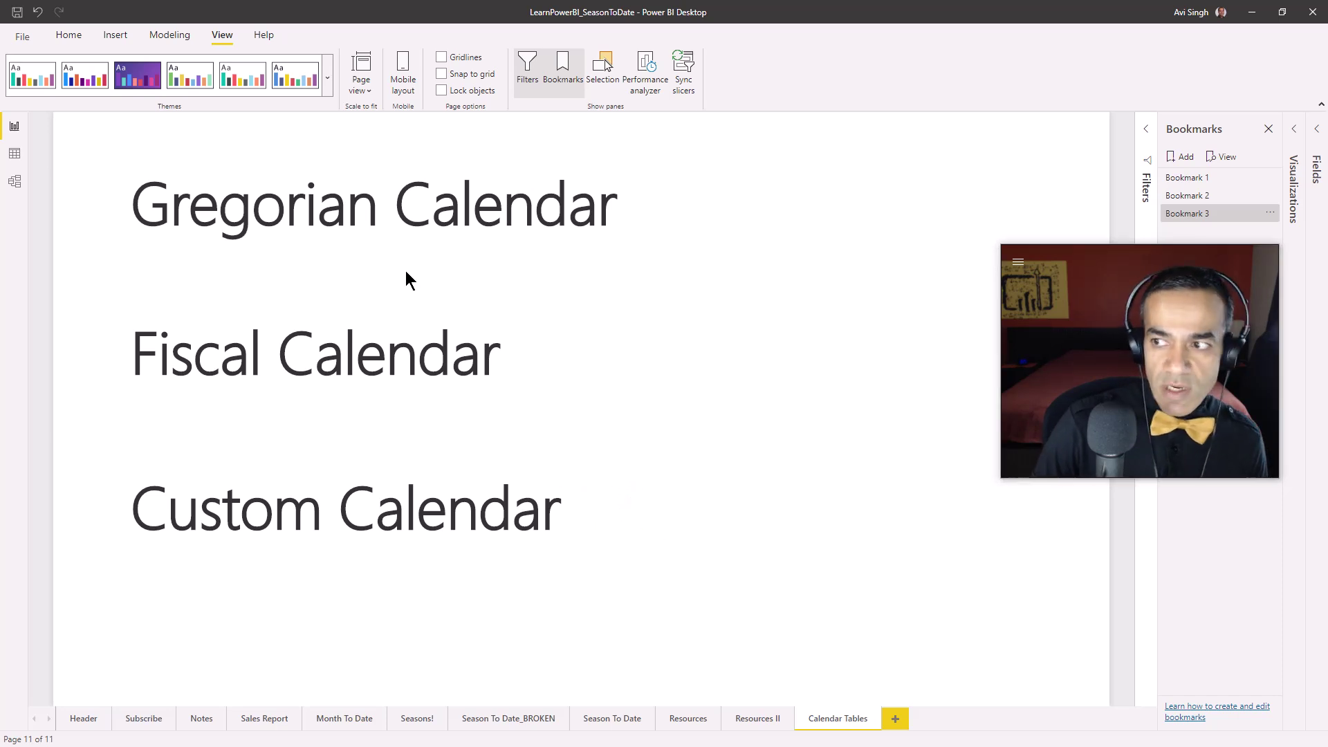
Step: Switch to the calendar PDF in the browser and mark the neighbouring-month days in the March 2020 and March 2021 blocks
{"action": "key", "text": "alt+Tab"}
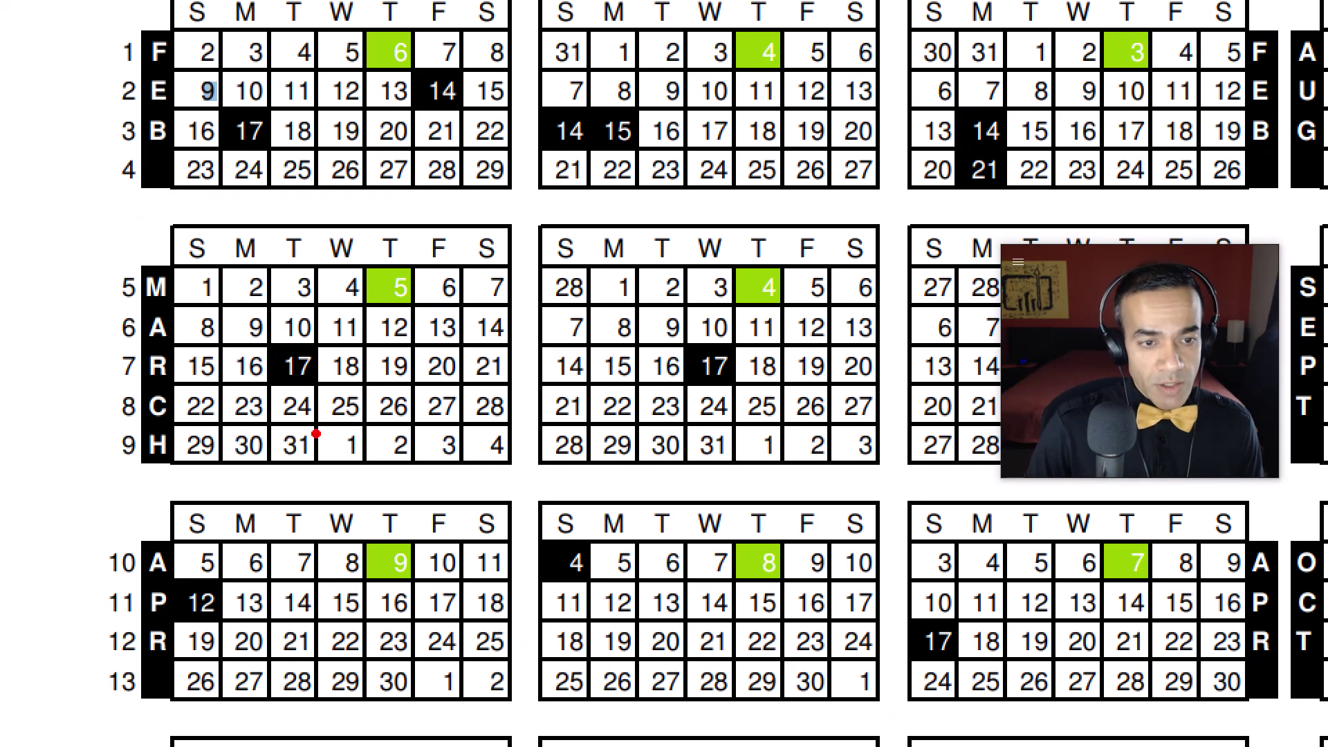
{"action": "mouse_move", "coordinate": [318, 421]}
{"action": "left_mouse_down"}
{"action": "mouse_move", "coordinate": [395, 459]}
{"action": "mouse_move", "coordinate": [496, 460]}
{"action": "left_mouse_up"}
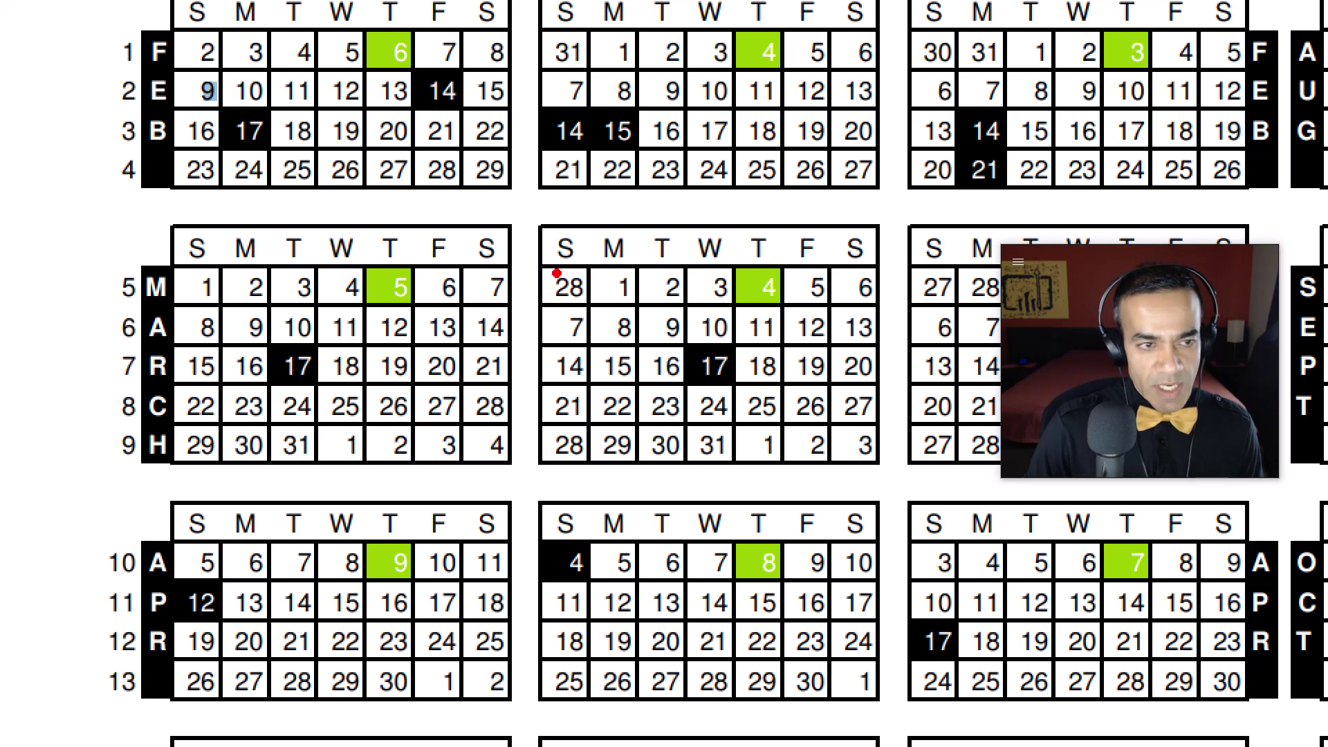
{"action": "left_click_drag", "start_coordinate": [535, 260], "coordinate": [597, 304]}
{"action": "left_click_drag", "start_coordinate": [572, 255], "coordinate": [615, 179]}
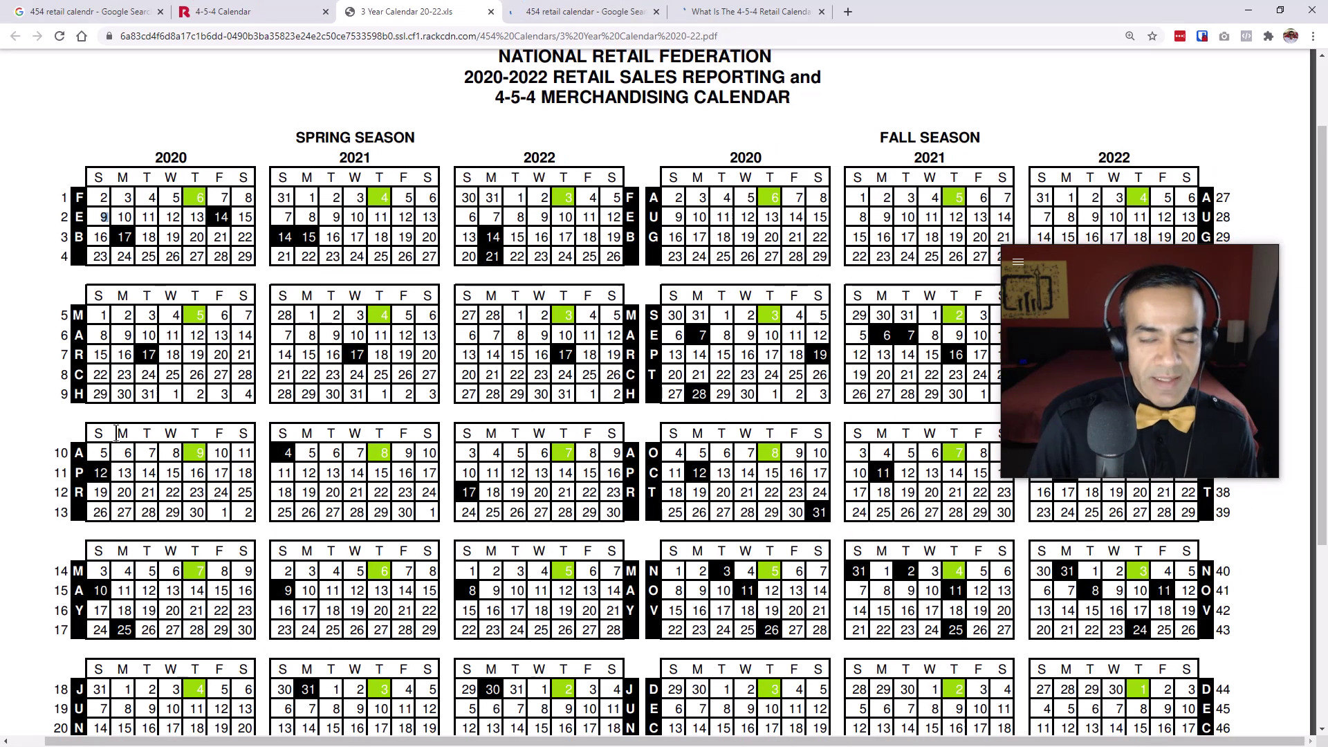
Step: Return to Power BI Desktop and mark the Gregorian Calendar and Fiscal Calendar headings each with a box and an arrow
{"action": "key", "text": "alt+Tab"}
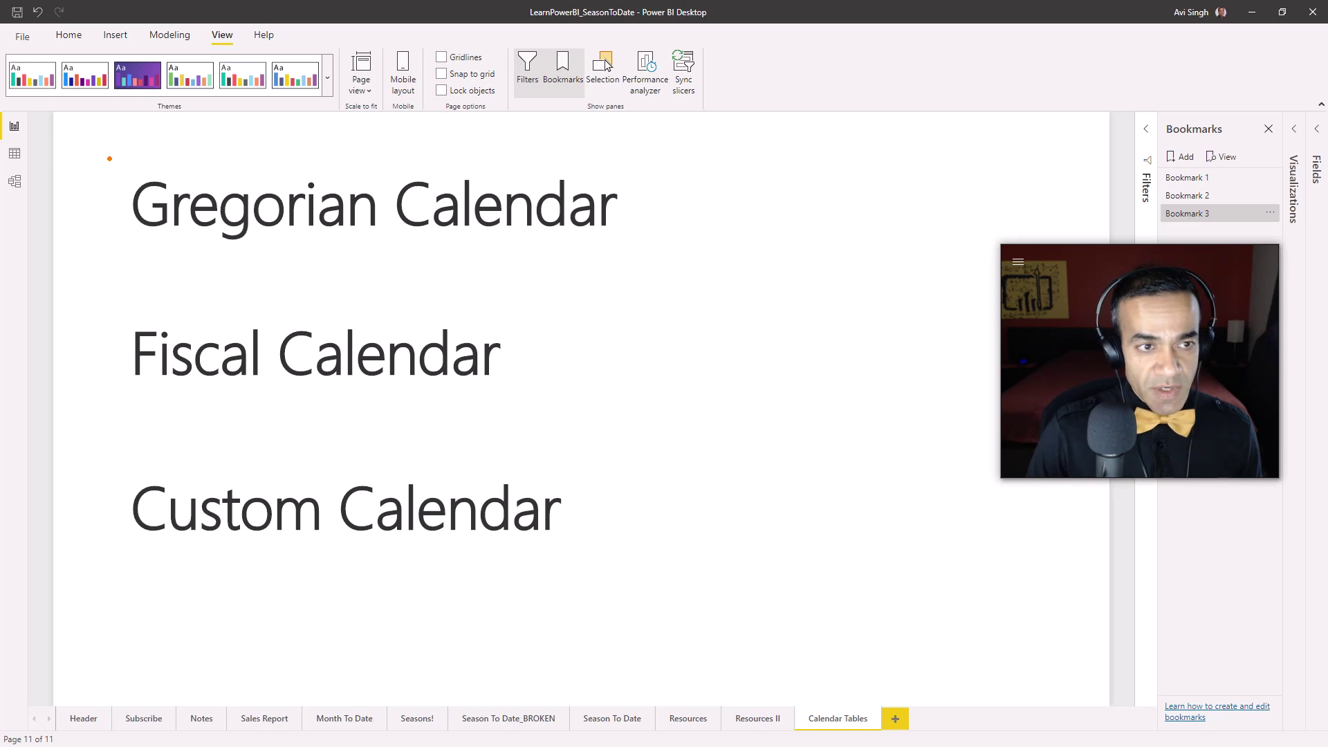
{"action": "mouse_move", "coordinate": [109, 158]}
{"action": "left_mouse_down"}
{"action": "mouse_move", "coordinate": [214, 200]}
{"action": "mouse_move", "coordinate": [643, 264]}
{"action": "left_mouse_up"}
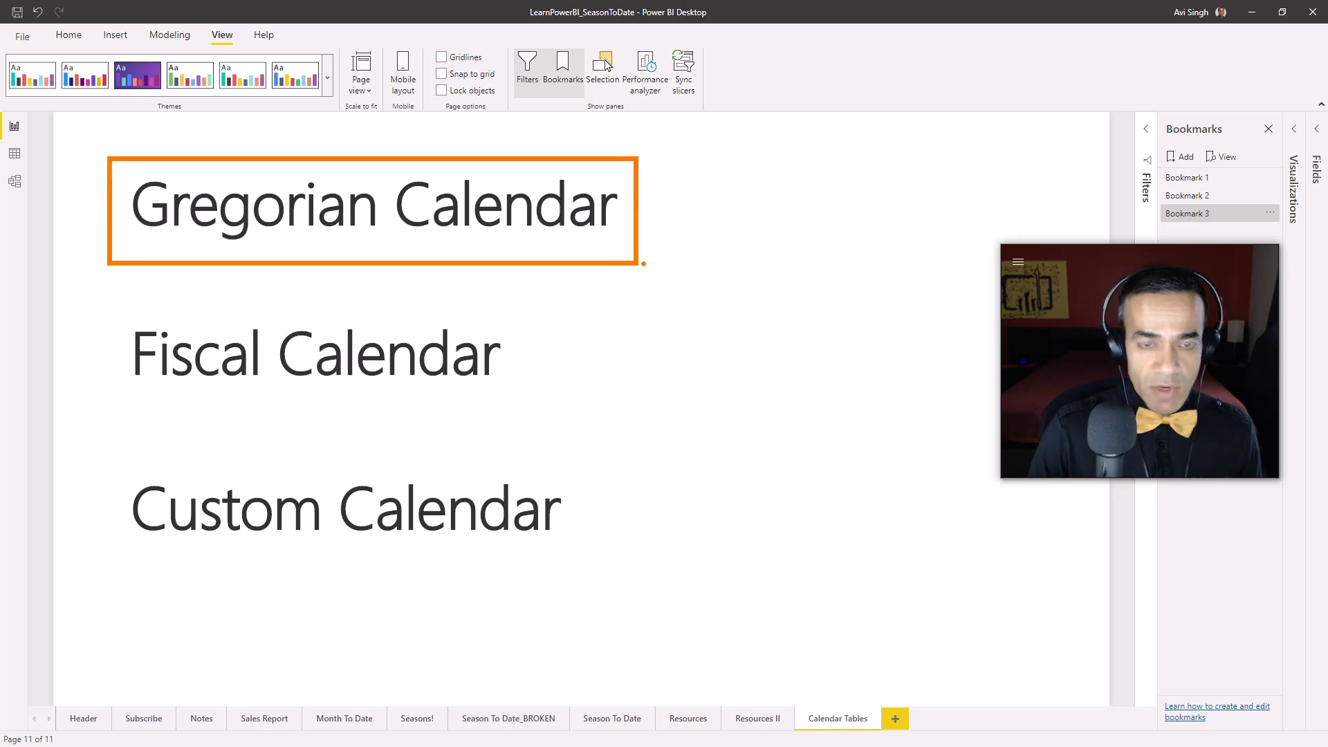
{"action": "left_click_drag", "start_coordinate": [653, 188], "coordinate": [797, 187]}
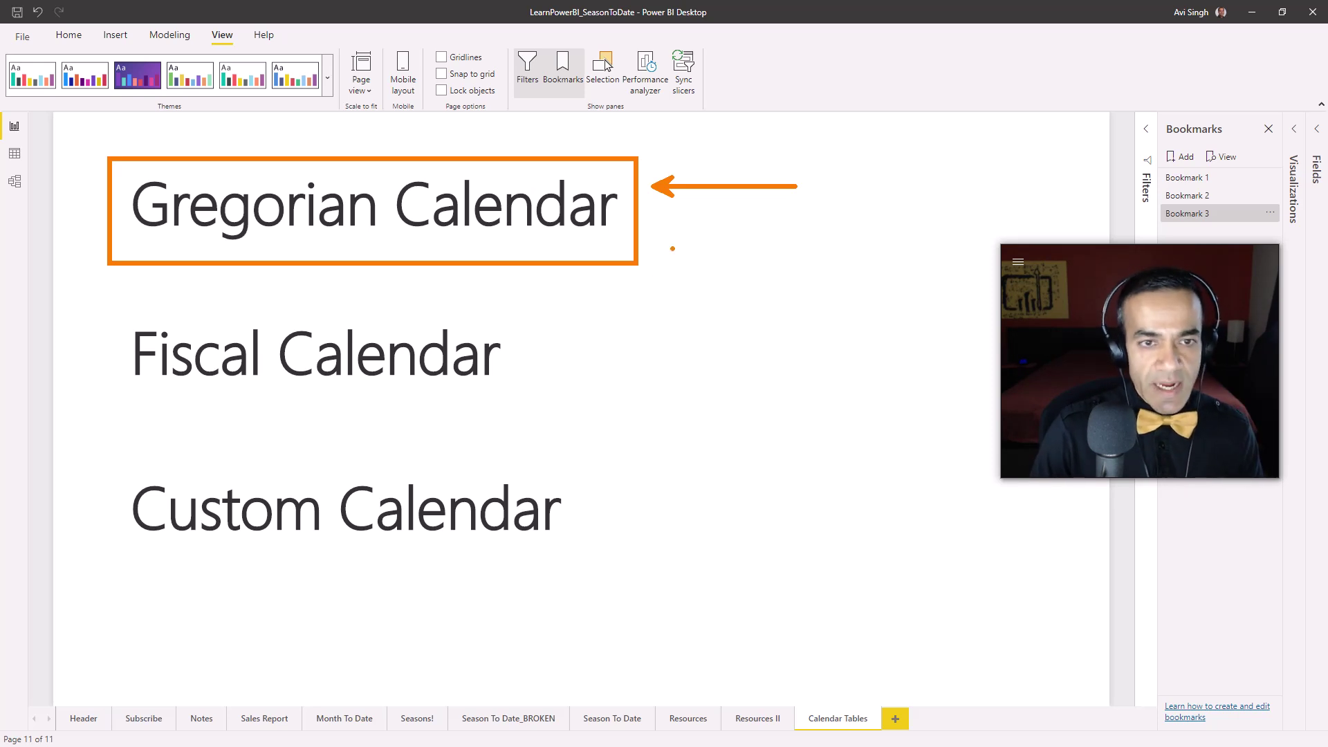
{"action": "key", "text": "Escape"}
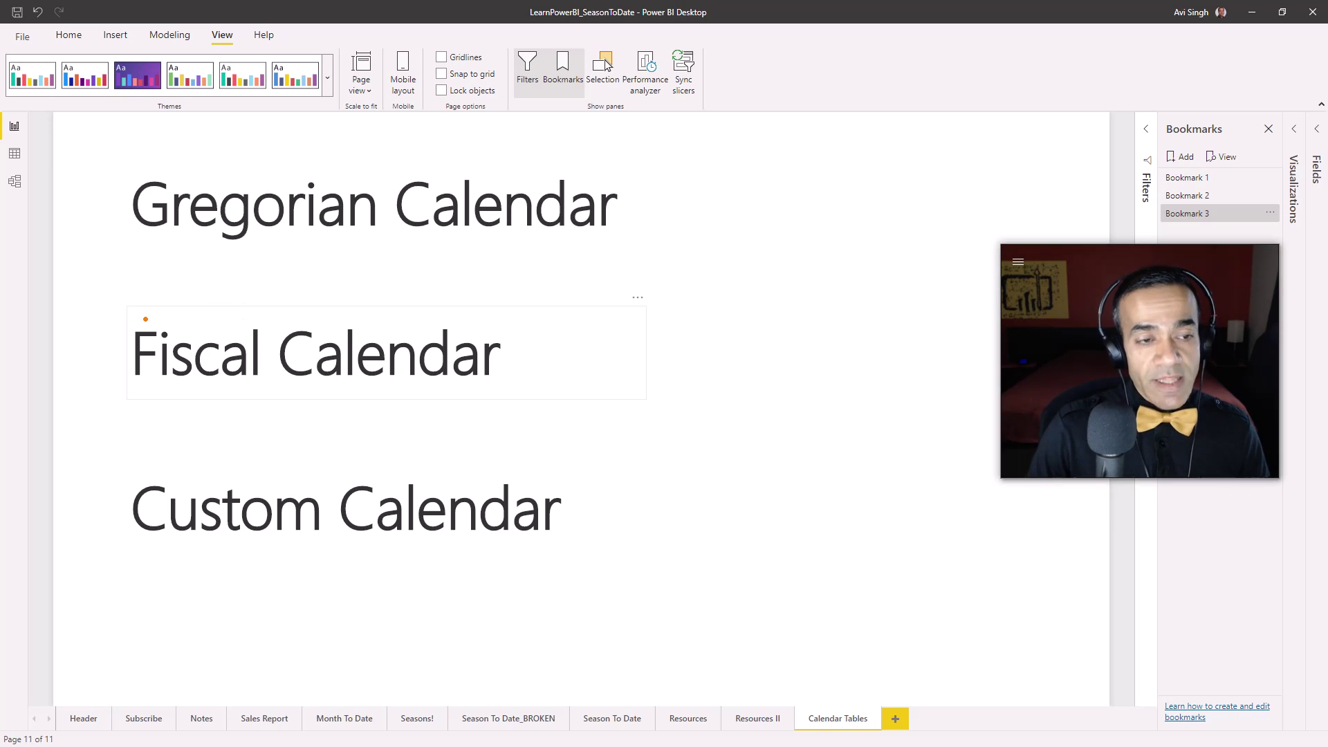
{"action": "mouse_move", "coordinate": [115, 301]}
{"action": "left_mouse_down"}
{"action": "mouse_move", "coordinate": [480, 408]}
{"action": "mouse_move", "coordinate": [626, 398]}
{"action": "mouse_move", "coordinate": [685, 363]}
{"action": "left_mouse_up"}
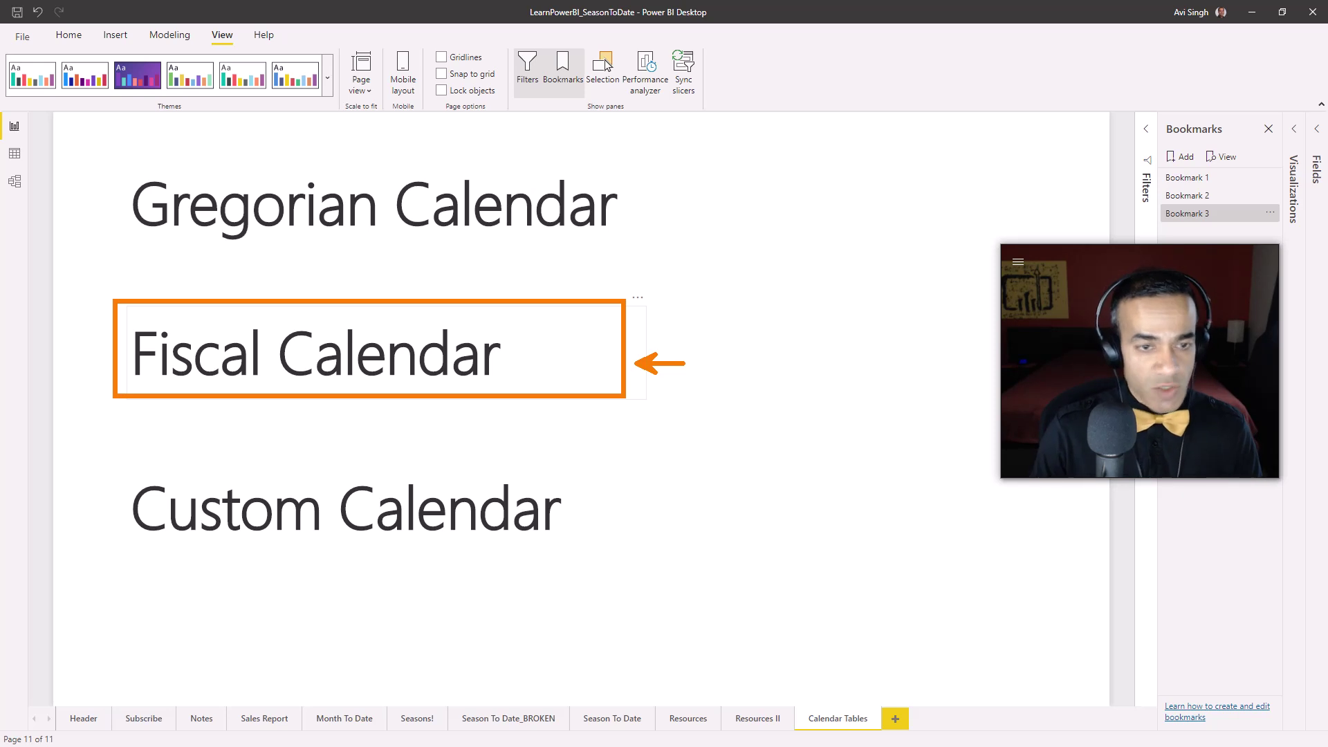
Step: Clear the annotations, draw a line linking Fiscal Calendar to Custom Calendar, and clear it again
{"action": "key", "text": "Escape"}
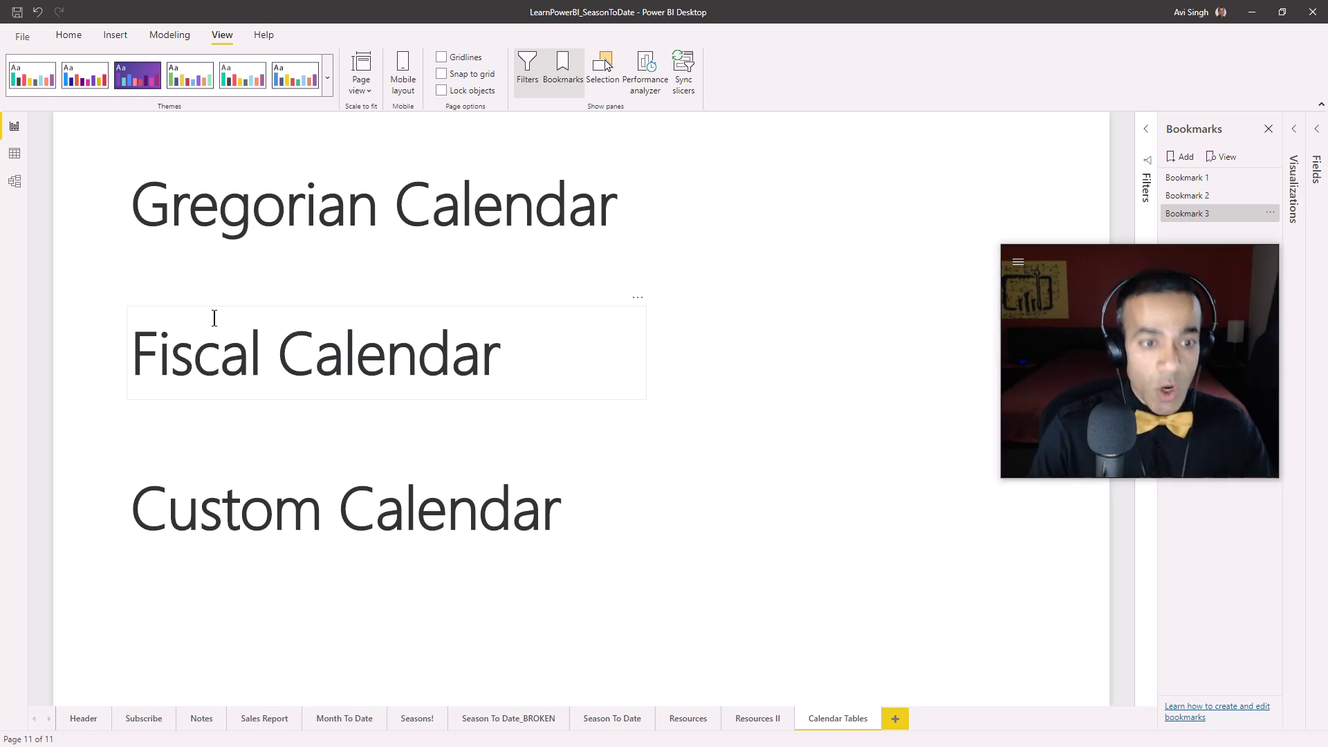
{"action": "key", "text": "ctrl+2"}
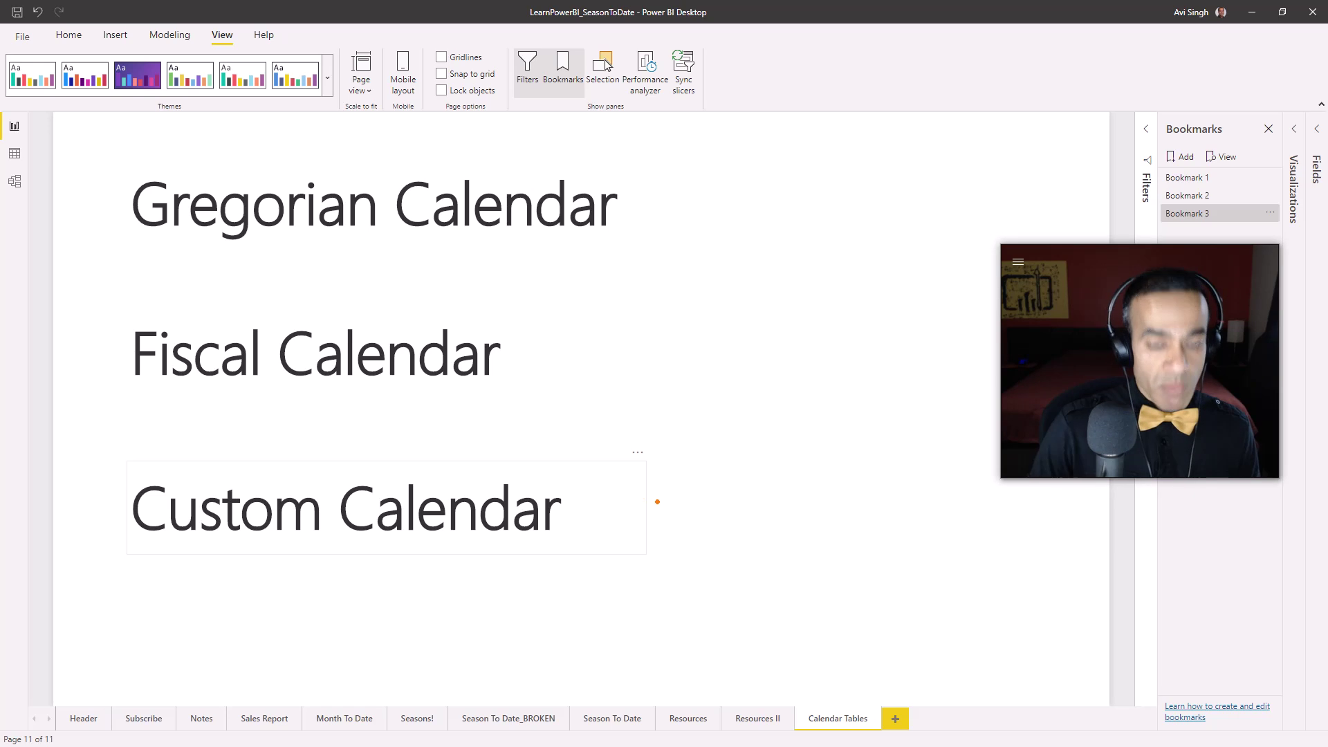
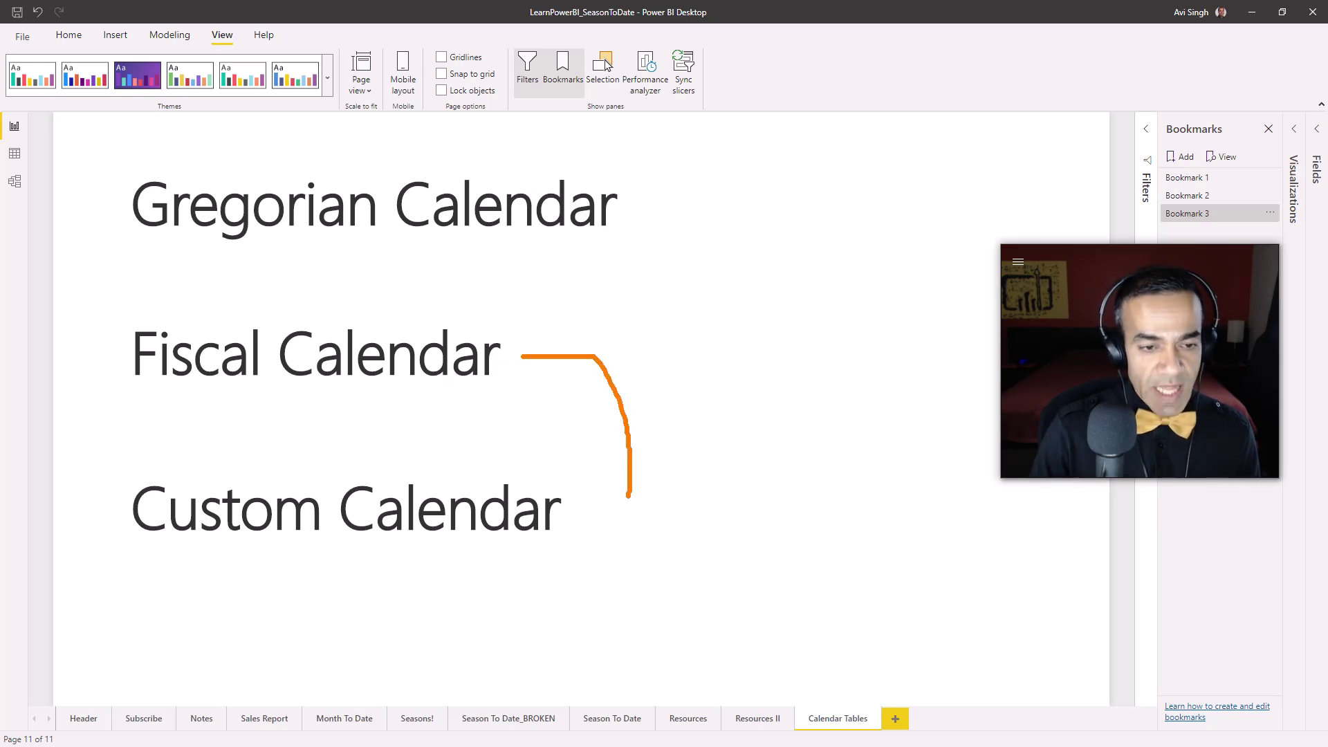
{"action": "key", "text": "Escape"}
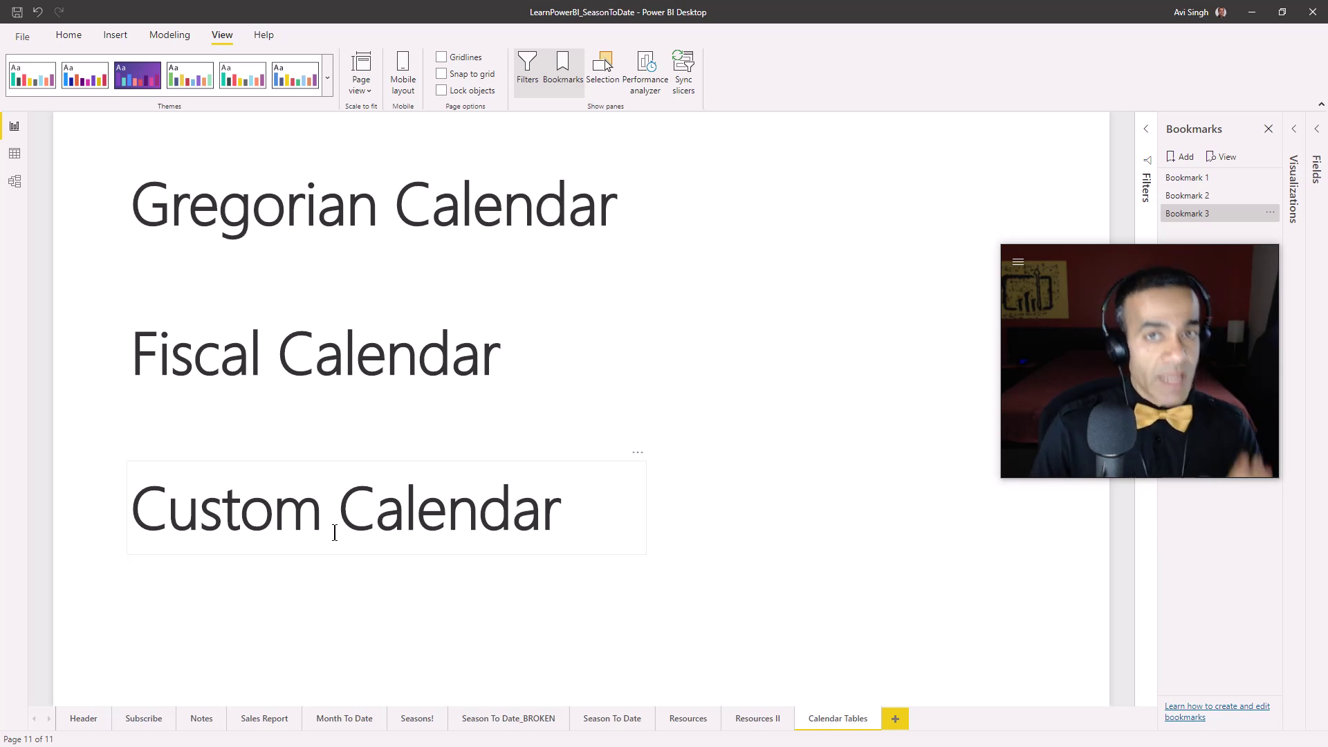
Step: Open the Month To Date report page and display the formula of the Sales MTD measure in the _NewFormulas table
{"action": "left_click", "coordinate": [331, 725]}
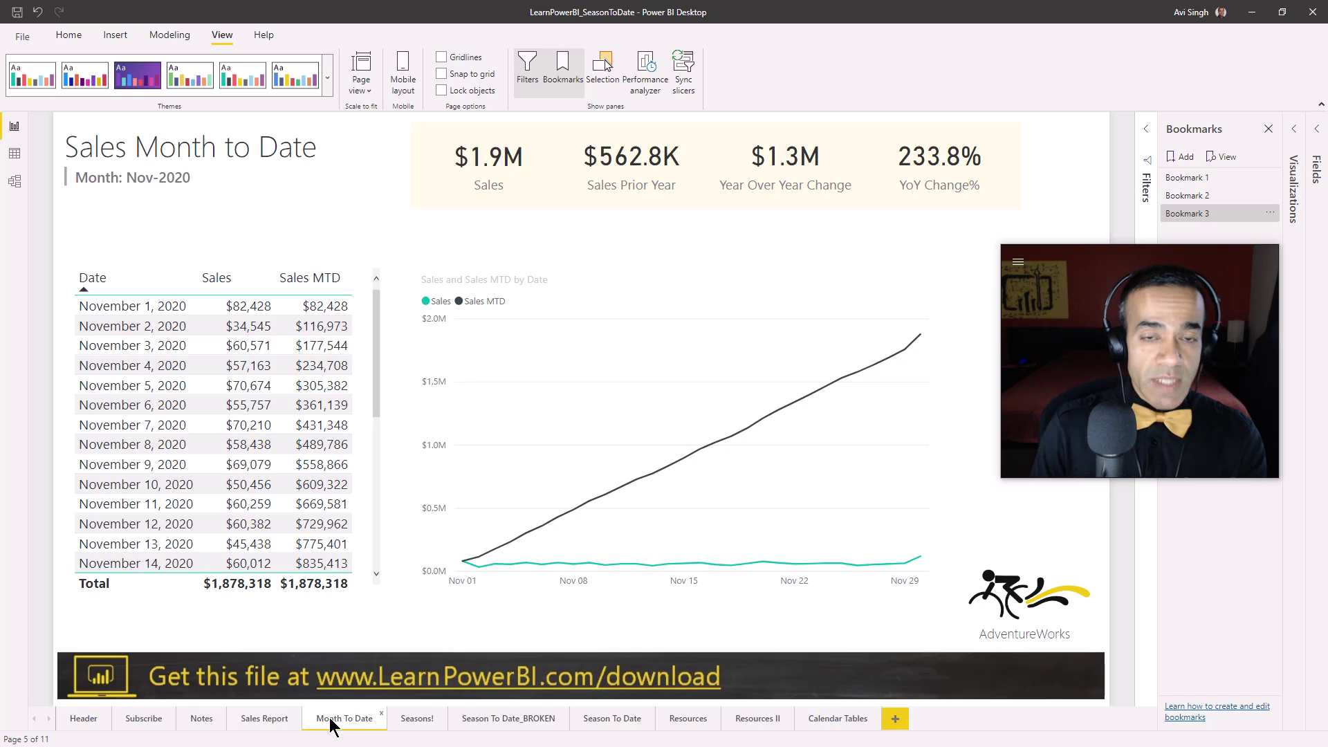
{"action": "left_click", "coordinate": [266, 339]}
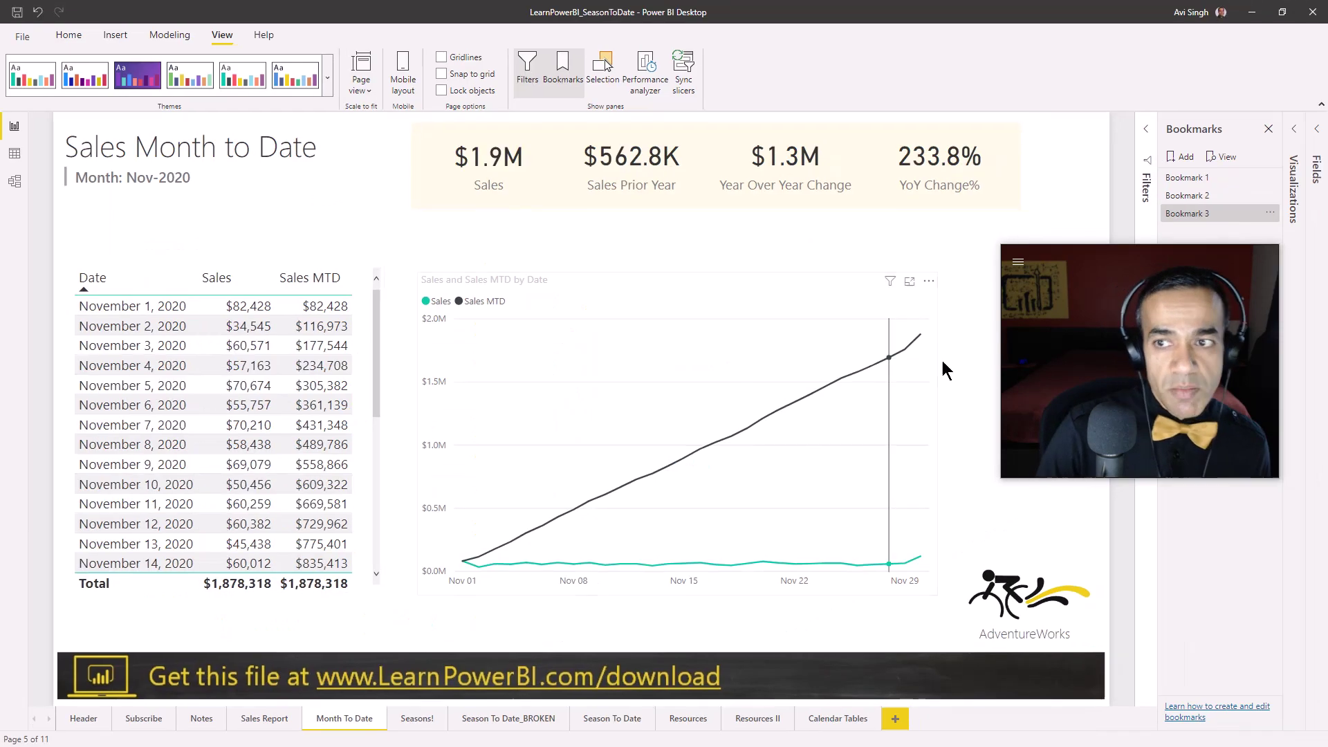
{"action": "left_click_drag", "start_coordinate": [1147, 283], "coordinate": [957, 332]}
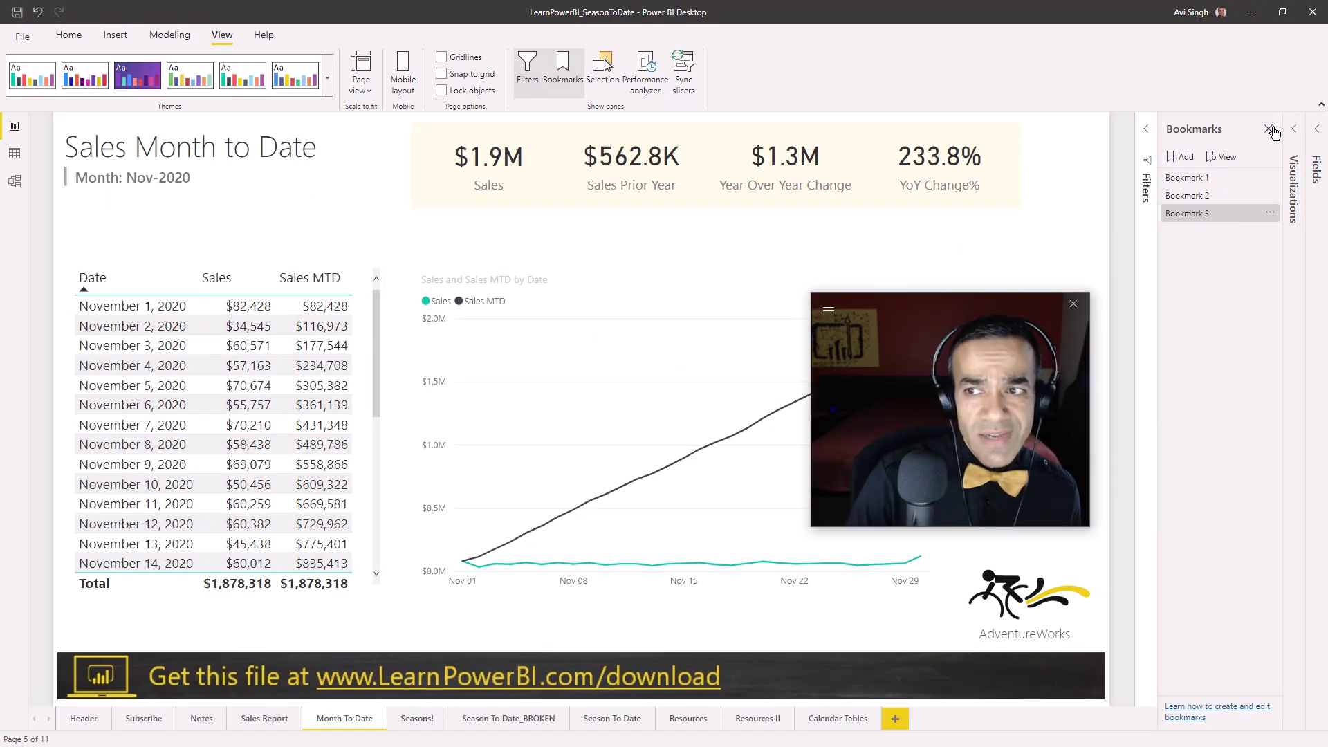
{"action": "left_click", "coordinate": [1271, 129]}
{"action": "left_click", "coordinate": [1316, 166]}
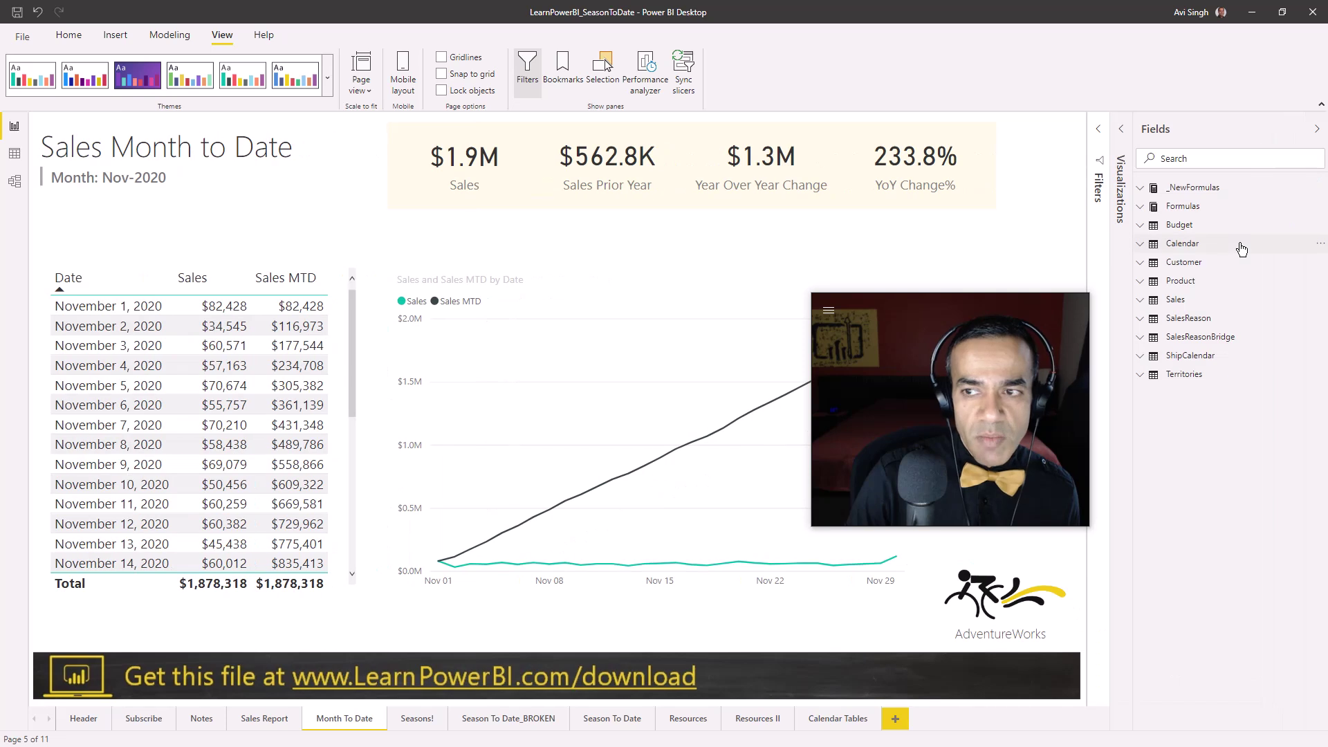
{"action": "left_click", "coordinate": [1185, 190]}
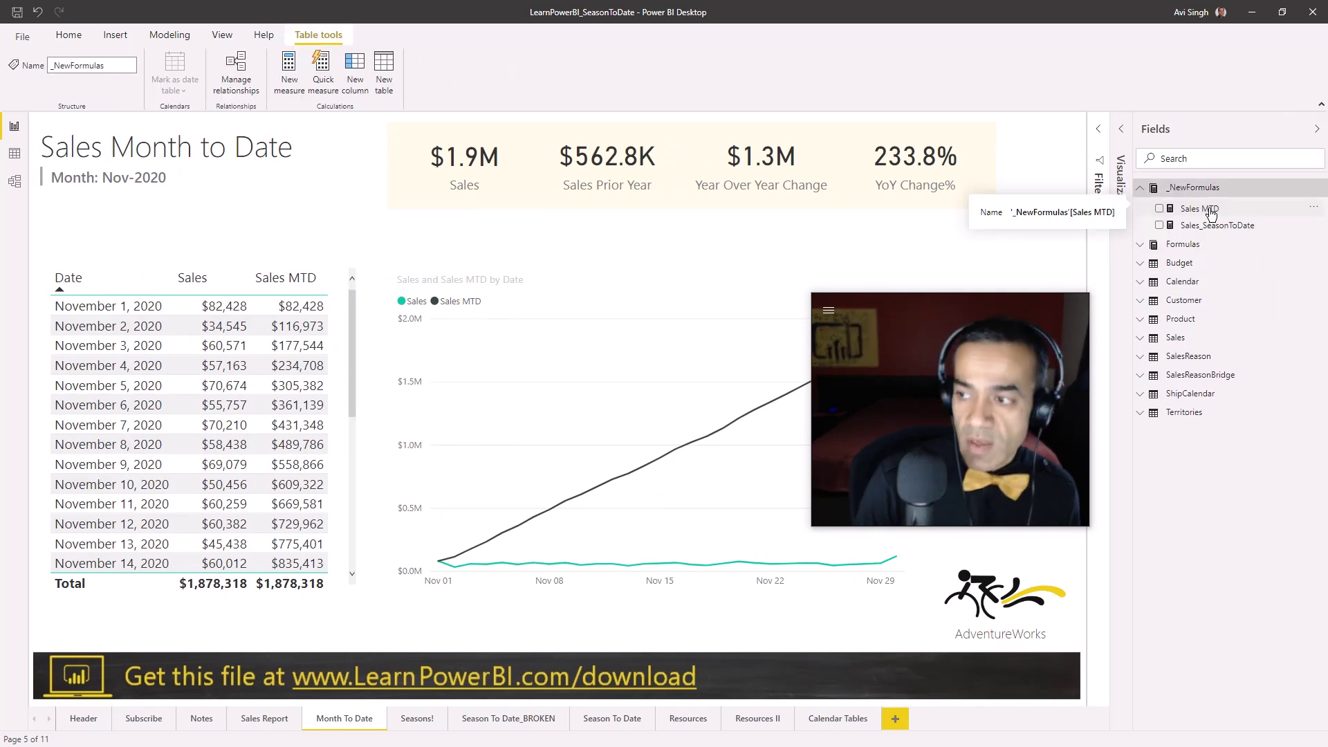
{"action": "left_click", "coordinate": [1203, 209]}
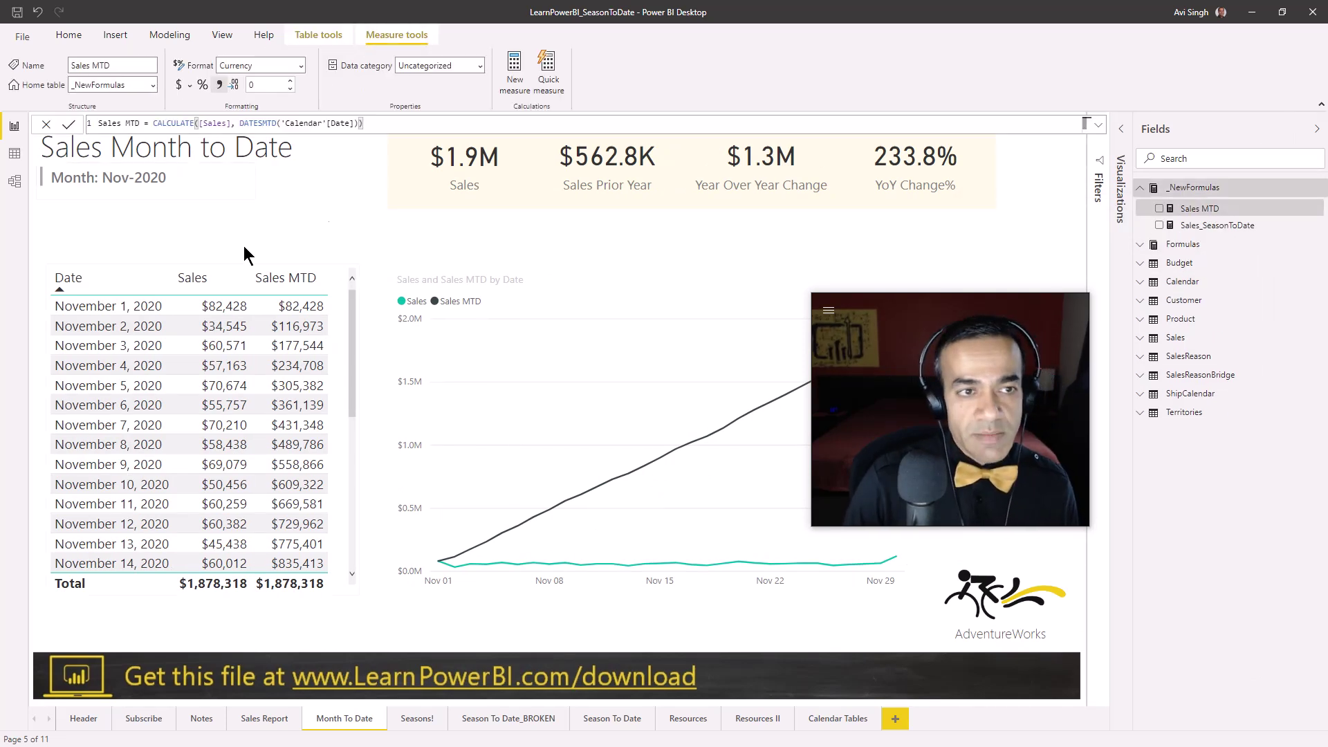
Step: Zoom in on the Sales MTD formula, mark it with a box and point an arrow at its DATESMTD function
{"action": "left_click_drag", "start_coordinate": [421, 635], "coordinate": [461, 364]}
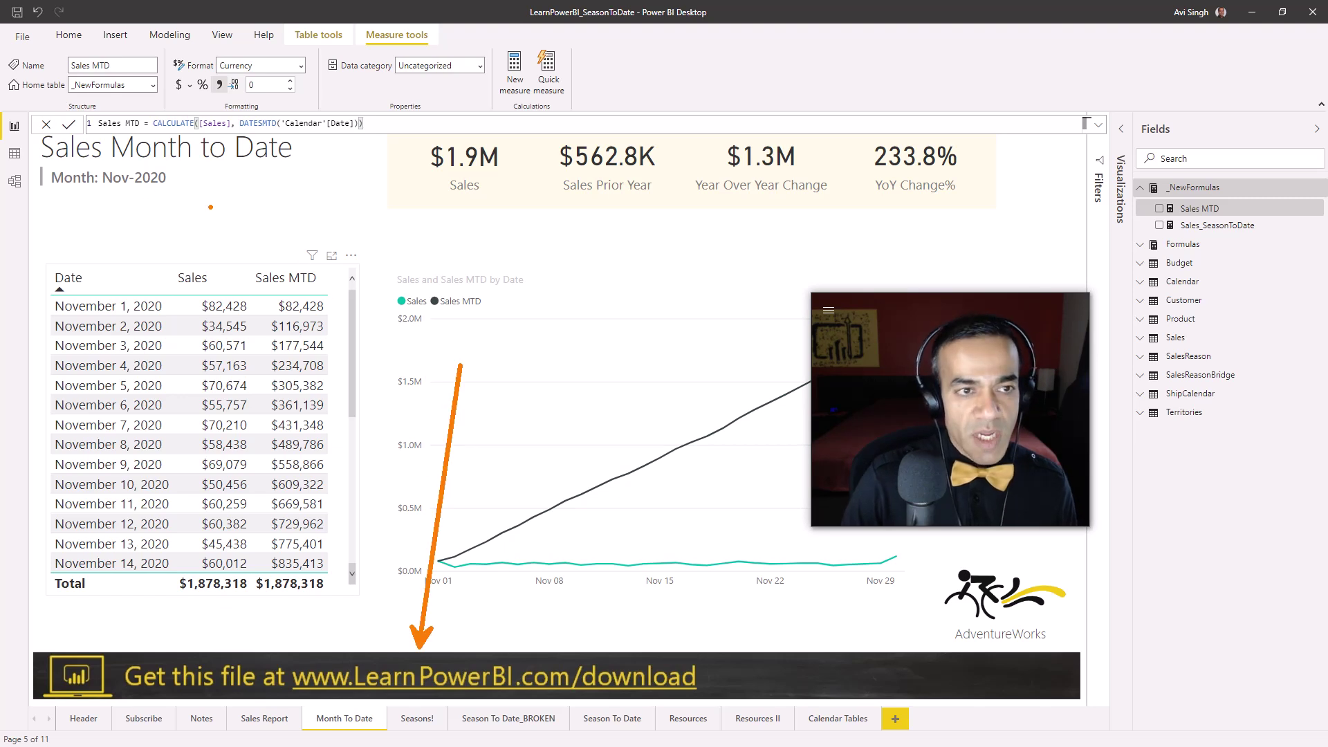
{"action": "key", "text": "Escape"}
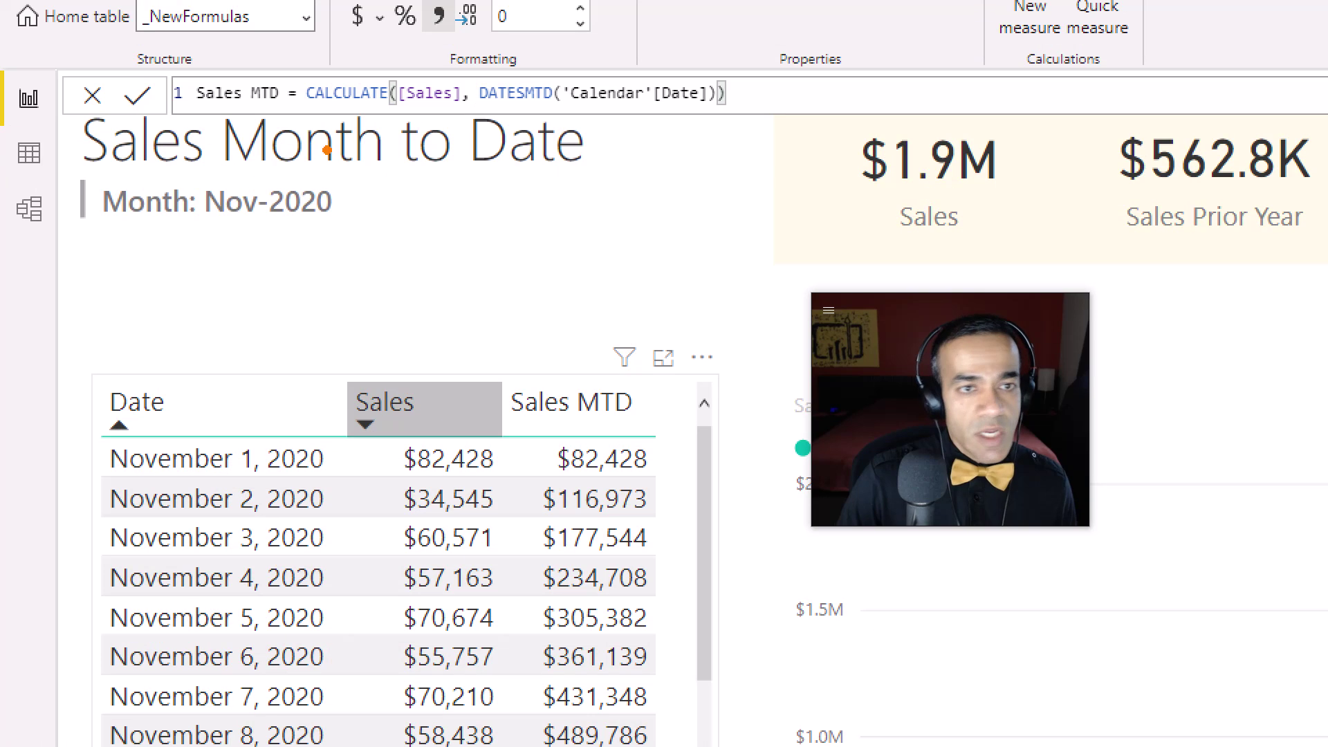
{"action": "mouse_move", "coordinate": [156, 70]}
{"action": "left_mouse_down"}
{"action": "mouse_move", "coordinate": [266, 104]}
{"action": "mouse_move", "coordinate": [738, 124]}
{"action": "left_mouse_up"}
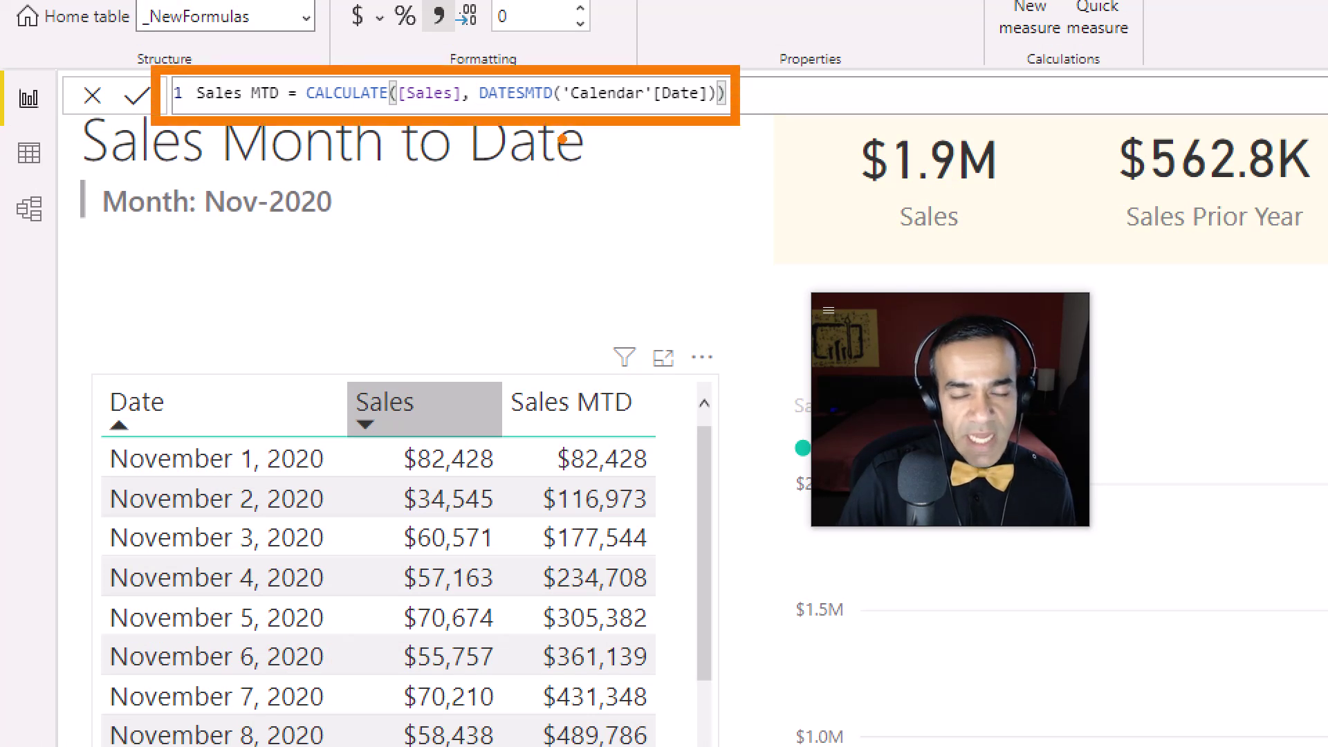
{"action": "left_click_drag", "start_coordinate": [551, 103], "coordinate": [552, 304]}
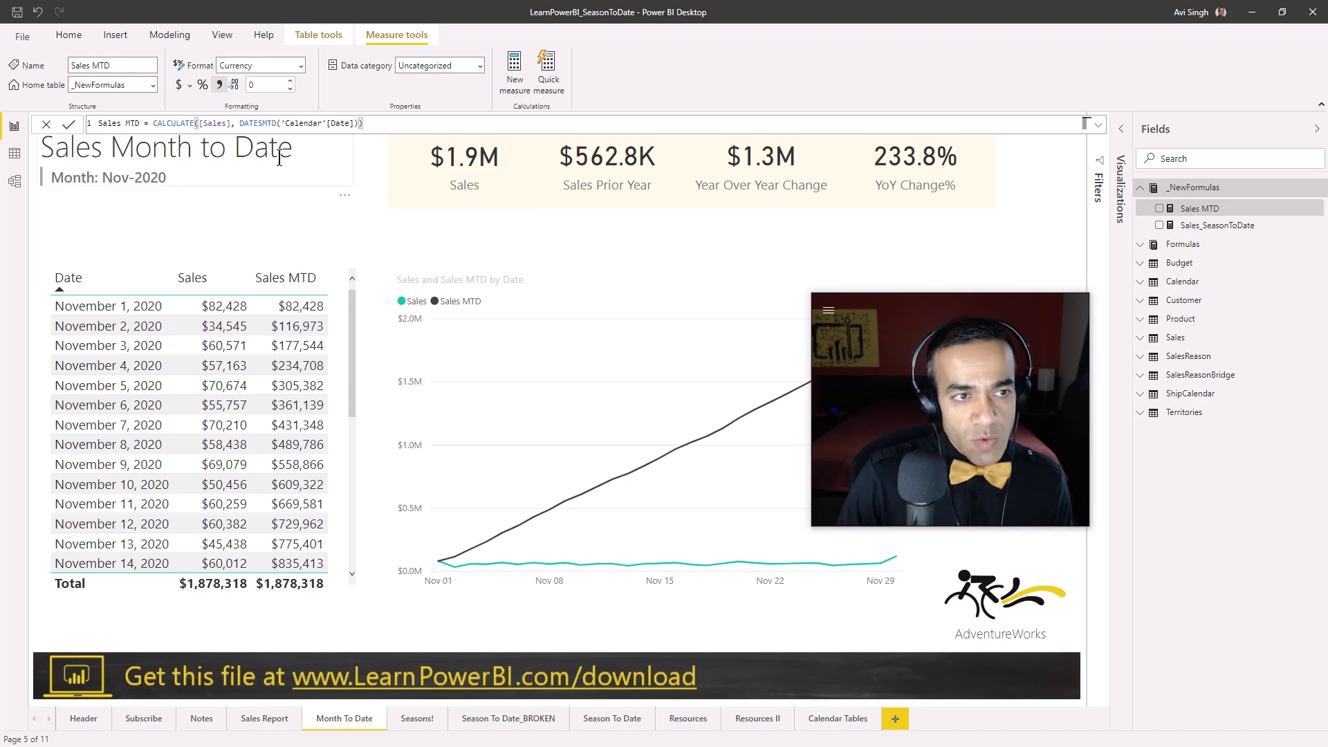
Step: Filter the Month To Date page to CurMonthOffset less than or equal to 0 and CurYearOffset equal to 0
{"action": "left_click_drag", "start_coordinate": [902, 297], "coordinate": [1072, 113]}
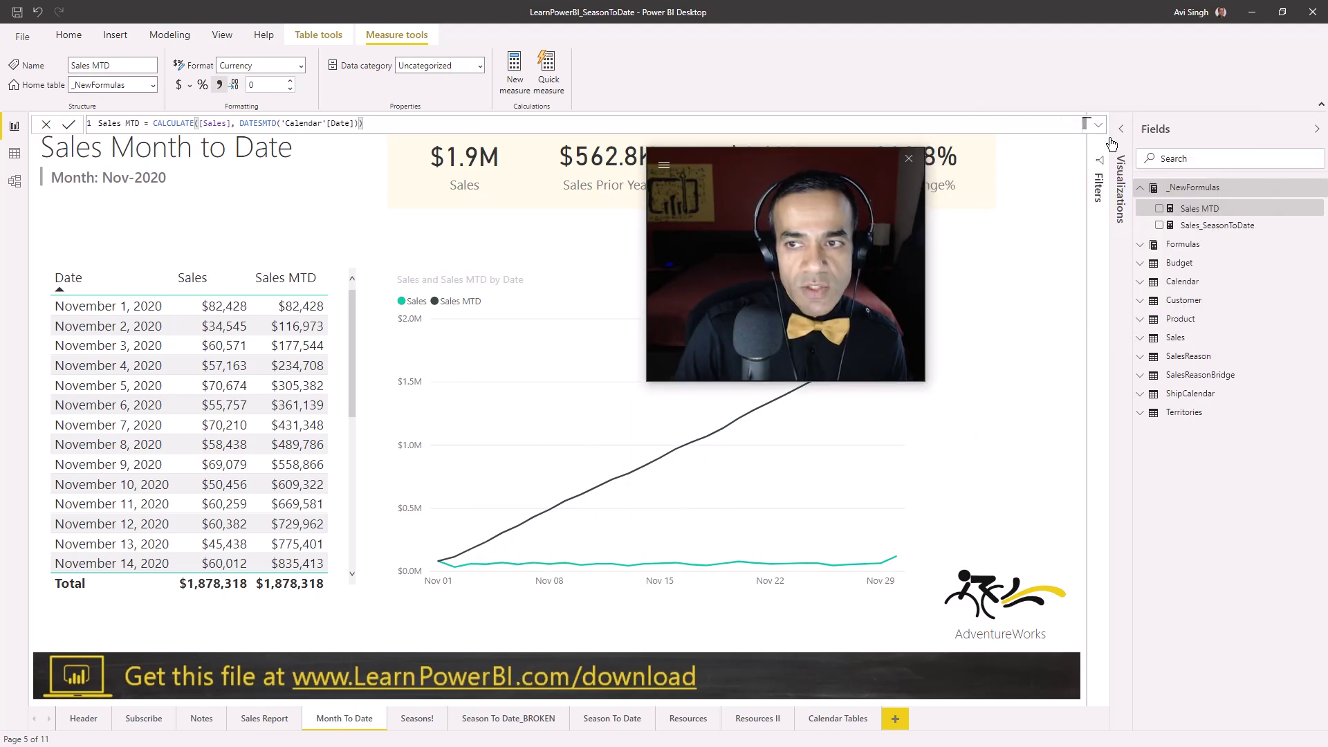
{"action": "left_click", "coordinate": [1100, 150]}
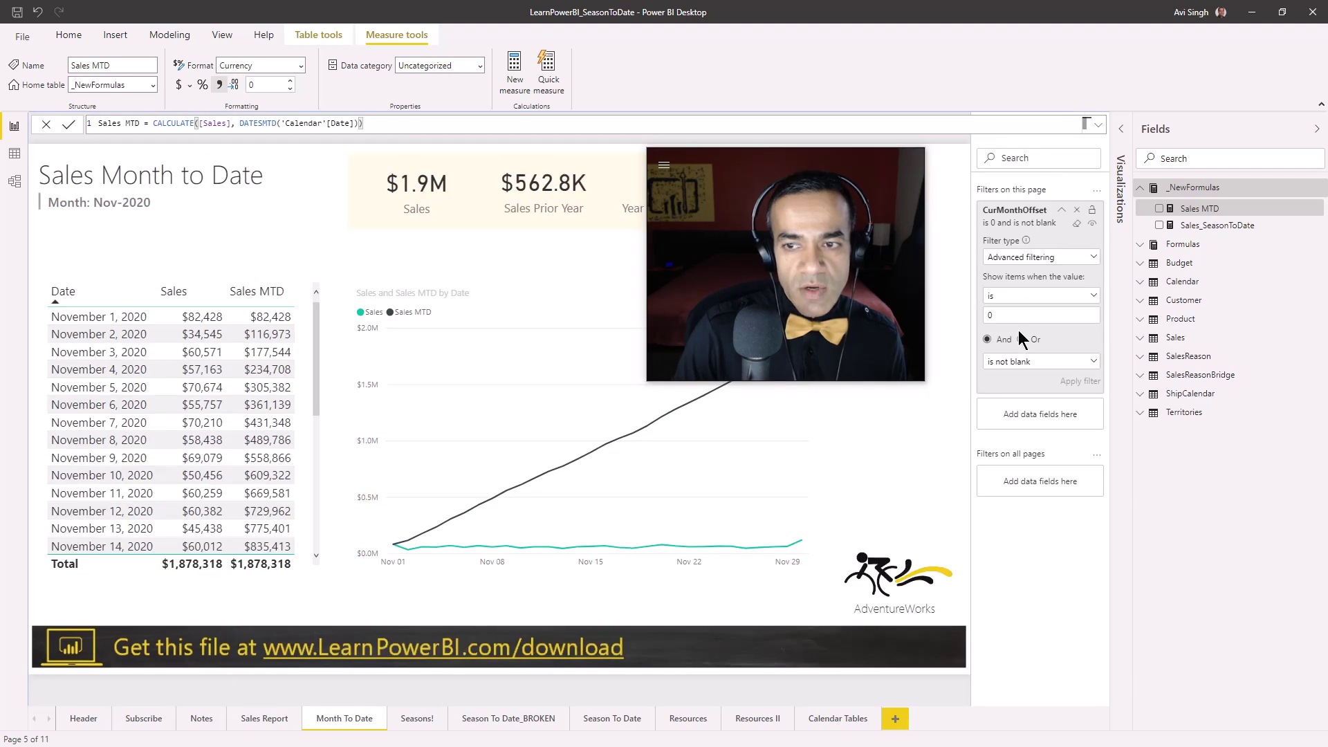
{"action": "left_click", "coordinate": [1032, 303]}
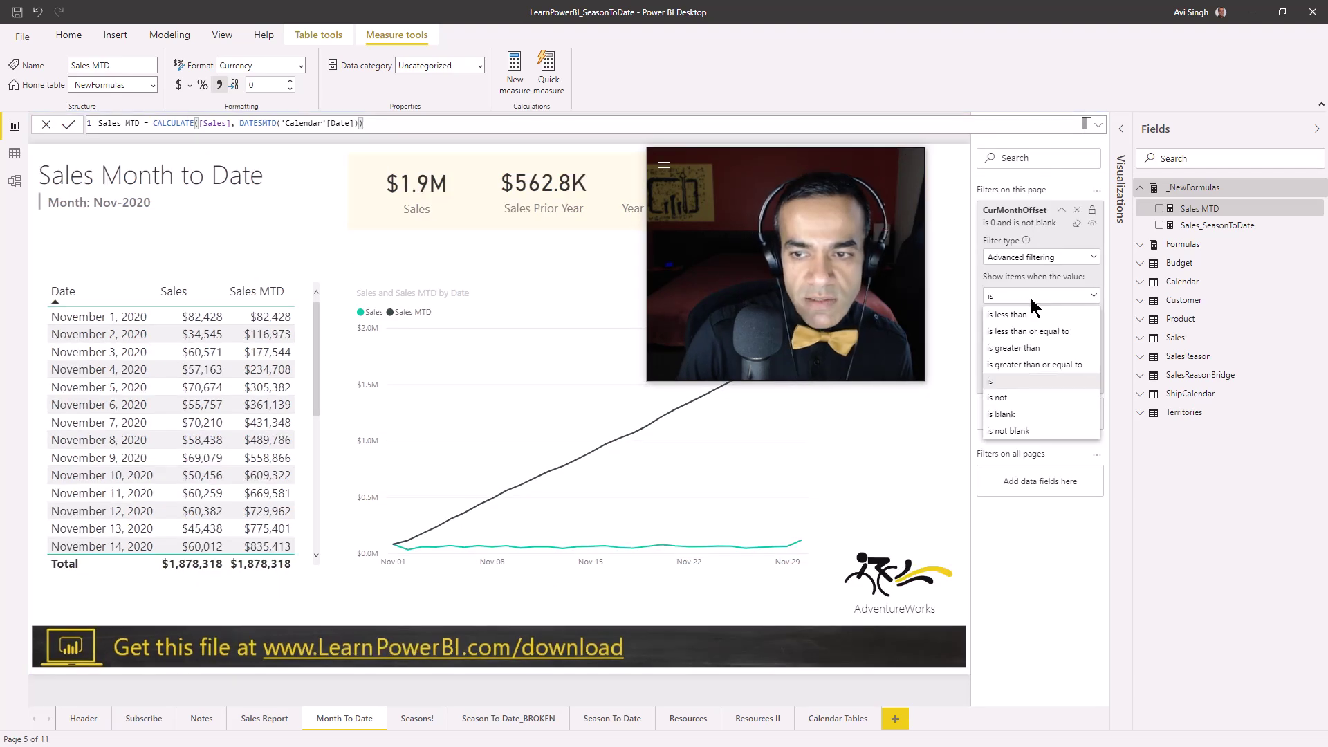
{"action": "left_click", "coordinate": [1016, 385]}
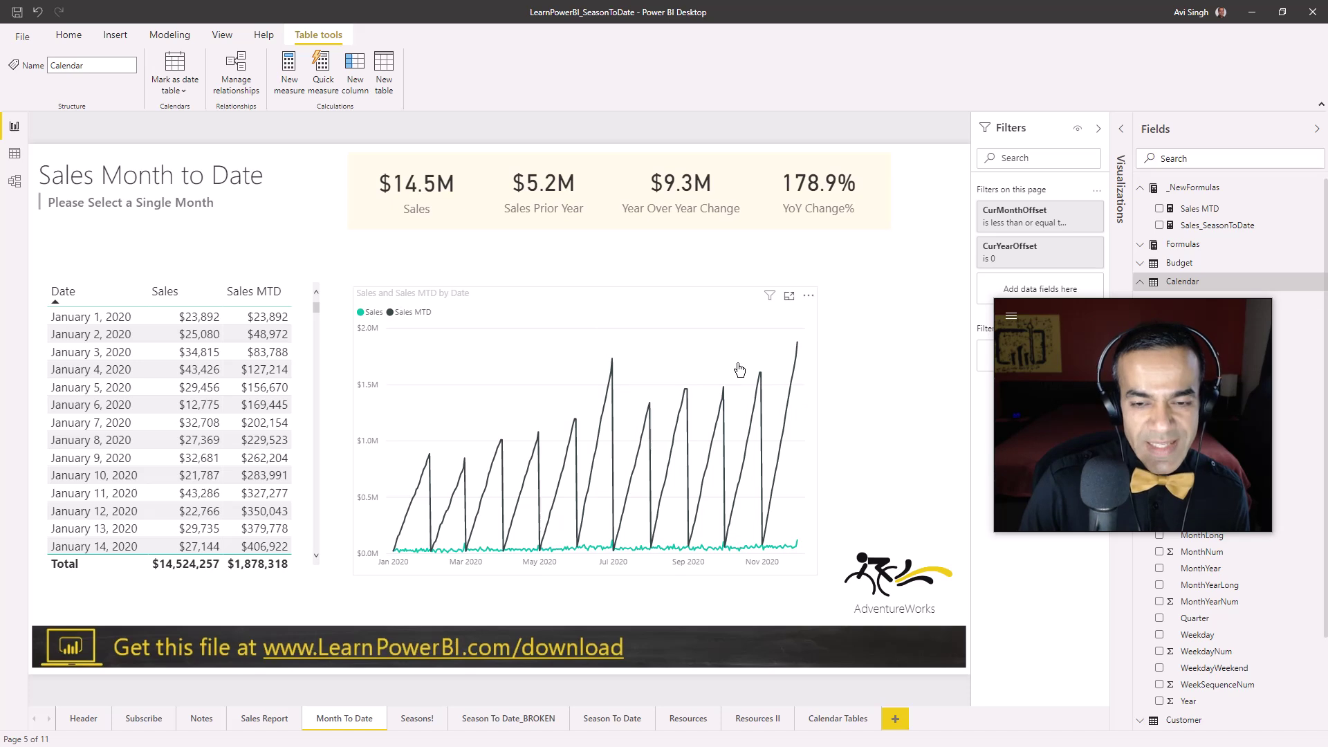
Step: Enlarge the Sales and Sales MTD chart, trace its first two monthly rises and resets, and return to the report
{"action": "left_click", "coordinate": [790, 295]}
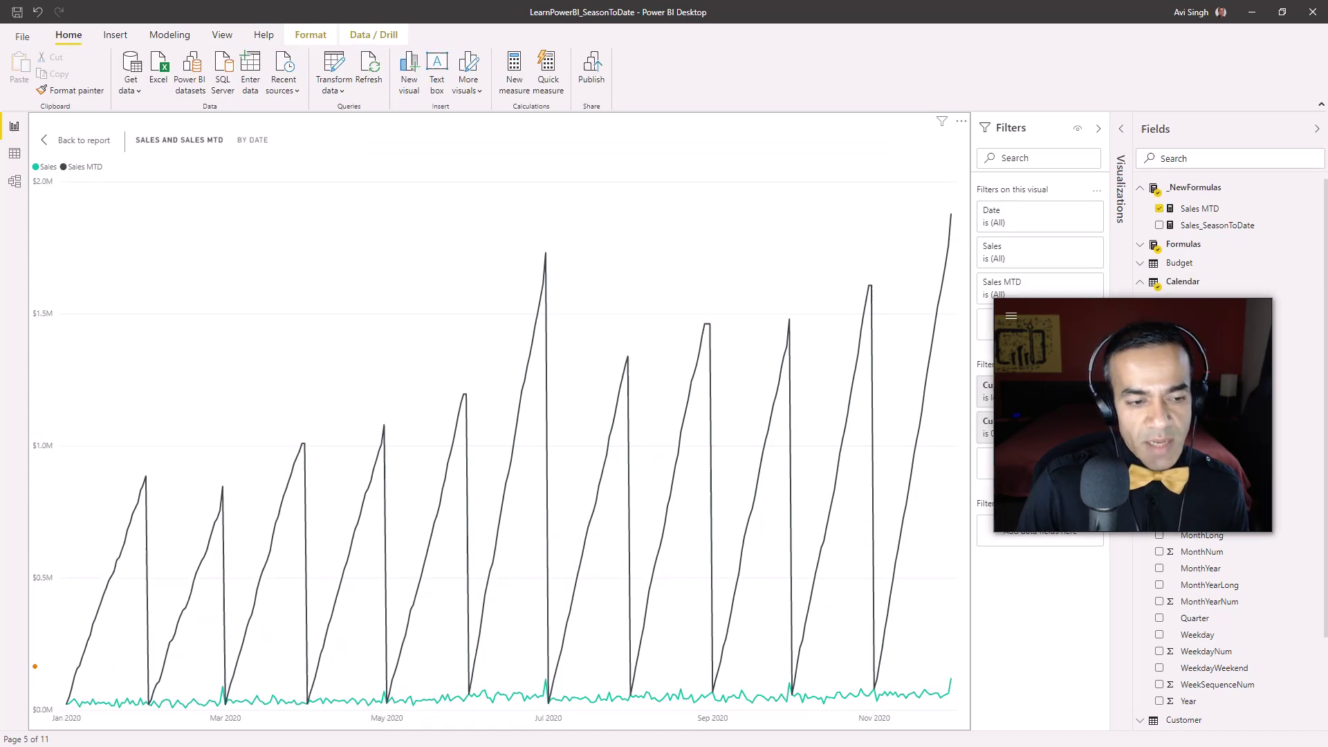
{"action": "mouse_move", "coordinate": [125, 564]}
{"action": "left_mouse_down"}
{"action": "mouse_move", "coordinate": [129, 499]}
{"action": "mouse_move", "coordinate": [146, 678]}
{"action": "left_mouse_up"}
{"action": "left_click_drag", "start_coordinate": [225, 552], "coordinate": [225, 671]}
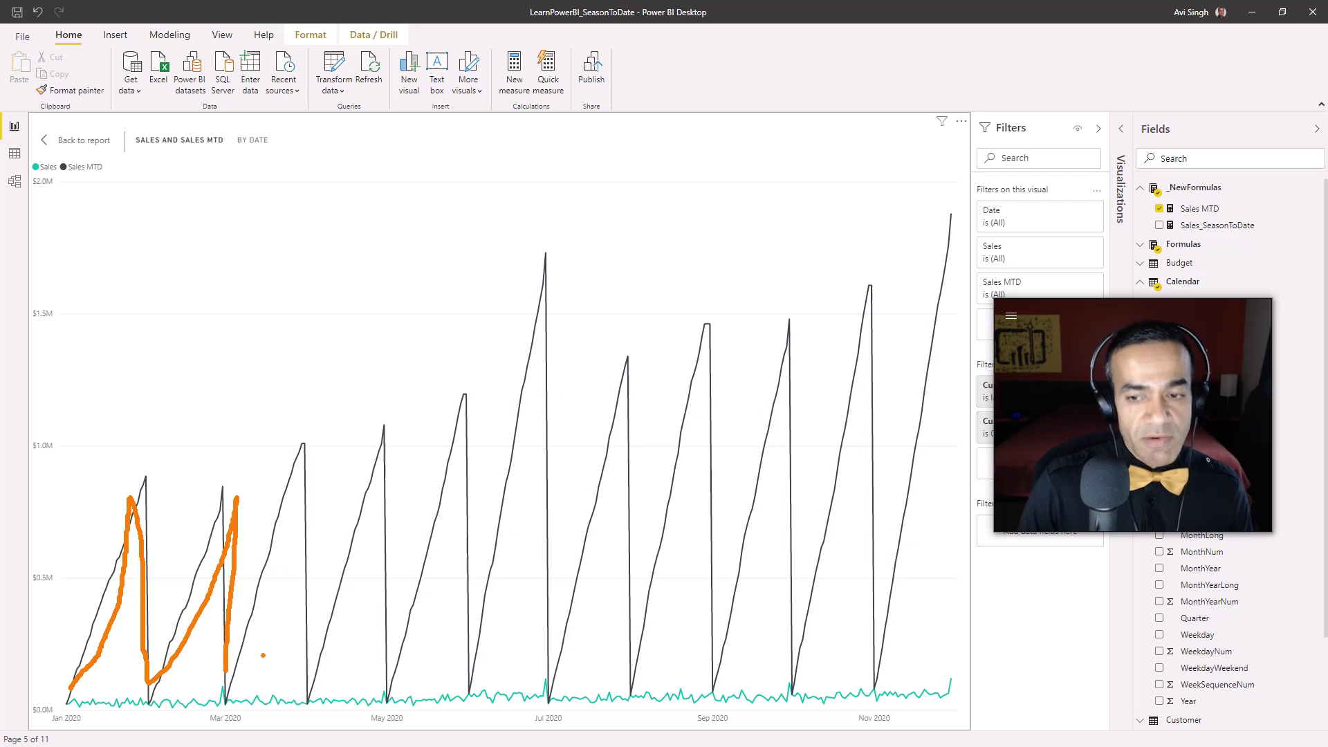
{"action": "key", "text": "Escape"}
{"action": "left_click", "coordinate": [84, 141]}
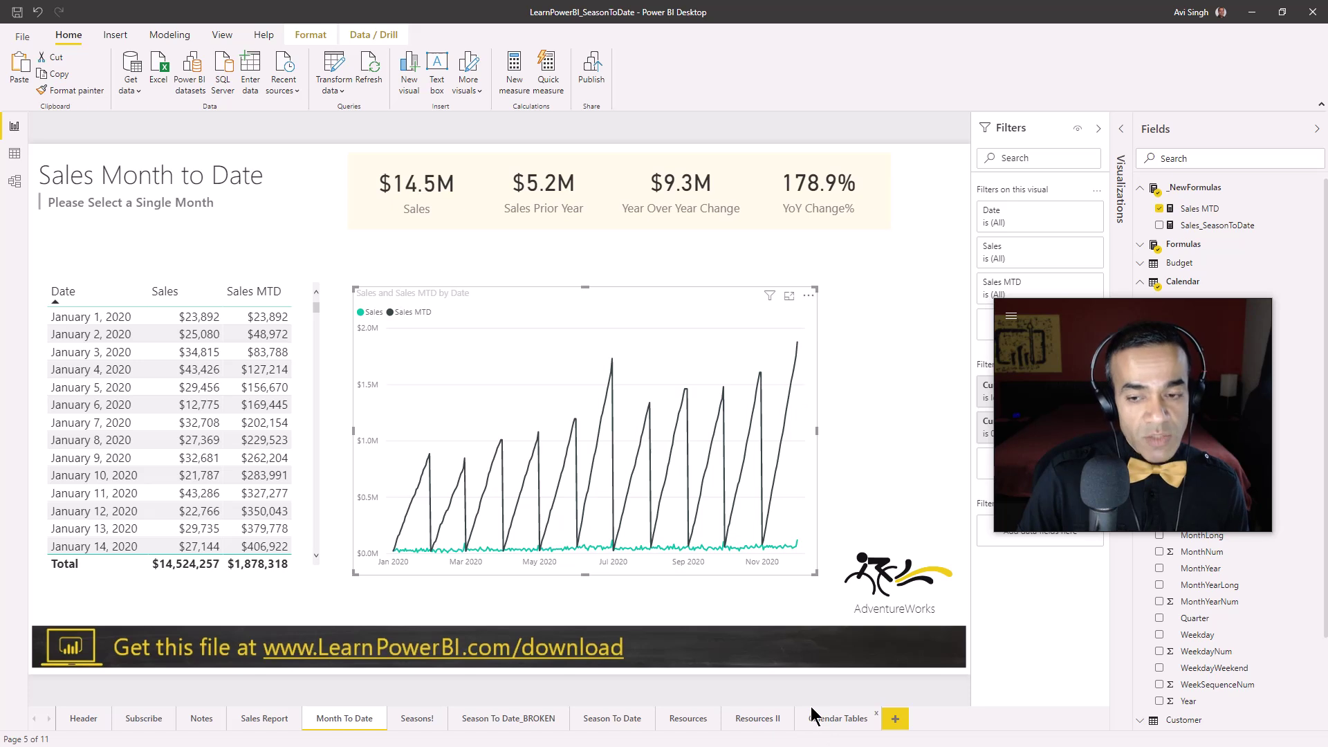
Step: View the Calendar Tables, Seasons! and Resources report pages in turn
{"action": "left_click", "coordinate": [834, 720]}
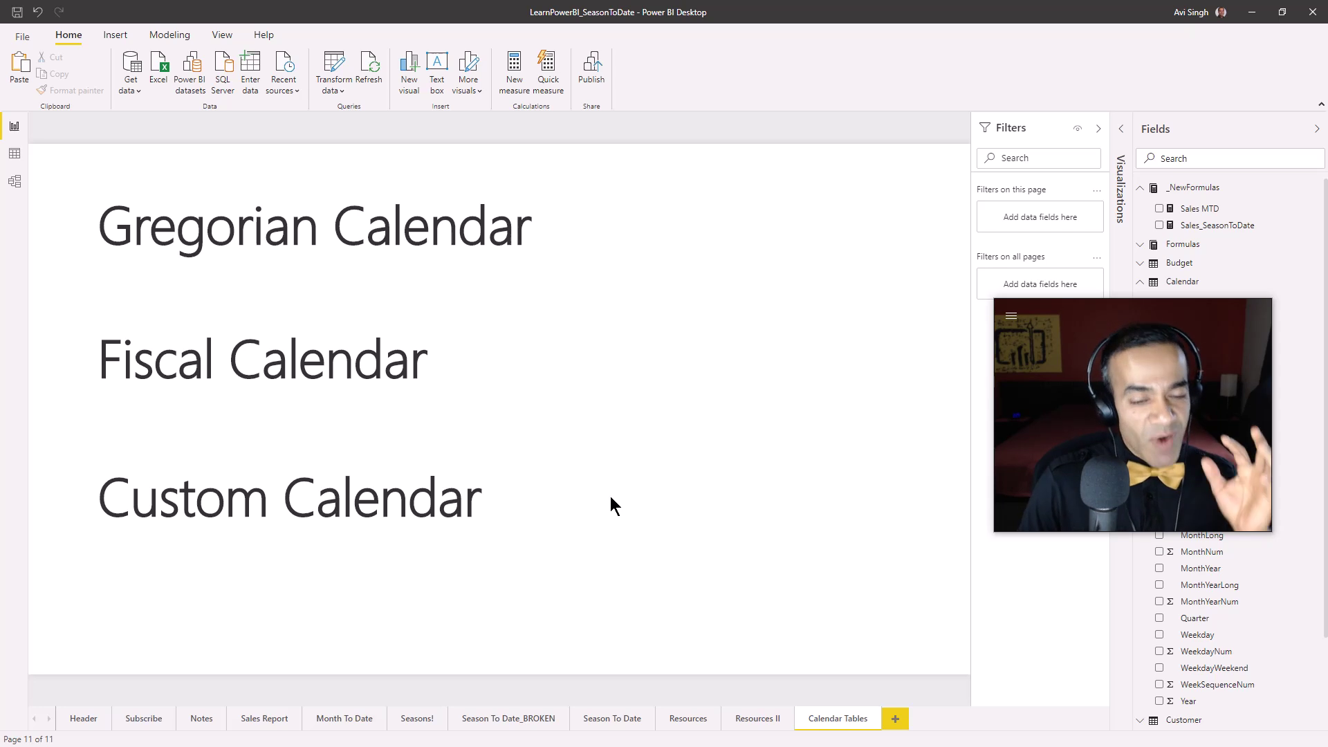
{"action": "left_click", "coordinate": [423, 726]}
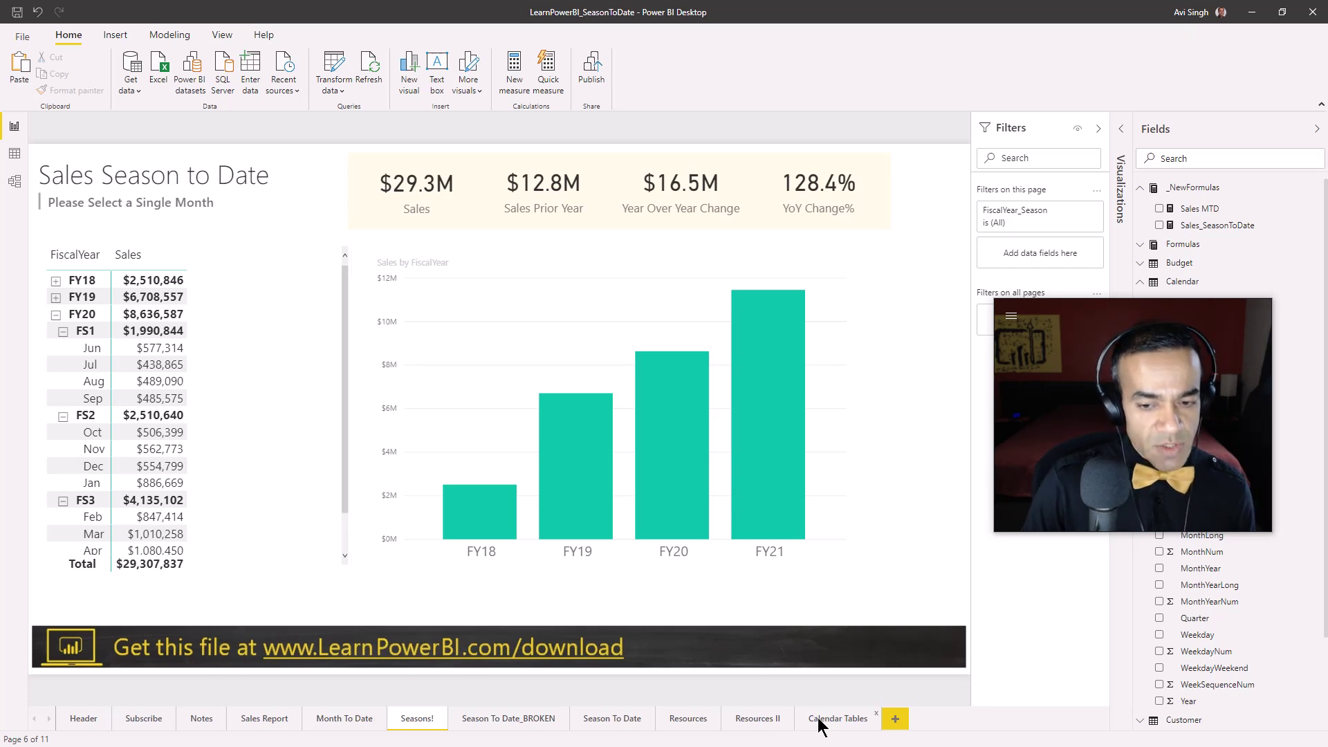
{"action": "left_click", "coordinate": [683, 720]}
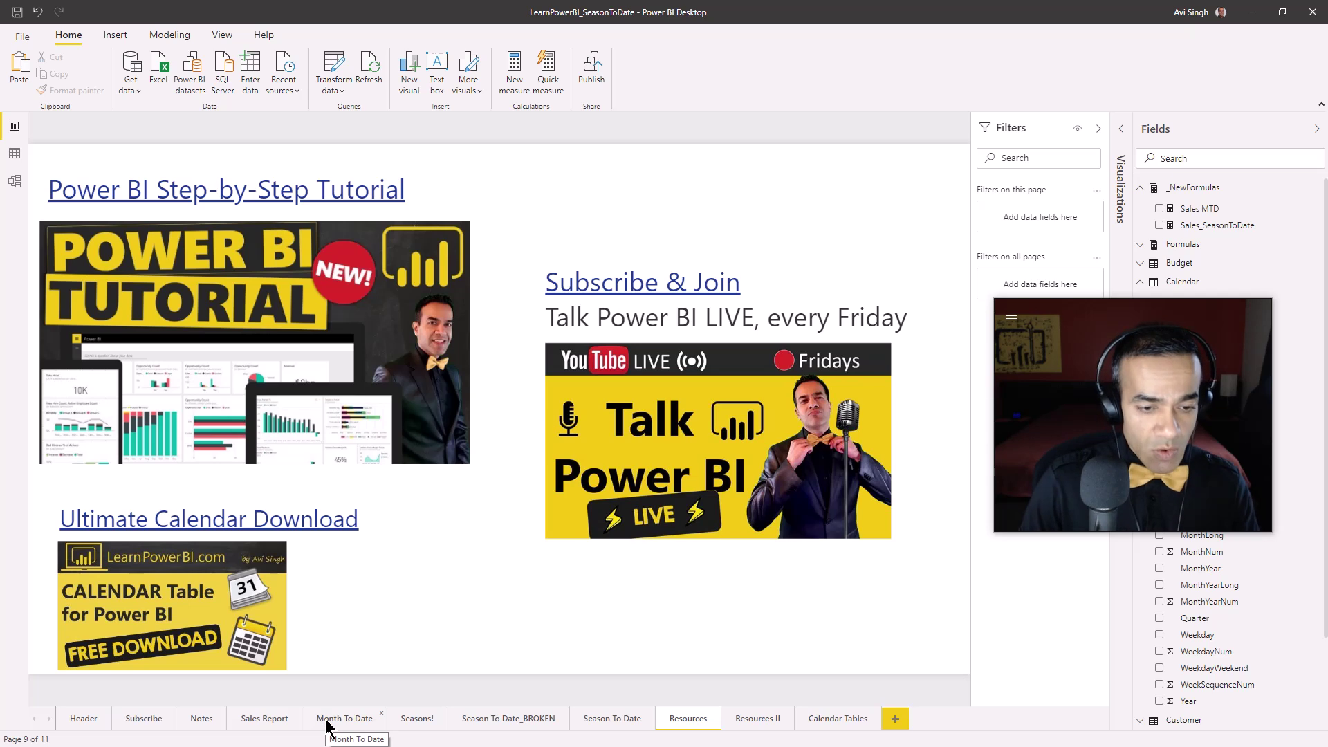
Step: Show the data model diagram, mark the Calendar table with a box and an arrow, clear the marks and select the table
{"action": "left_click", "coordinate": [14, 183]}
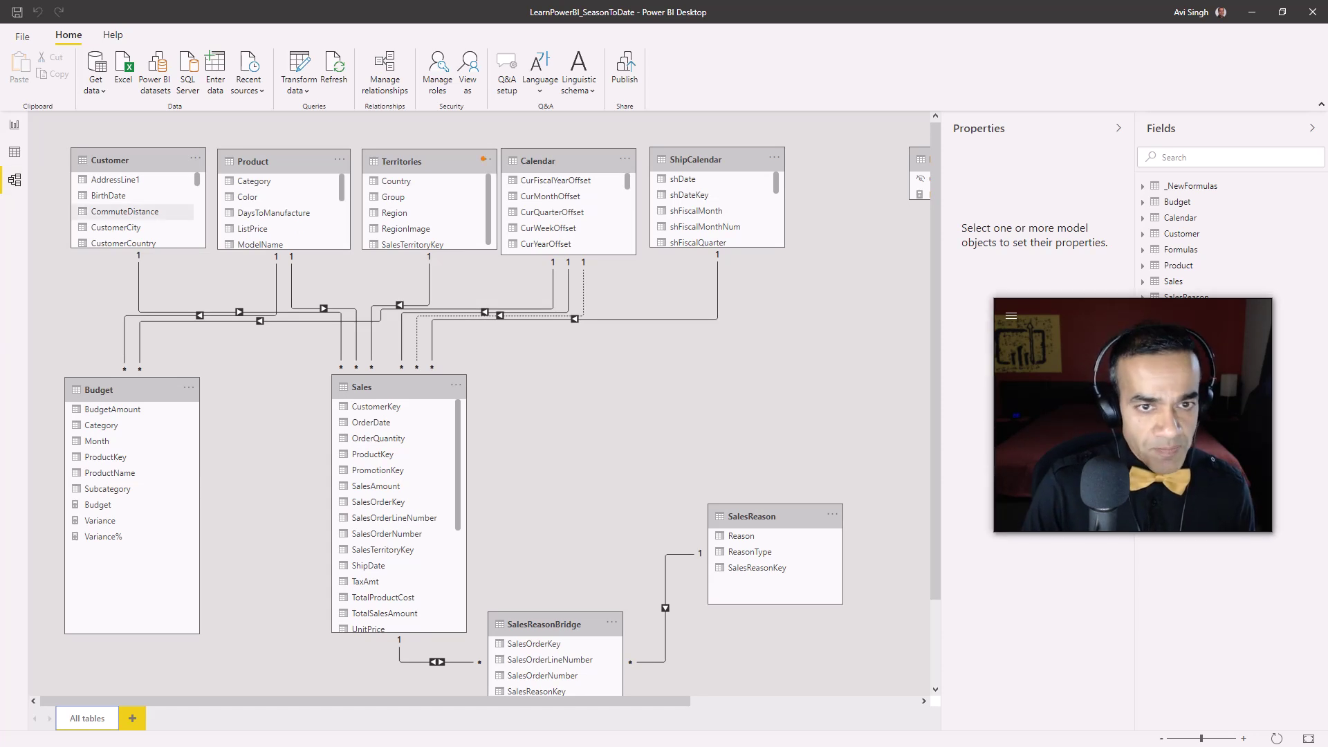
{"action": "mouse_move", "coordinate": [488, 135]}
{"action": "left_mouse_down"}
{"action": "mouse_move", "coordinate": [553, 253]}
{"action": "mouse_move", "coordinate": [653, 272]}
{"action": "mouse_move", "coordinate": [596, 413]}
{"action": "left_mouse_up"}
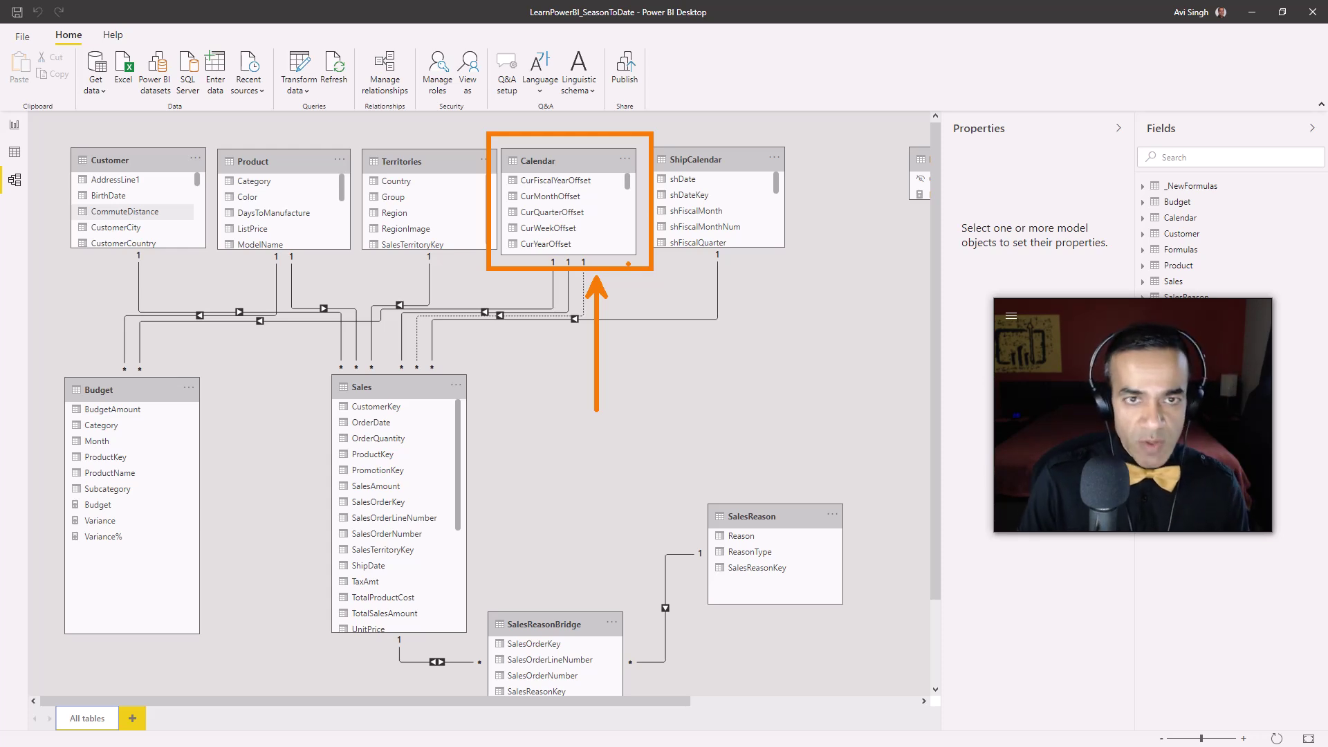
{"action": "key", "text": "Escape"}
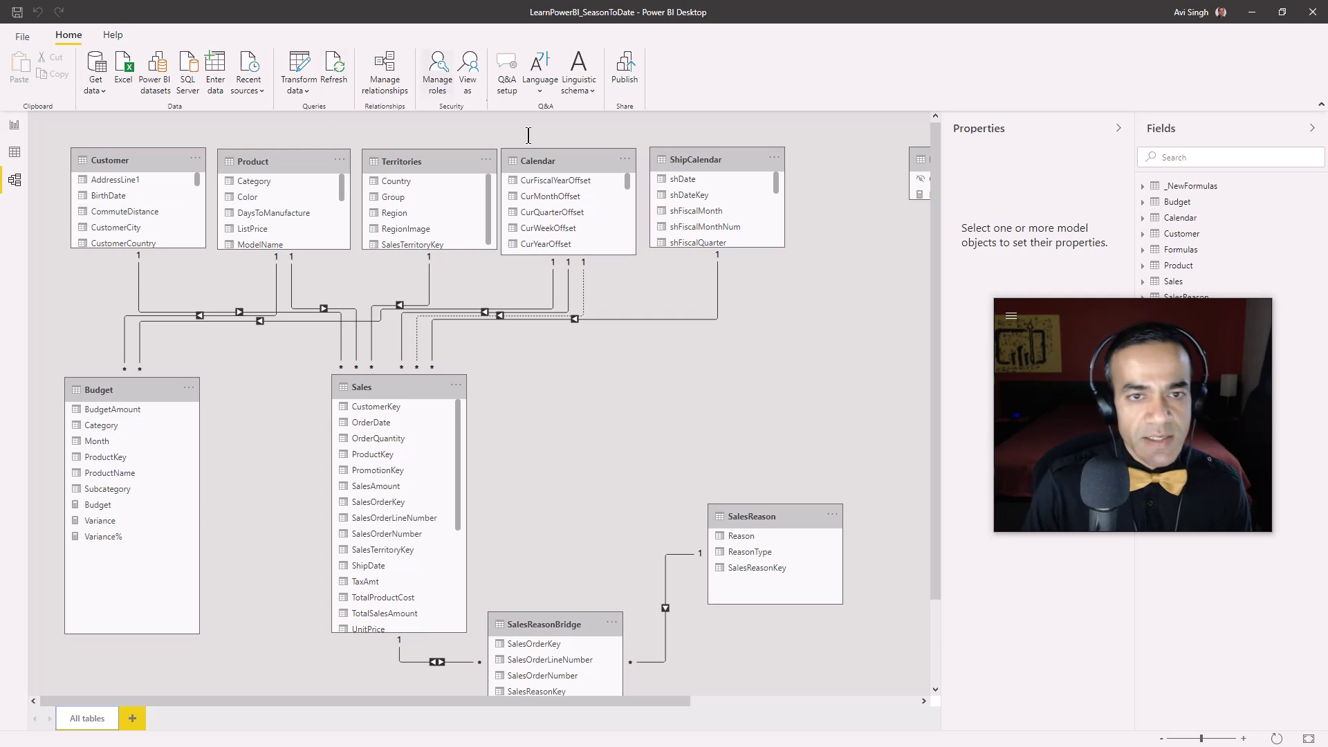
{"action": "left_click", "coordinate": [568, 247]}
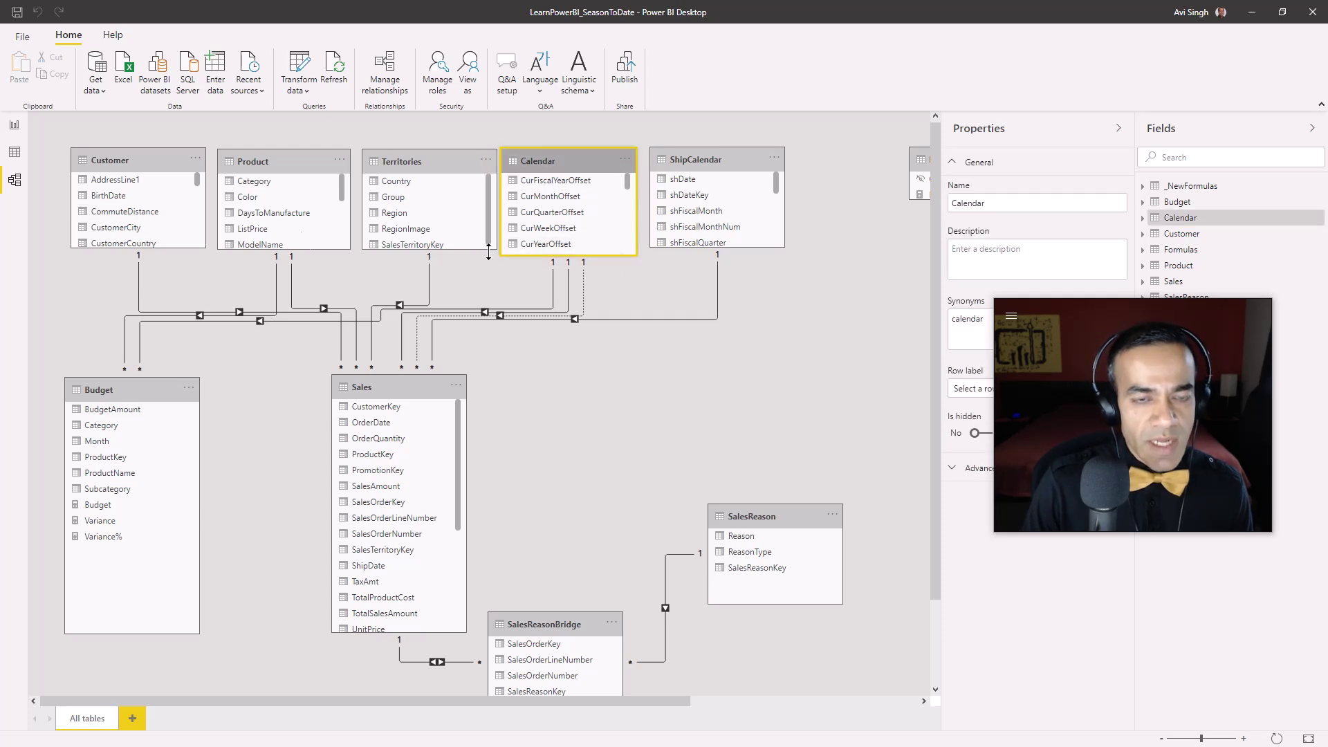
Step: Examine the Calendar table's data and its query in Power Query Editor, showing the fiscal columns at the Added FiscalYear_Season step
{"action": "left_click", "coordinate": [14, 152]}
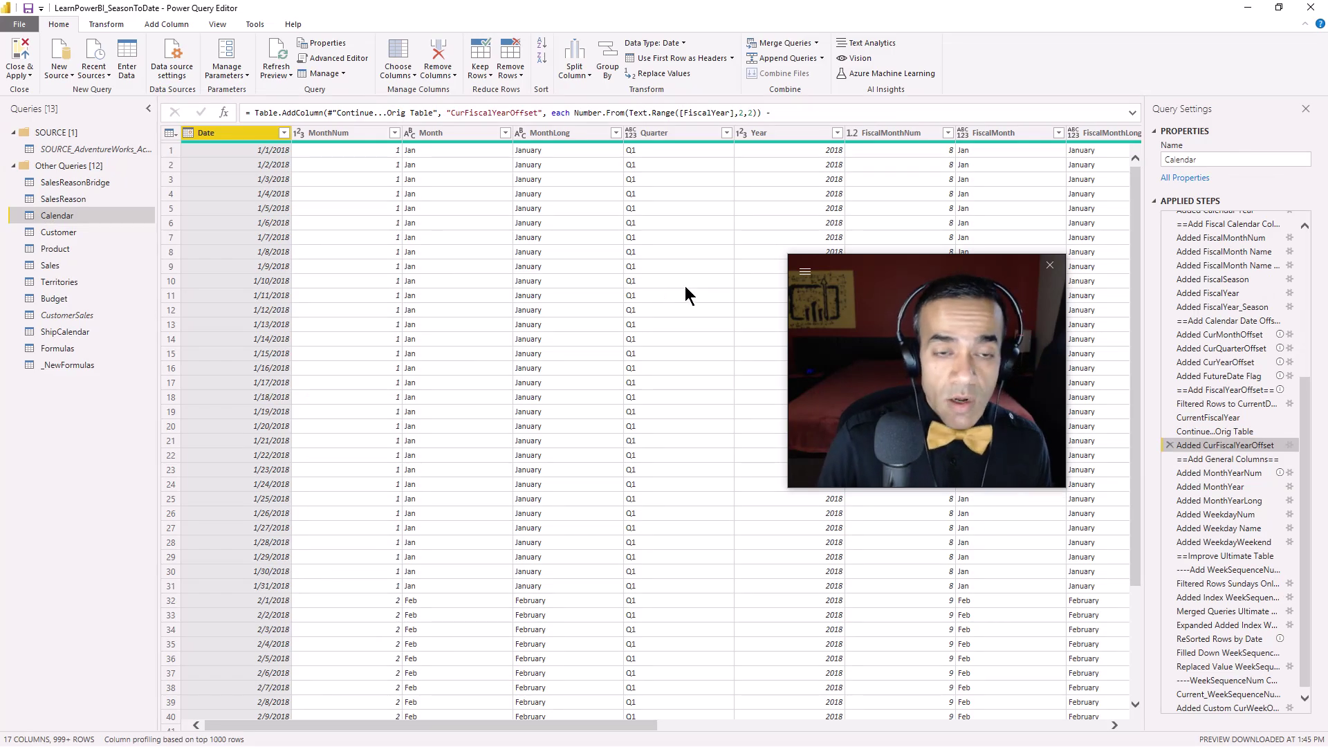
{"action": "left_click_drag", "start_coordinate": [886, 265], "coordinate": [856, 395]}
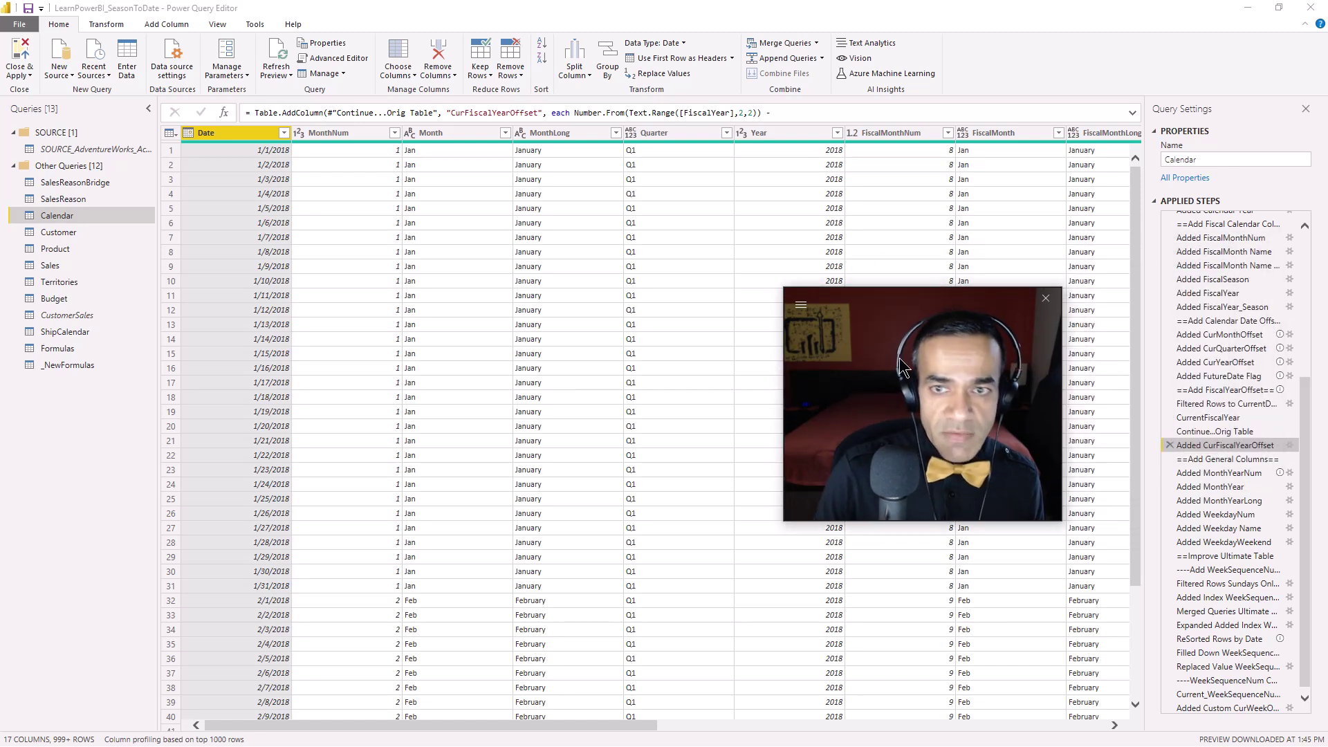
{"action": "left_click_drag", "start_coordinate": [914, 306], "coordinate": [177, 133]}
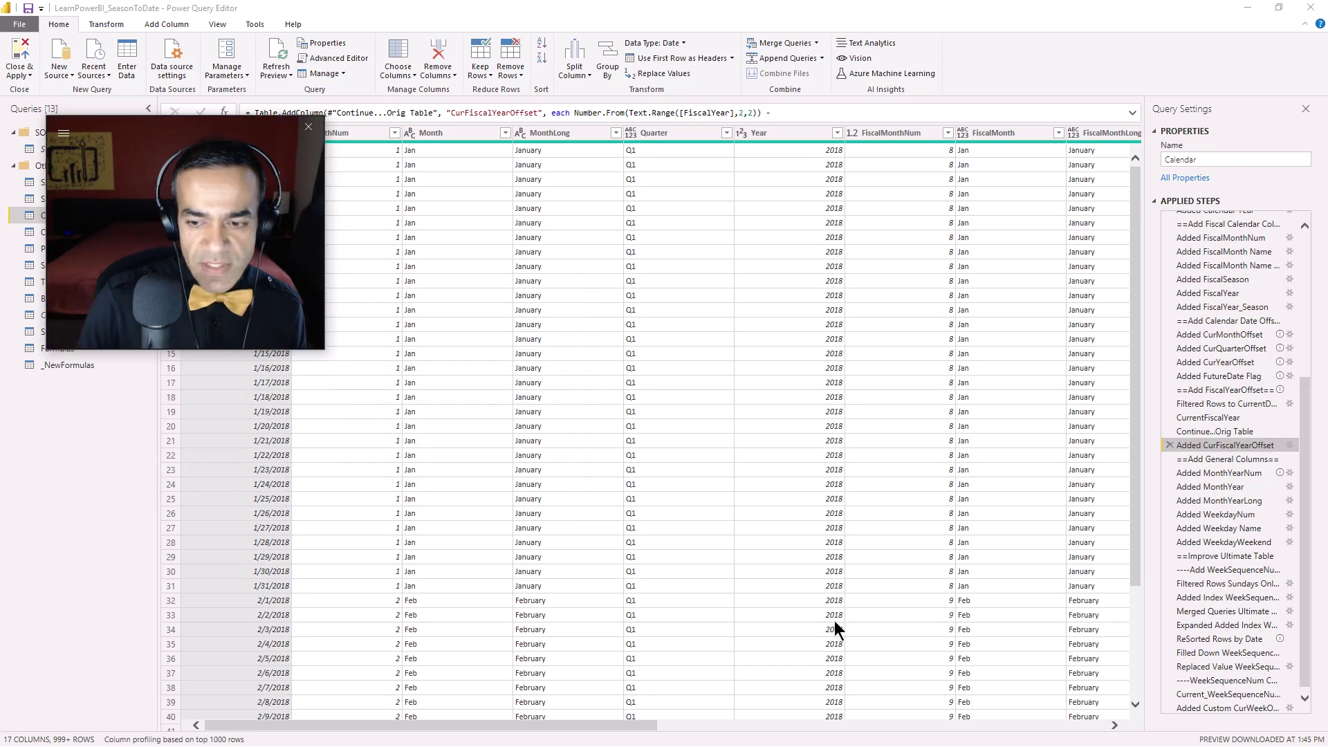
{"action": "left_click", "coordinate": [1096, 725]}
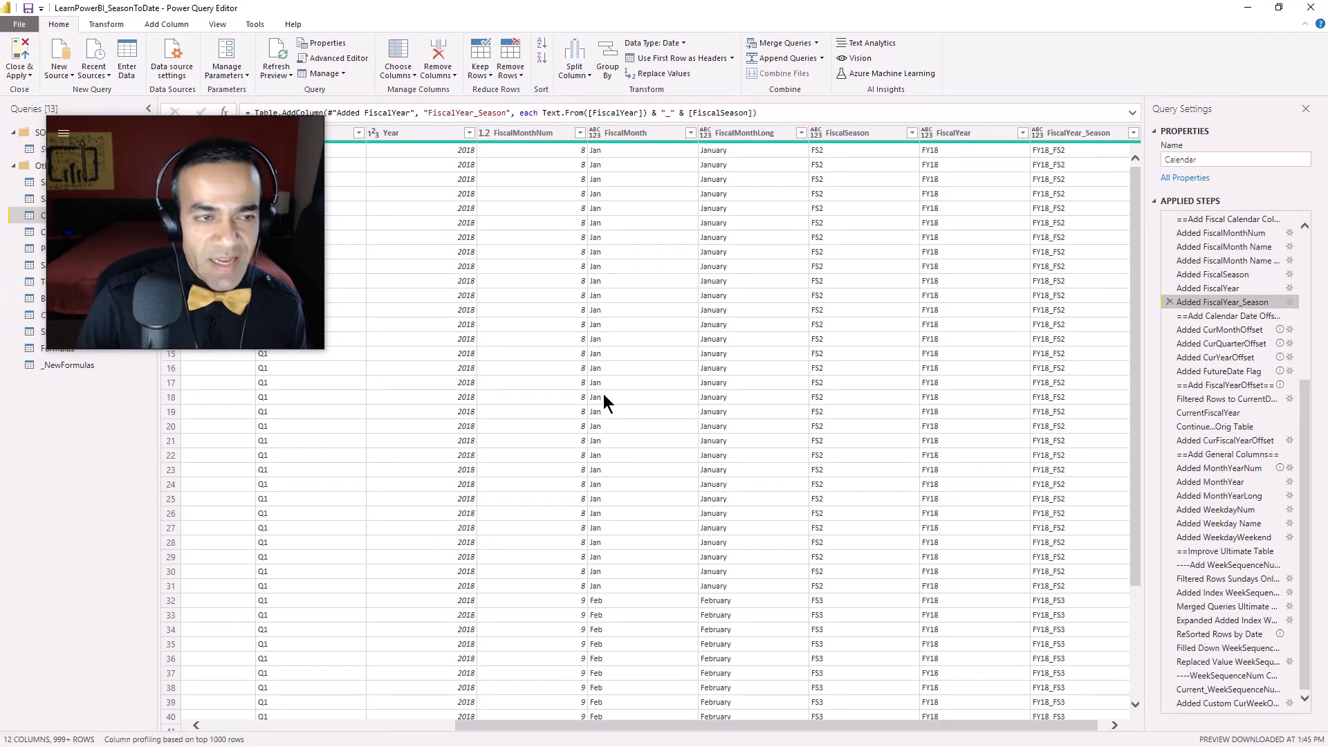
Step: Leave Power Query Editor, return to the report in Power BI Desktop and view the Seasons! page's fiscal year matrix up close
{"action": "left_click", "coordinate": [1249, 8]}
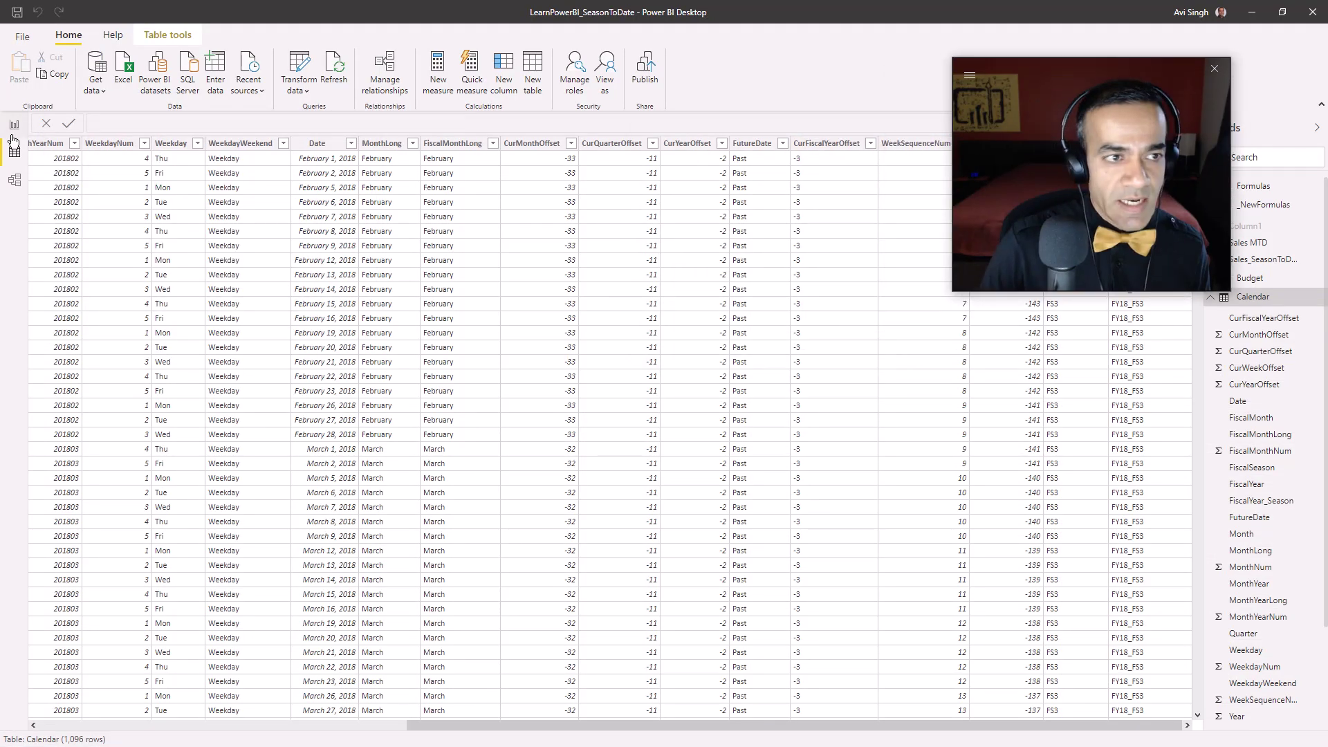
{"action": "left_click", "coordinate": [14, 126]}
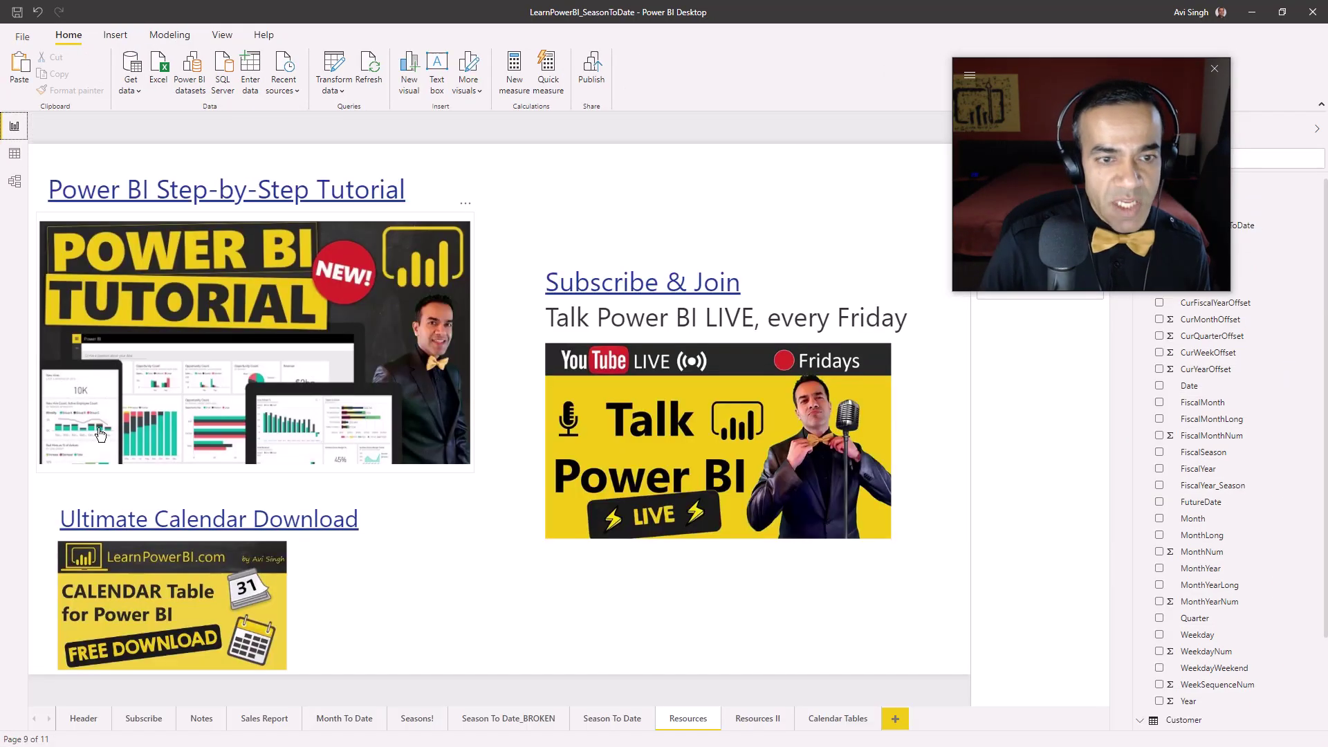
{"action": "left_click", "coordinate": [417, 719]}
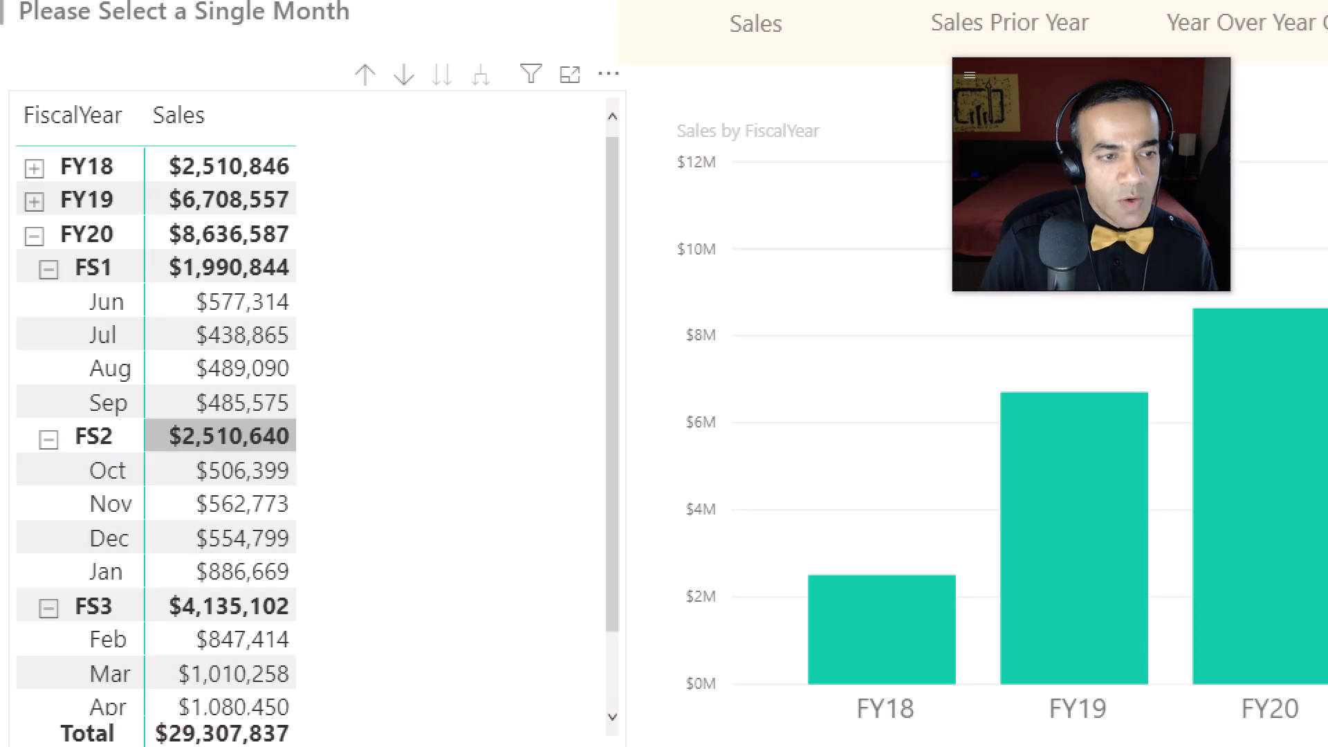
Step: Mark the Seasons! page's fiscal matrix, and view the Month To Date and Season To Date_BROKEN report pages
{"action": "left_click_drag", "start_coordinate": [216, 513], "coordinate": [447, 495]}
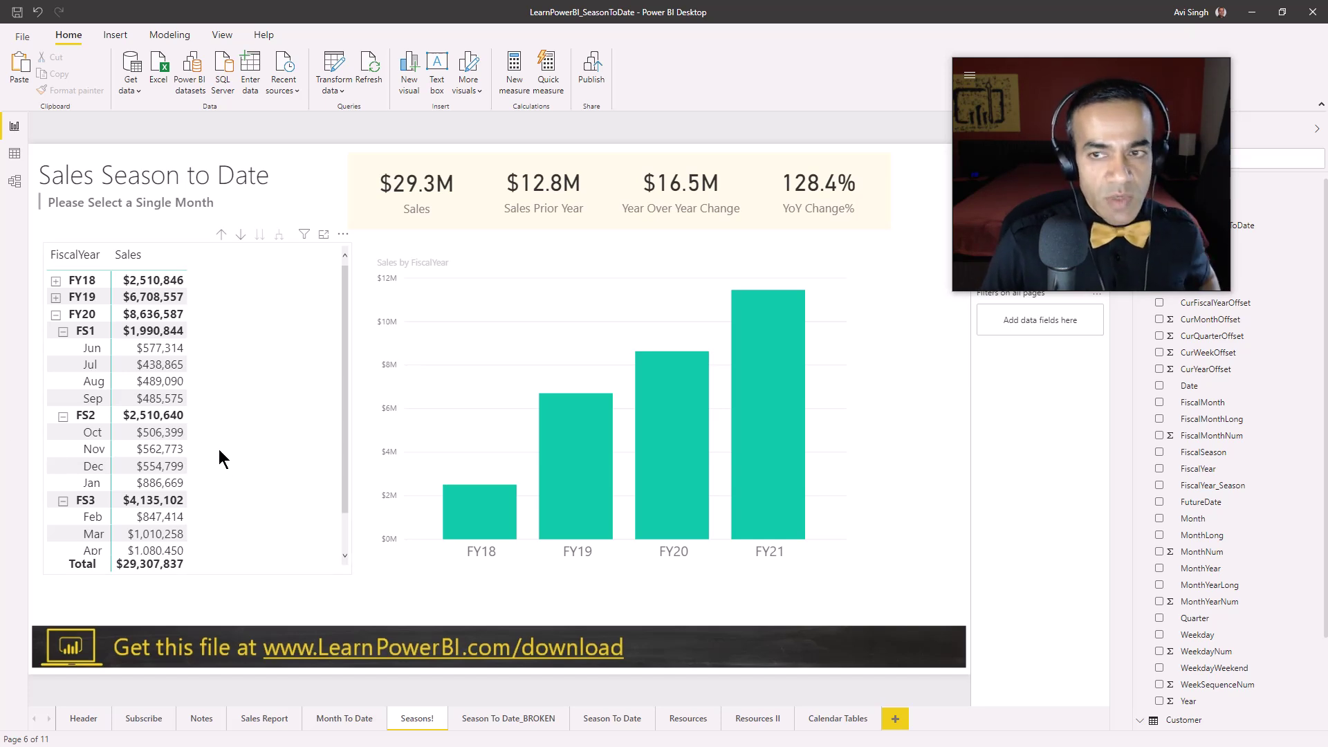
{"action": "left_click", "coordinate": [348, 719]}
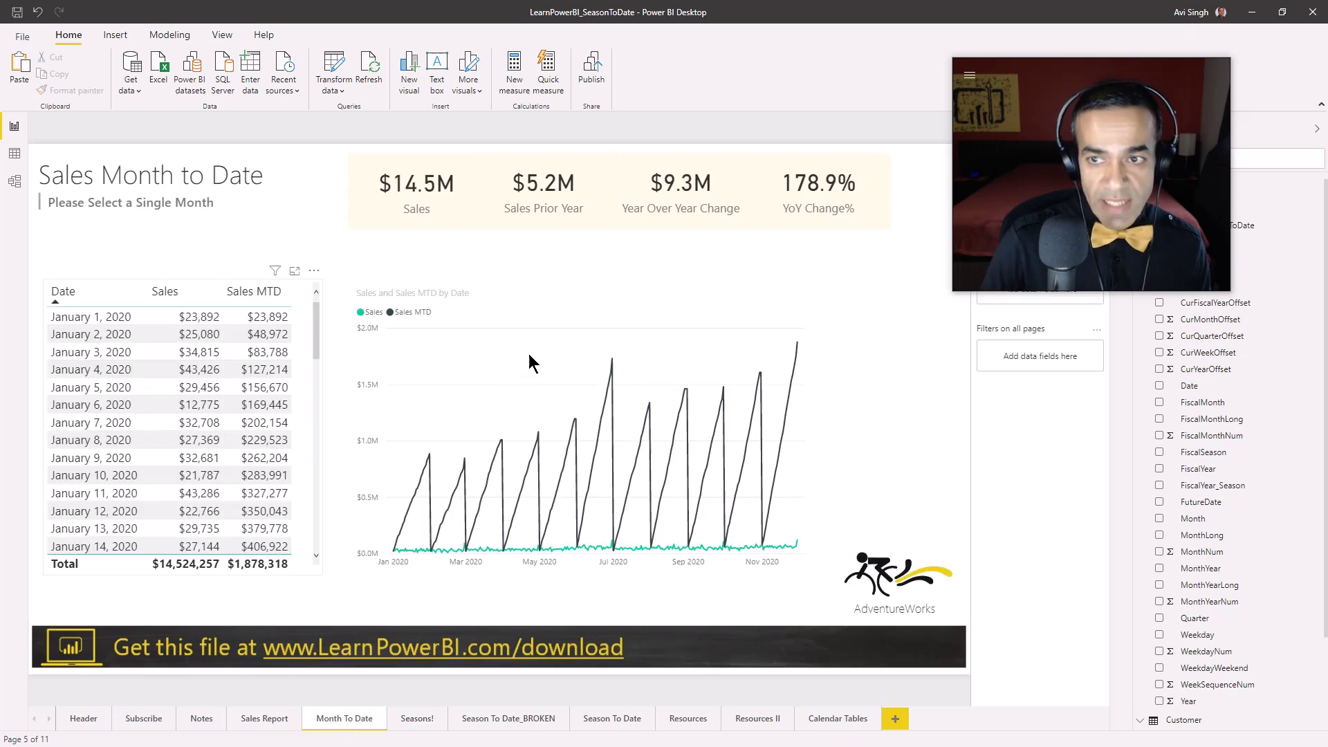
{"action": "left_click", "coordinate": [505, 719]}
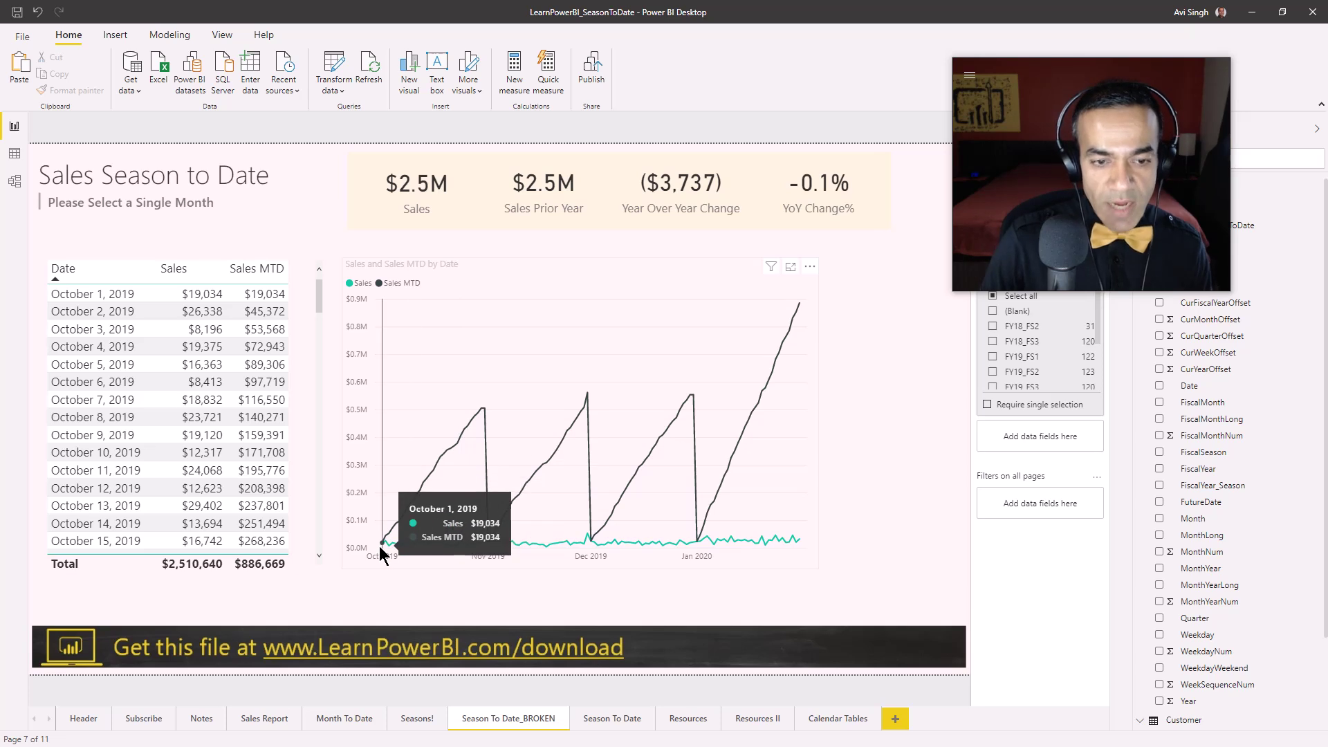
Step: Sketch the expected continuously rising season-to-date line over the Sales and Sales MTD by Date chart, clearing the marks between strokes
{"action": "mouse_move", "coordinate": [381, 550]}
{"action": "left_mouse_down"}
{"action": "mouse_move", "coordinate": [480, 450]}
{"action": "mouse_move", "coordinate": [544, 420]}
{"action": "mouse_move", "coordinate": [795, 198]}
{"action": "left_mouse_up"}
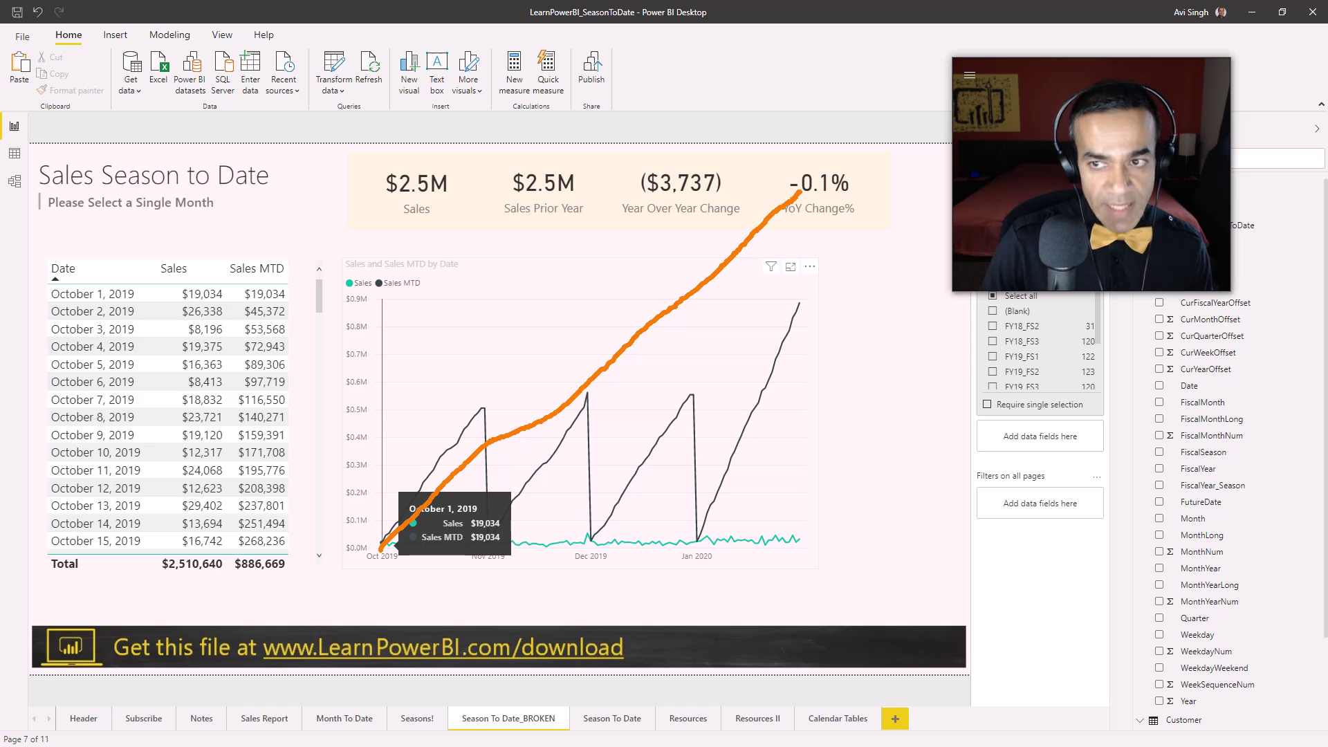
{"action": "key", "text": "e"}
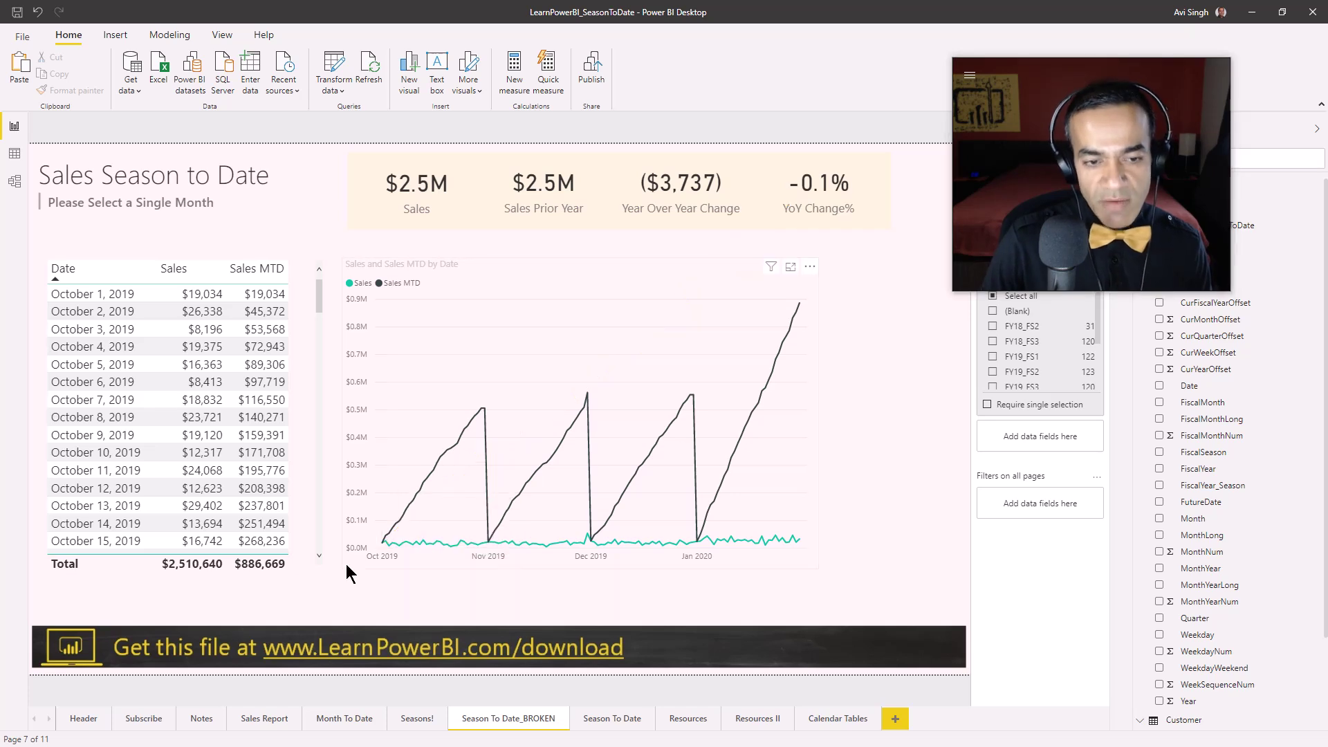
{"action": "mouse_move", "coordinate": [369, 546]}
{"action": "left_mouse_down"}
{"action": "mouse_move", "coordinate": [460, 408]}
{"action": "mouse_move", "coordinate": [489, 537]}
{"action": "mouse_move", "coordinate": [568, 418]}
{"action": "mouse_move", "coordinate": [588, 529]}
{"action": "mouse_move", "coordinate": [686, 406]}
{"action": "mouse_move", "coordinate": [705, 522]}
{"action": "mouse_move", "coordinate": [729, 427]}
{"action": "mouse_move", "coordinate": [790, 332]}
{"action": "mouse_move", "coordinate": [827, 533]}
{"action": "left_mouse_up"}
{"action": "key", "text": "Escape"}
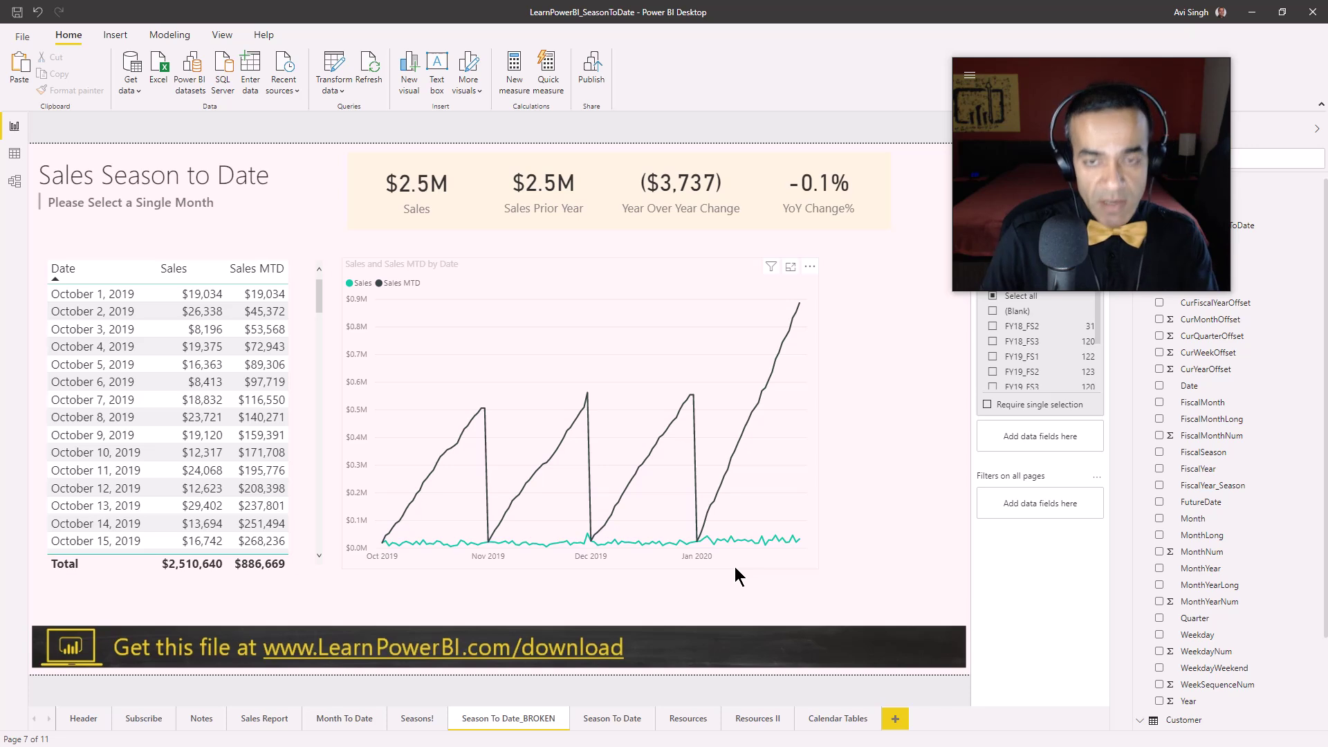
{"action": "left_click_drag", "start_coordinate": [389, 544], "coordinate": [816, 274]}
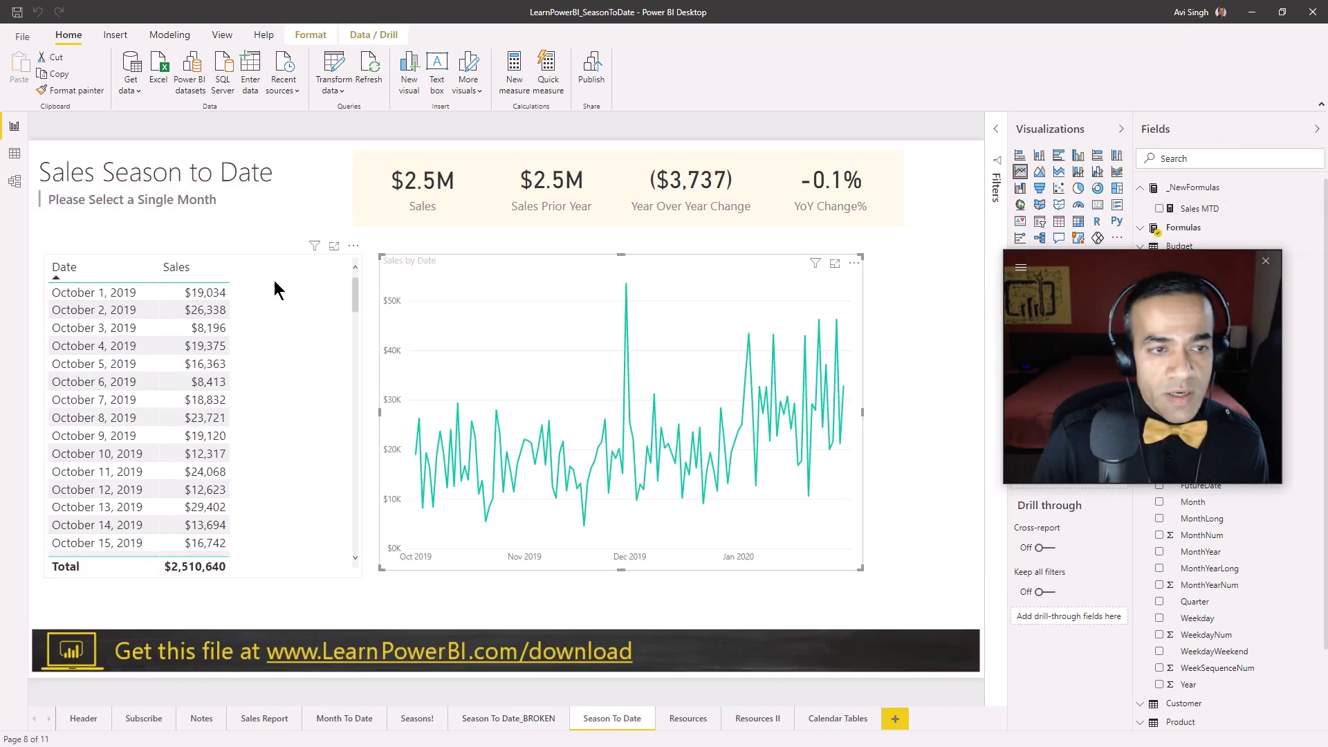
Step: Show the Sales MTD measure's formula and start a new measure in the _NewFormulas table
{"action": "left_click", "coordinate": [262, 299]}
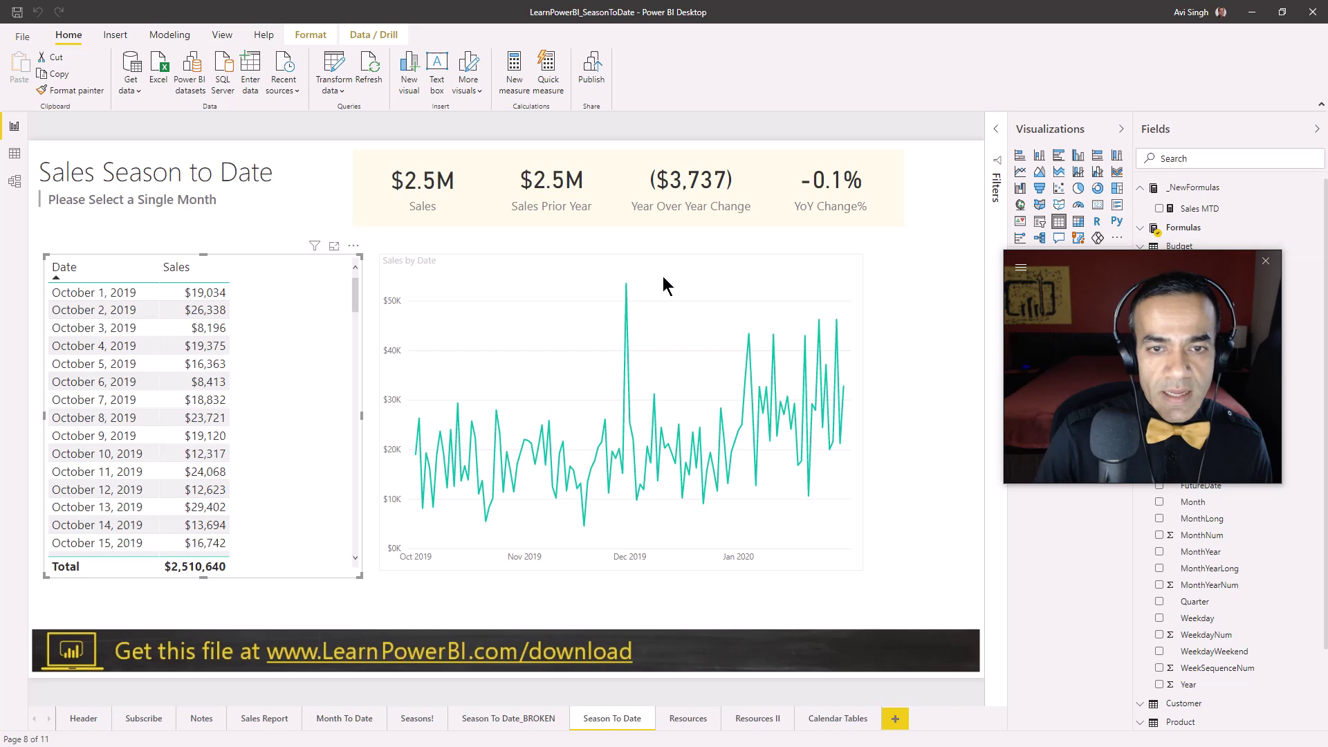
{"action": "left_click", "coordinate": [1204, 211]}
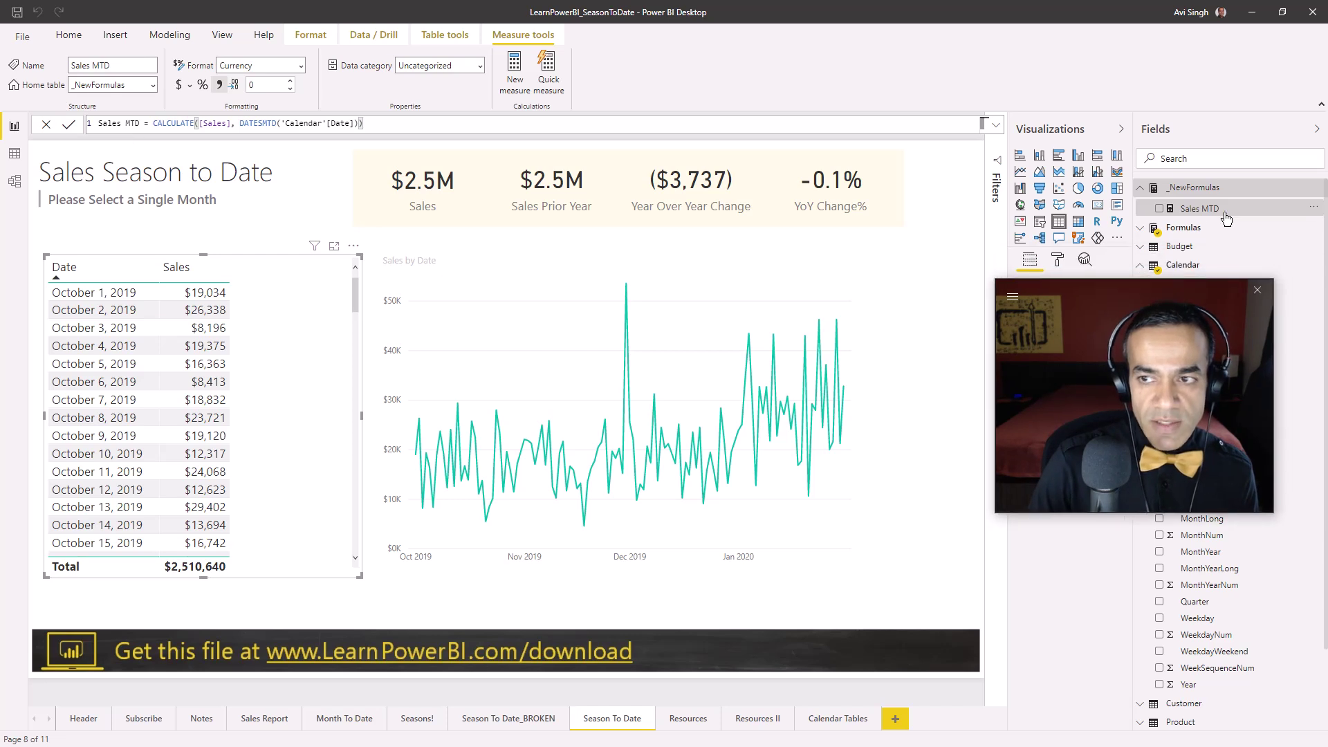
{"action": "left_click", "coordinate": [1314, 187]}
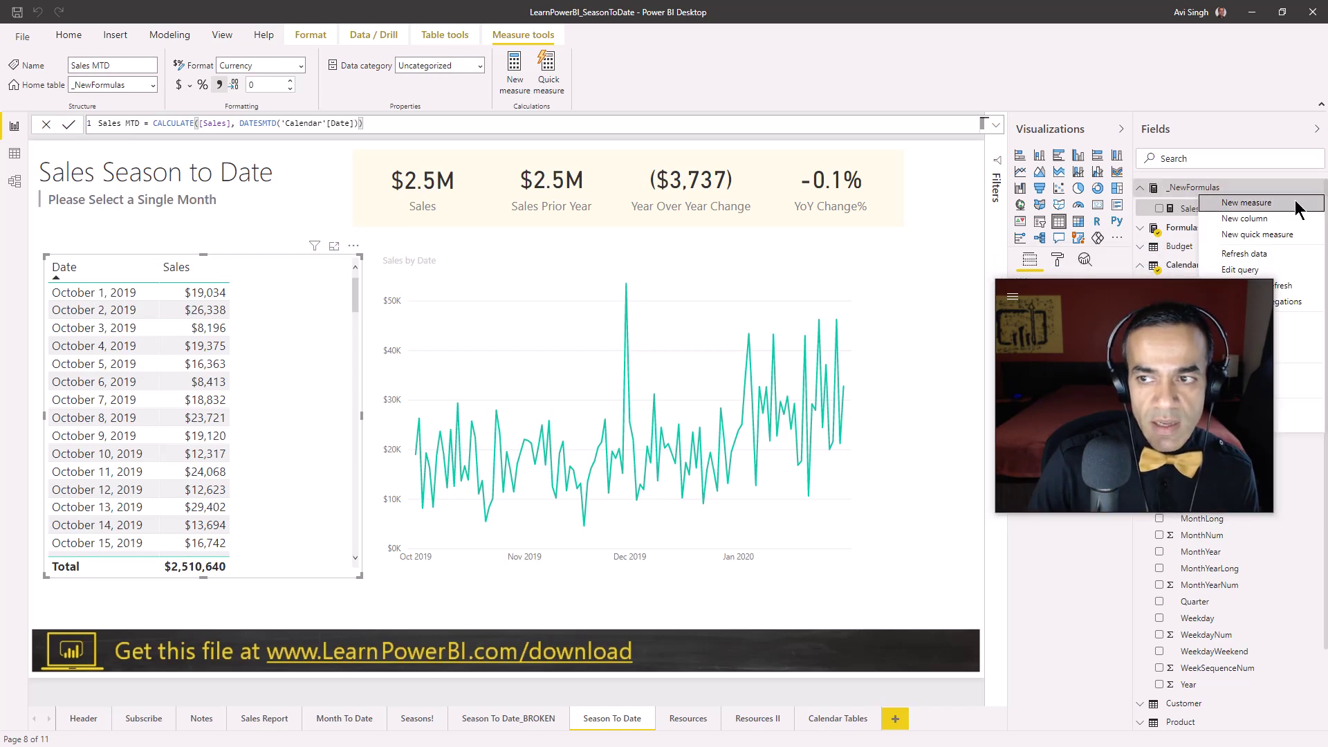
{"action": "left_click", "coordinate": [1298, 208]}
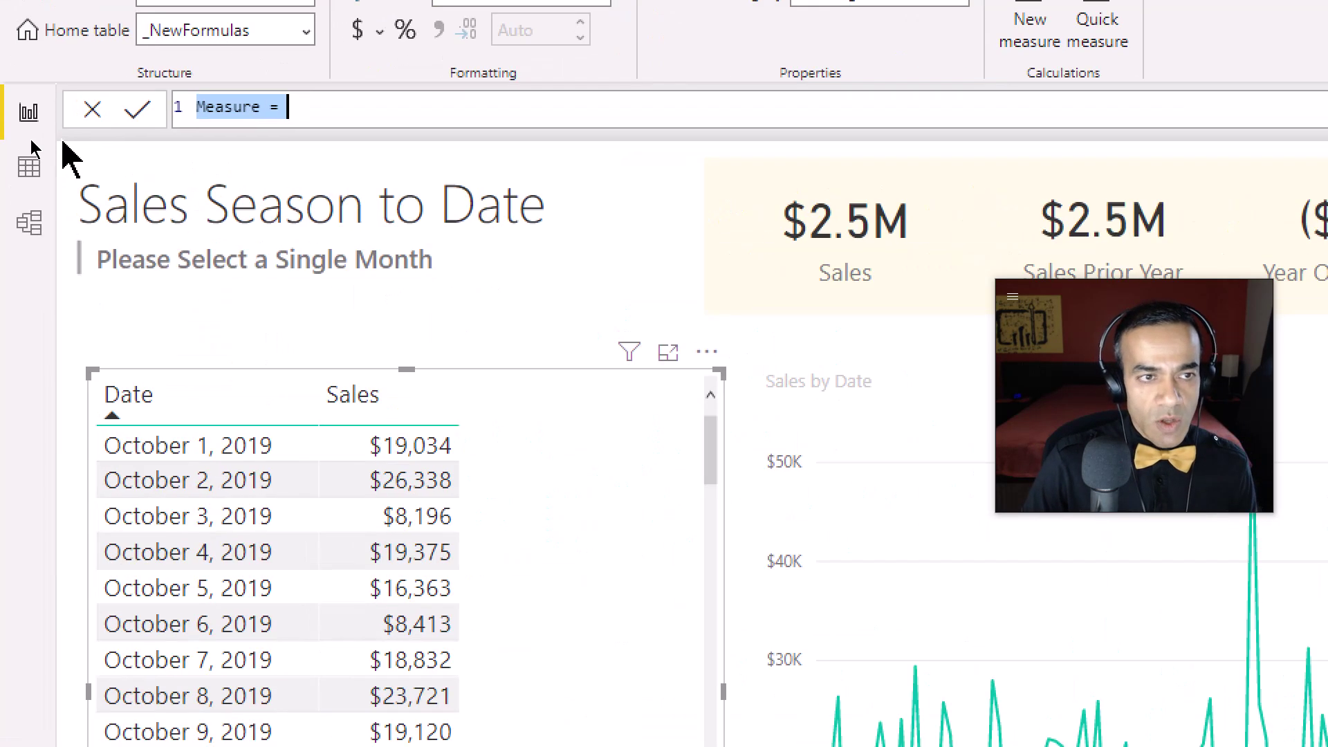
Step: Name the new measure Sales_Season_to_Date, leaving its formula empty after the equals sign
{"action": "type", "text": "Sas"}
{"action": "key", "text": "BackSpace"}
{"action": "key", "text": "BackSpace"}
{"action": "type", "text": "ales "}
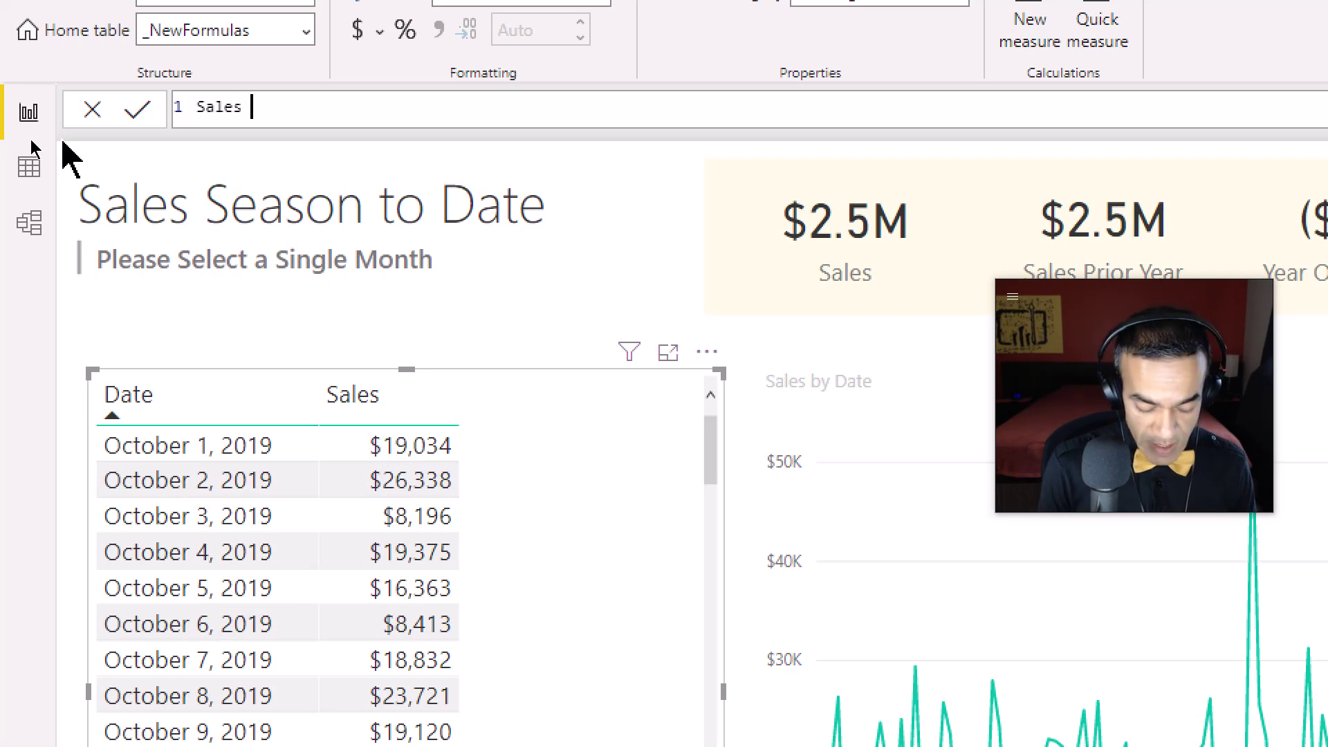
{"action": "type", "text": "_Season "}
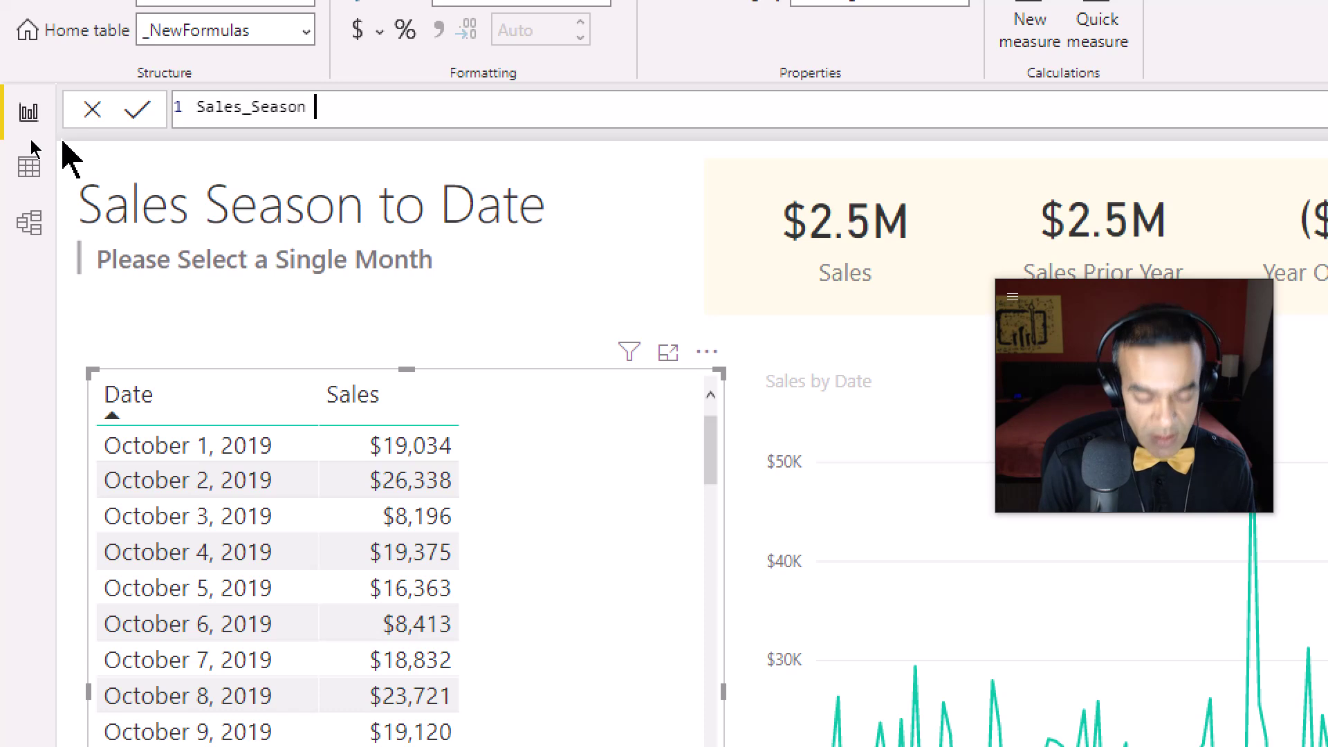
{"action": "type", "text": "To"}
{"action": "key", "text": "BackSpace"}
{"action": "key", "text": "BackSpace"}
{"action": "key", "text": "BackSpace"}
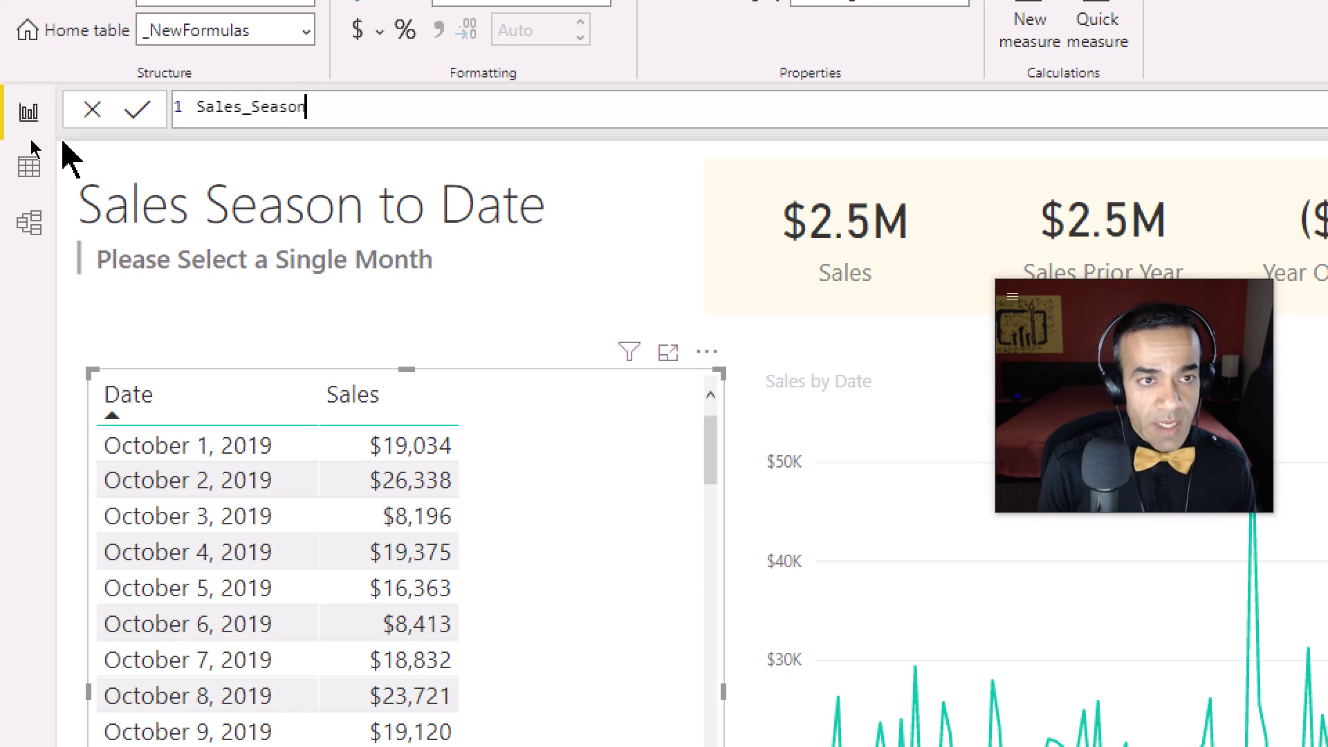
{"action": "type", "text": "_to_Date"}
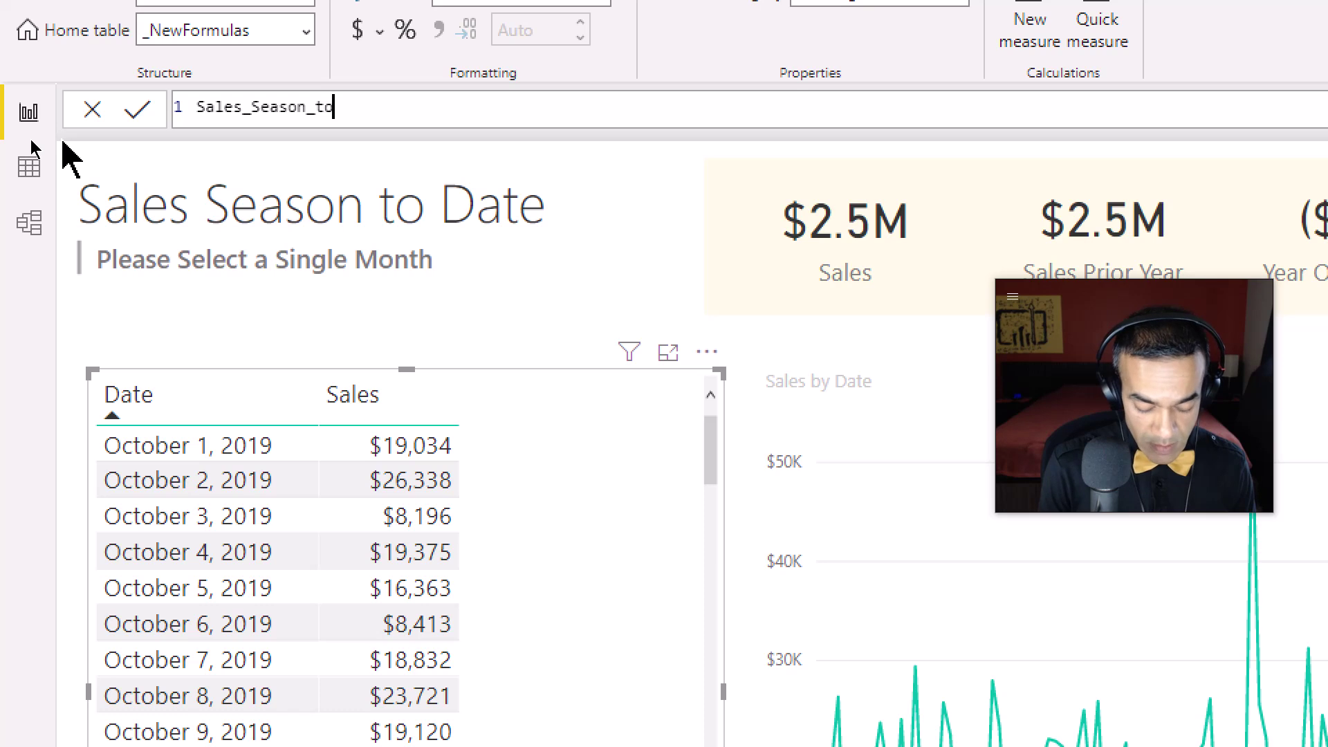
{"action": "type", "text": " ="}
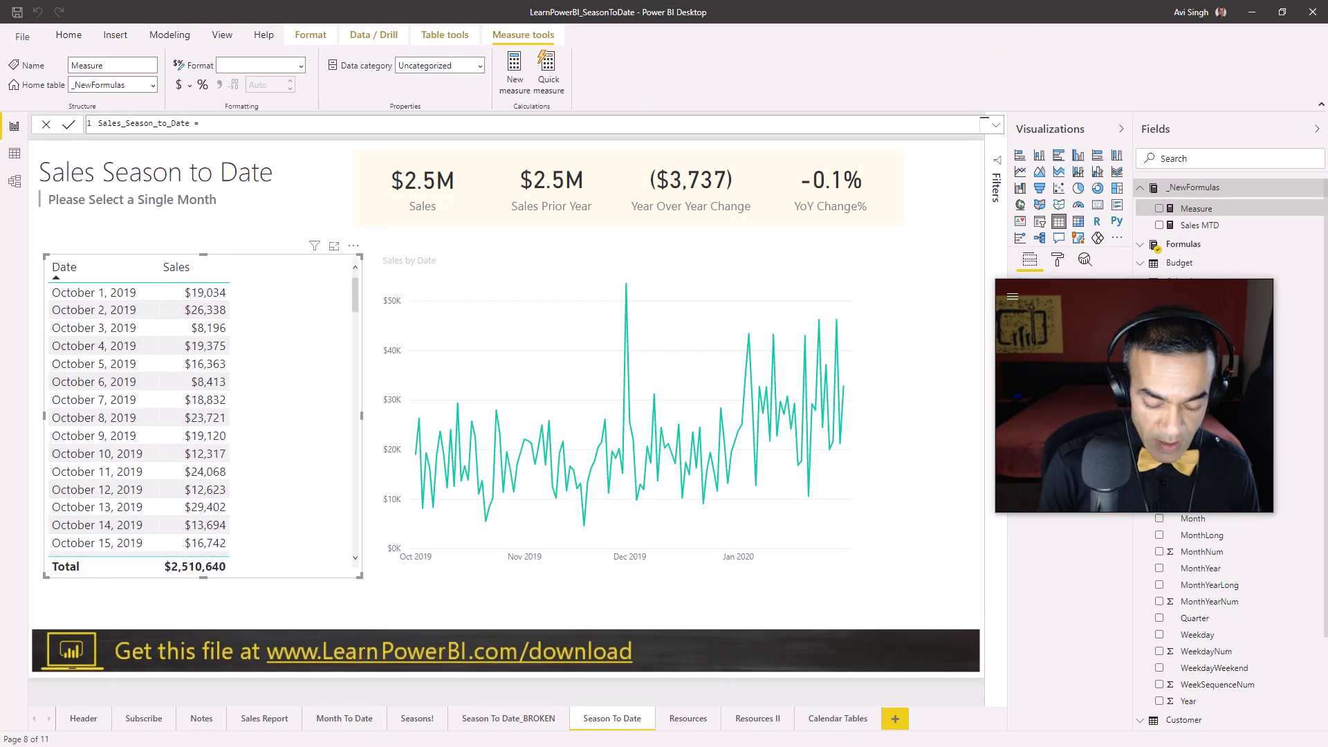
{"action": "left_click", "coordinate": [265, 369]}
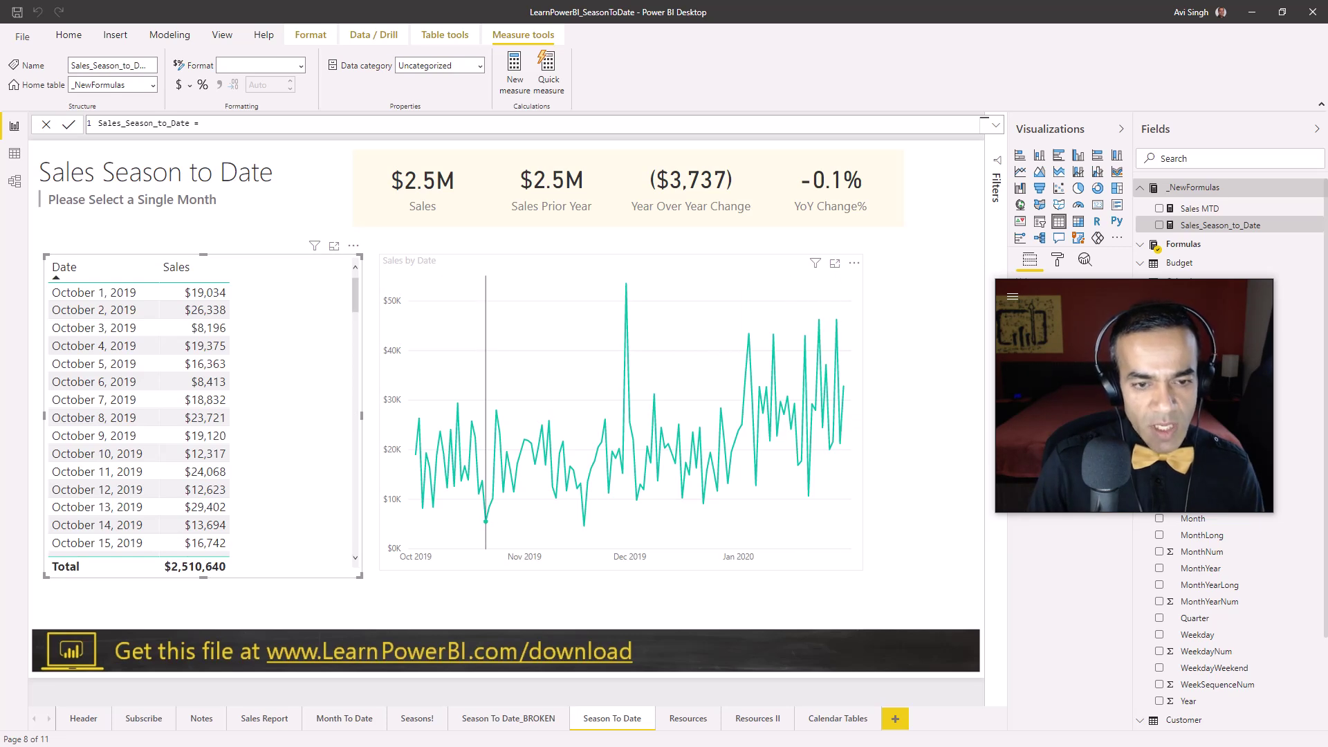
Step: Sketch a rising line over the Sales by Date chart, box October 1, 2019 in the table, mark its Sales value and clear the marks
{"action": "mouse_move", "coordinate": [405, 495]}
{"action": "left_mouse_down"}
{"action": "mouse_move", "coordinate": [458, 480]}
{"action": "mouse_move", "coordinate": [838, 223]}
{"action": "left_mouse_up"}
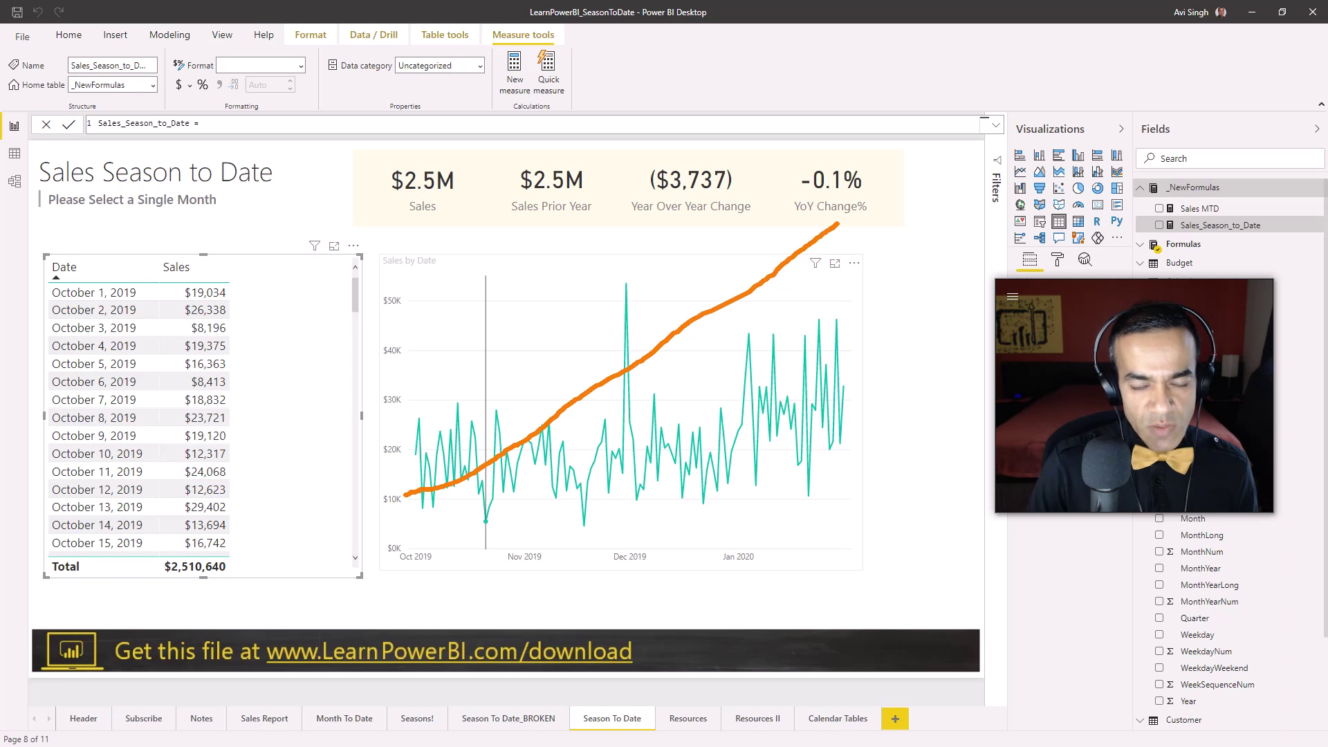
{"action": "key", "text": "Escape"}
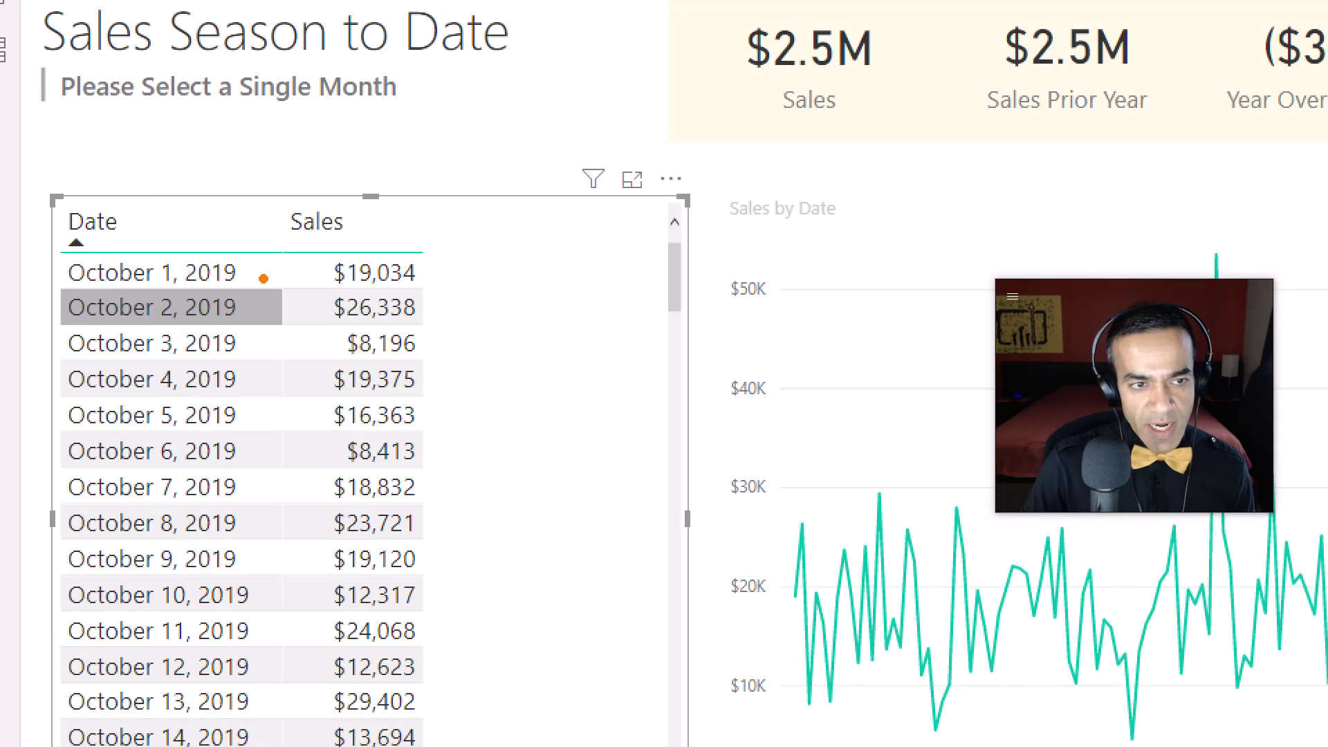
{"action": "mouse_move", "coordinate": [47, 251]}
{"action": "left_mouse_down"}
{"action": "mouse_move", "coordinate": [113, 279]}
{"action": "mouse_move", "coordinate": [256, 300]}
{"action": "left_mouse_up"}
{"action": "left_click_drag", "start_coordinate": [333, 270], "coordinate": [501, 271]}
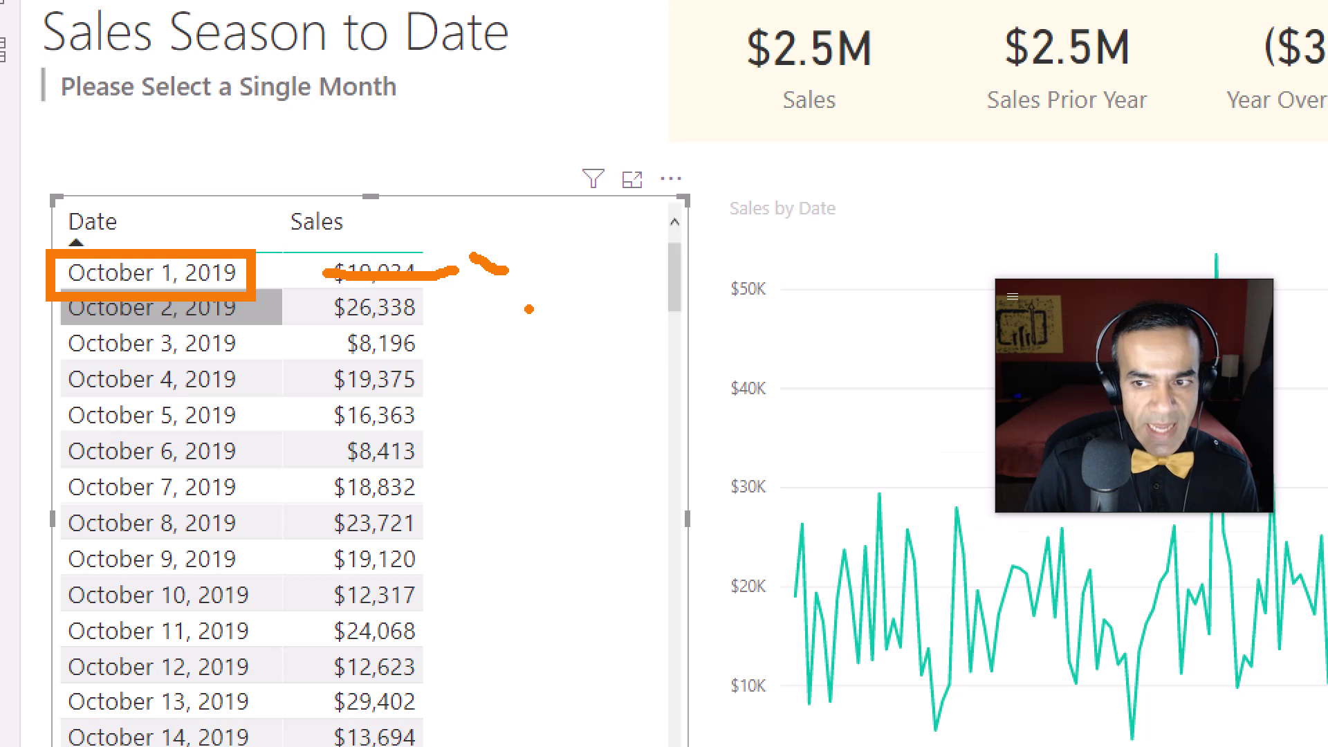
{"action": "key", "text": "Escape"}
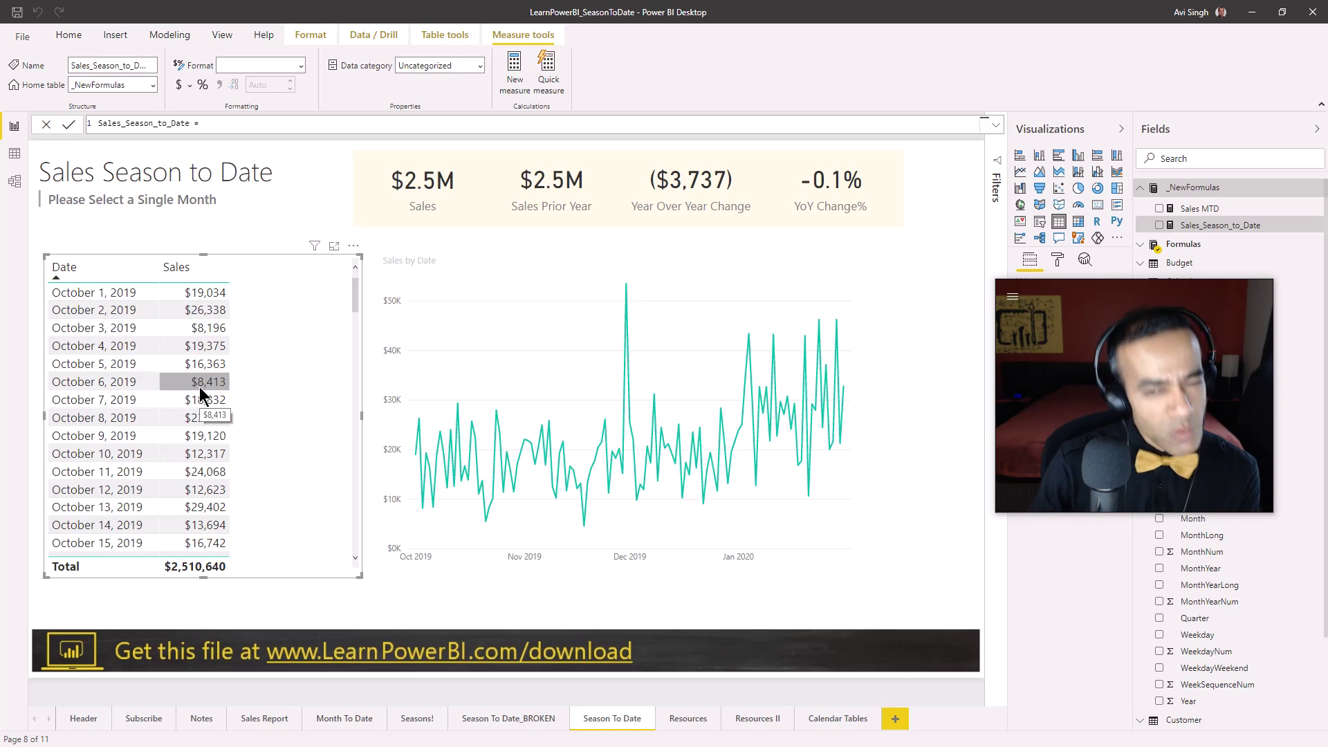
Step: Mark the chart's final date with an upward arrow and an early October Sales value in the table, clearing each mark
{"action": "left_click_drag", "start_coordinate": [842, 390], "coordinate": [843, 552]}
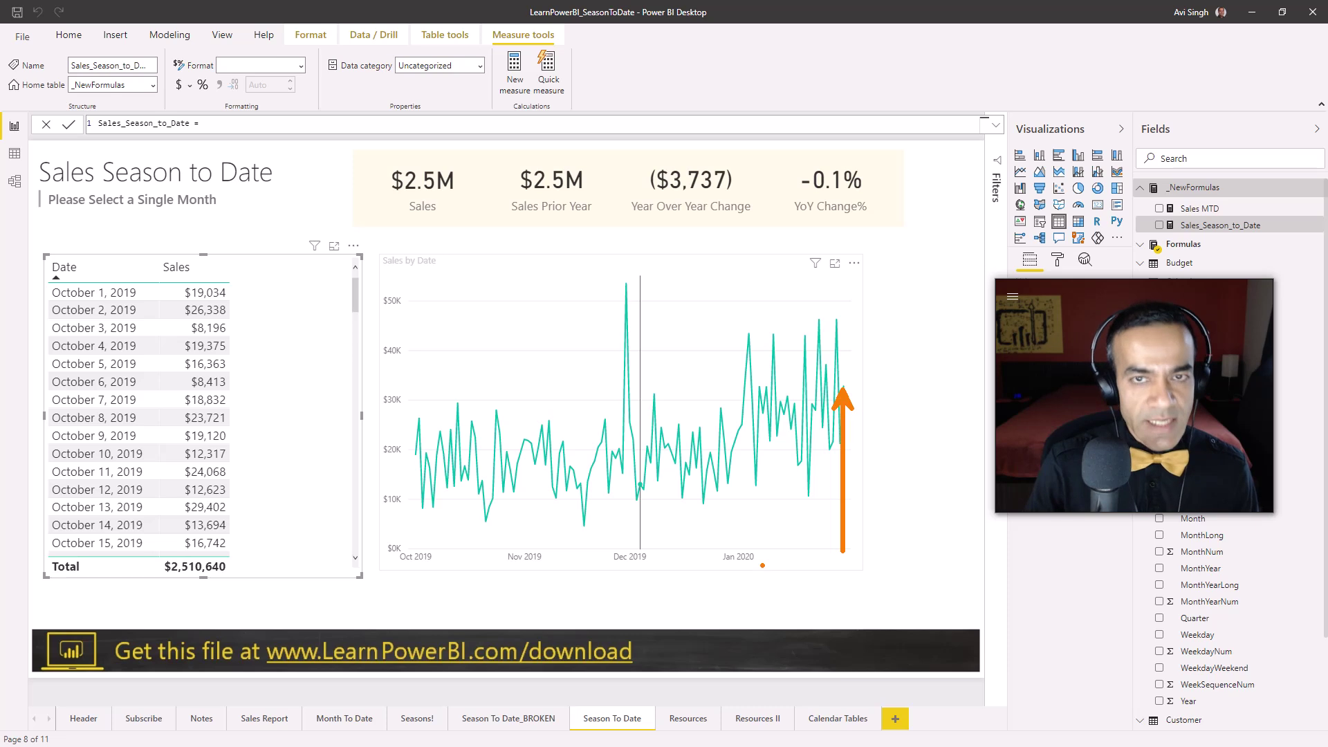
{"action": "right_click", "coordinate": [762, 566]}
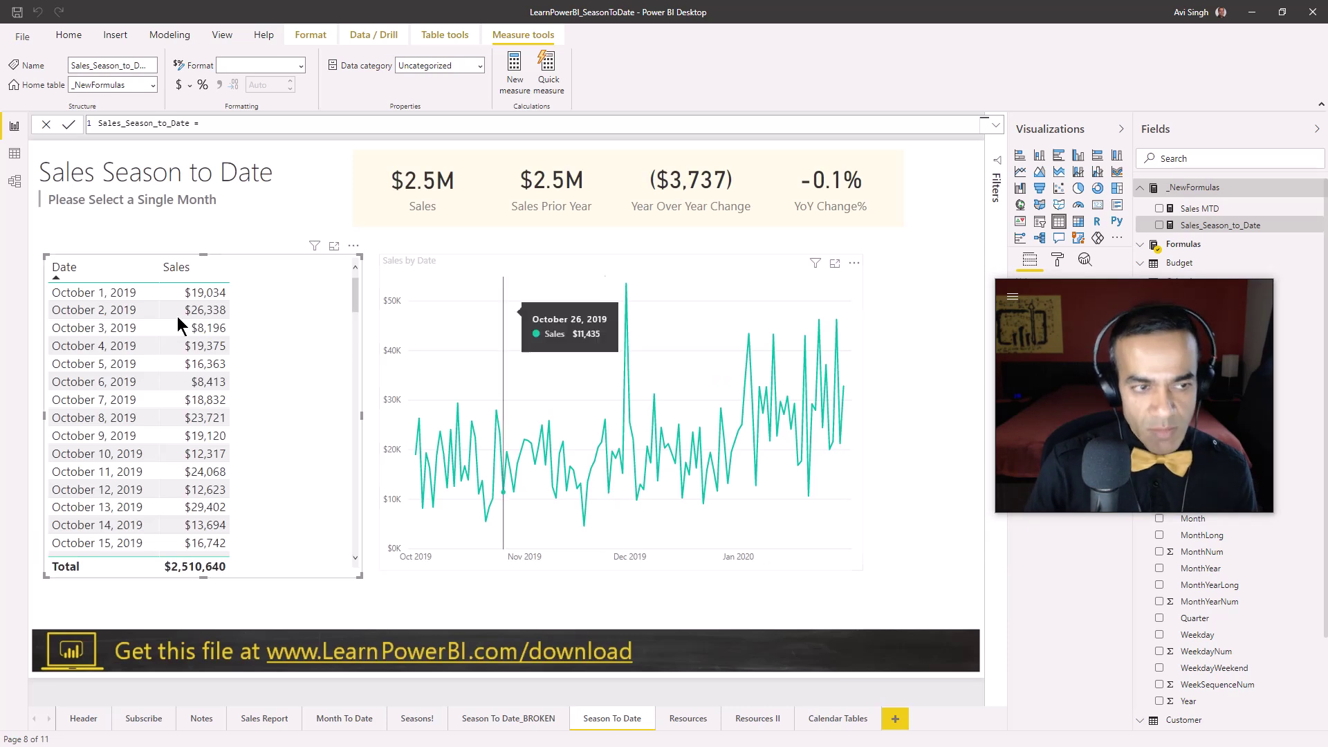
{"action": "key", "text": "ctrl+2"}
{"action": "left_click_drag", "start_coordinate": [171, 348], "coordinate": [255, 349]}
{"action": "key", "text": "Escape"}
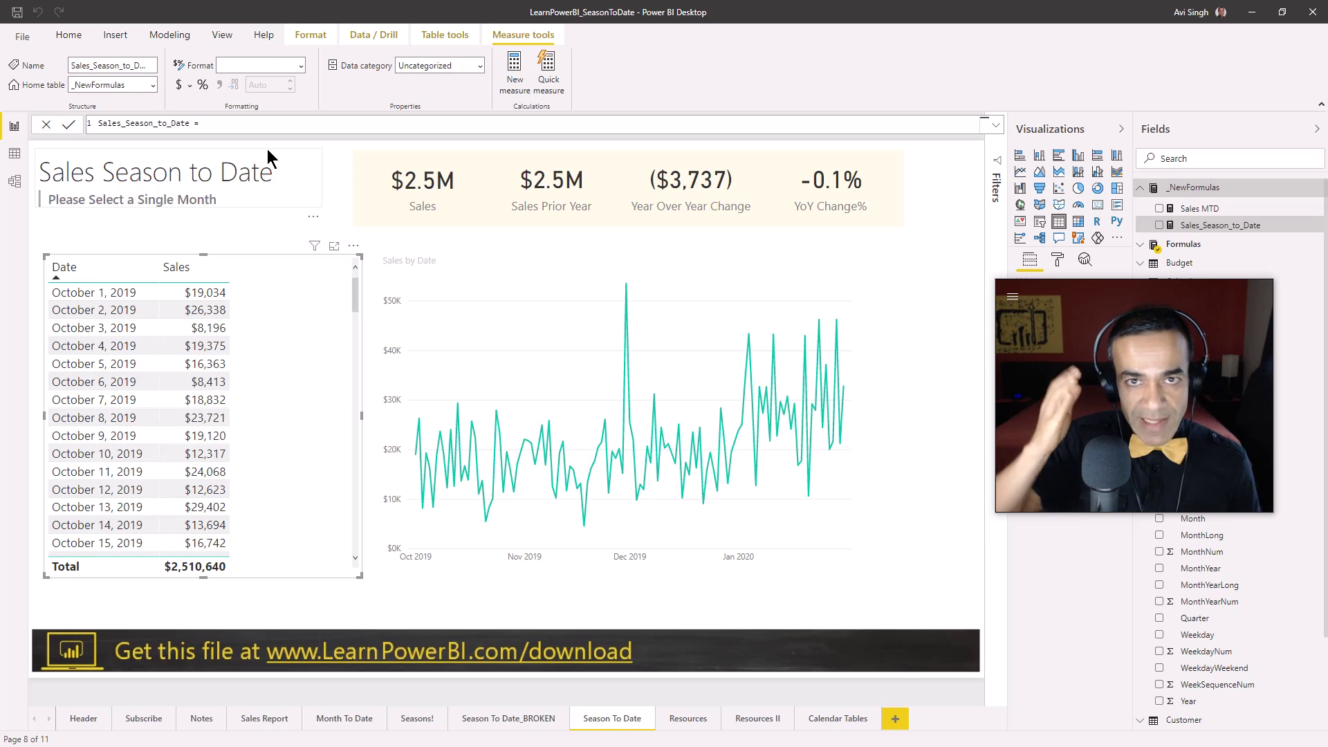
Step: Define the variable vMaxDate as MAX('Calendar'[Date]) in the Sales_Season_to_Date formula and start a second line
{"action": "type", "text": "VA"}
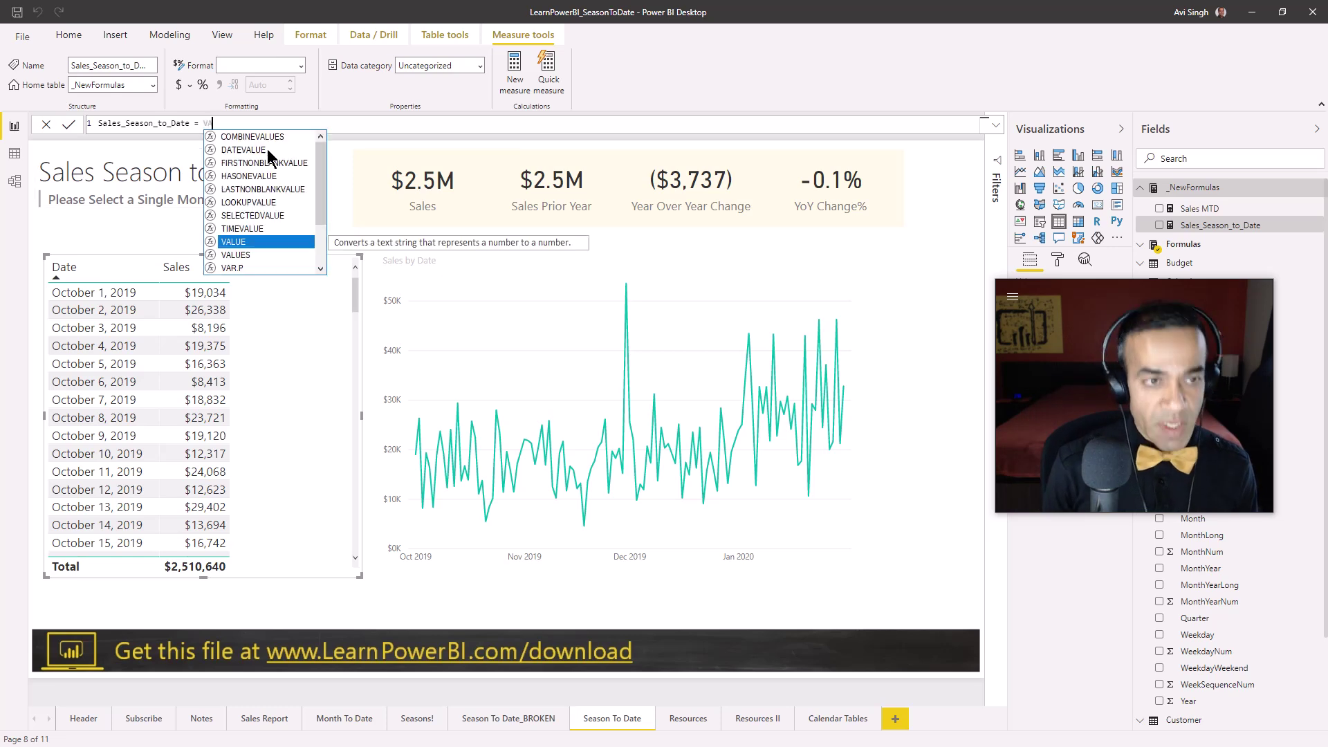
{"action": "type", "text": "R"}
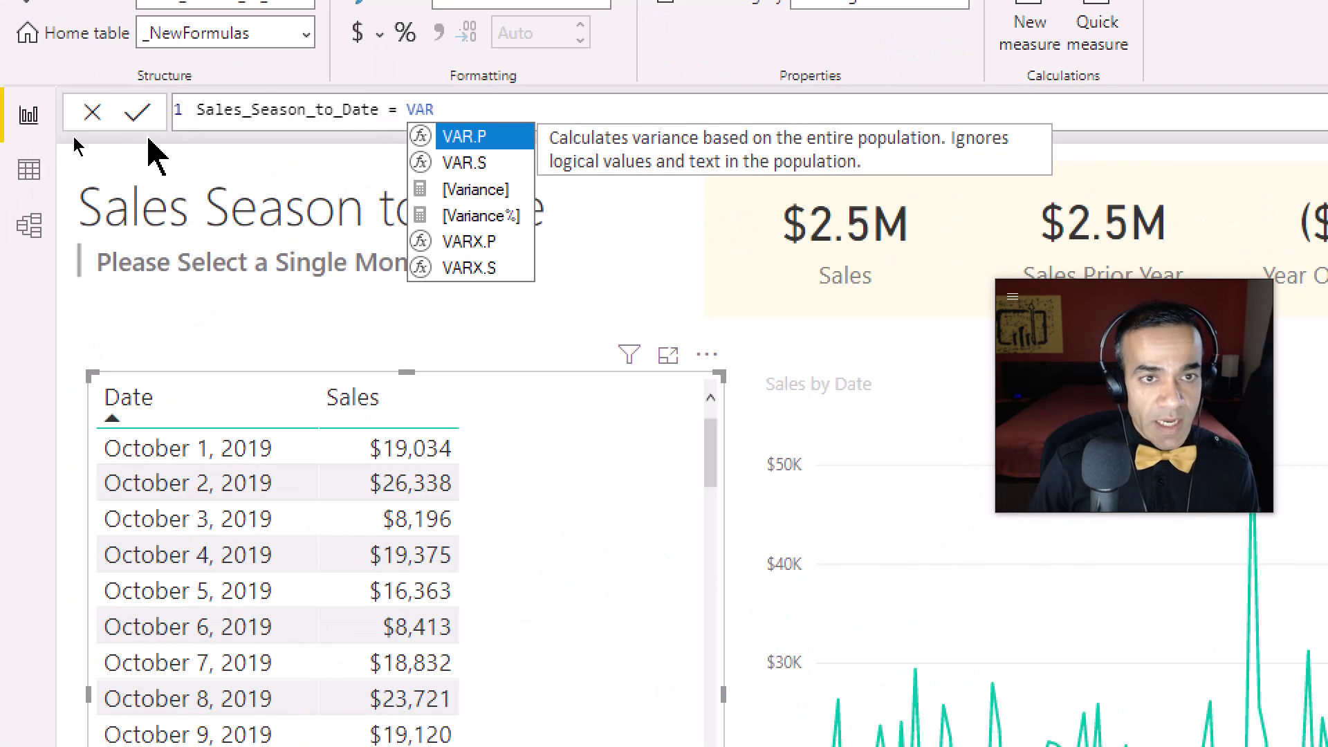
{"action": "type", "text": " vMaxDate"}
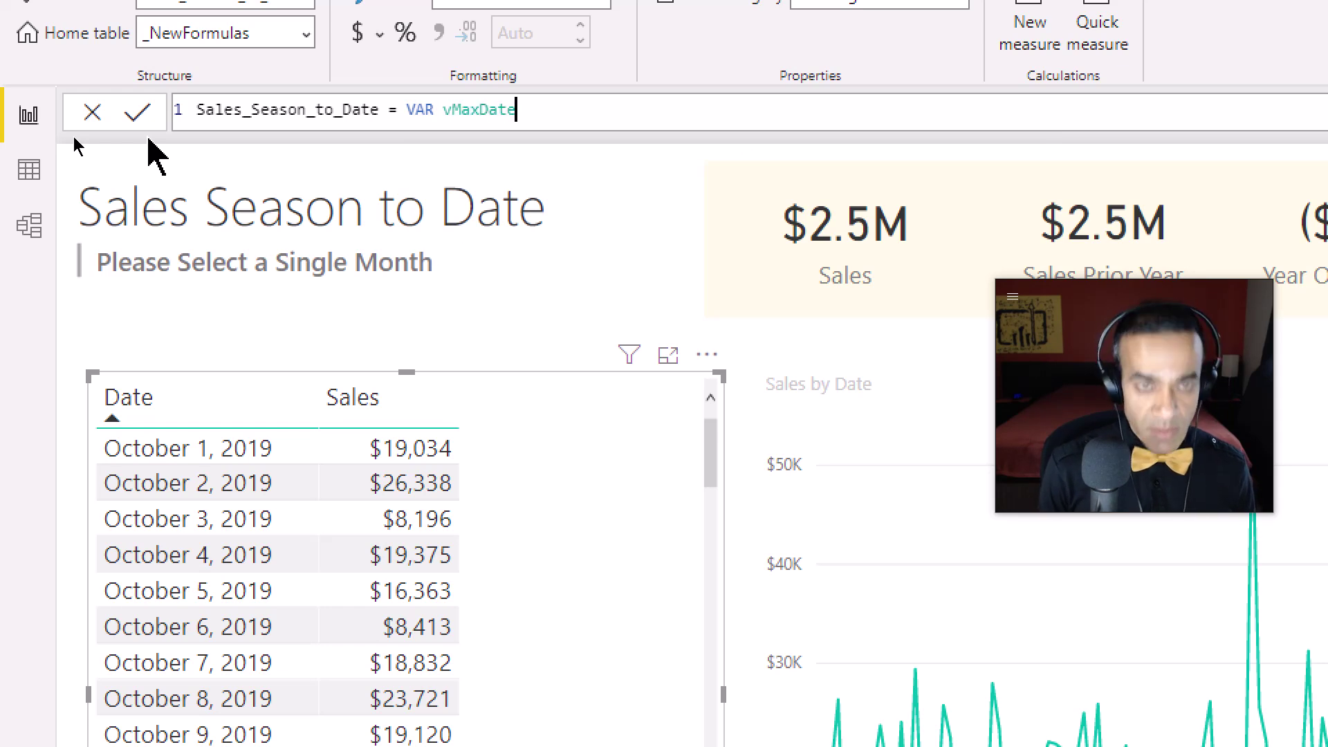
{"action": "type", "text": " = "}
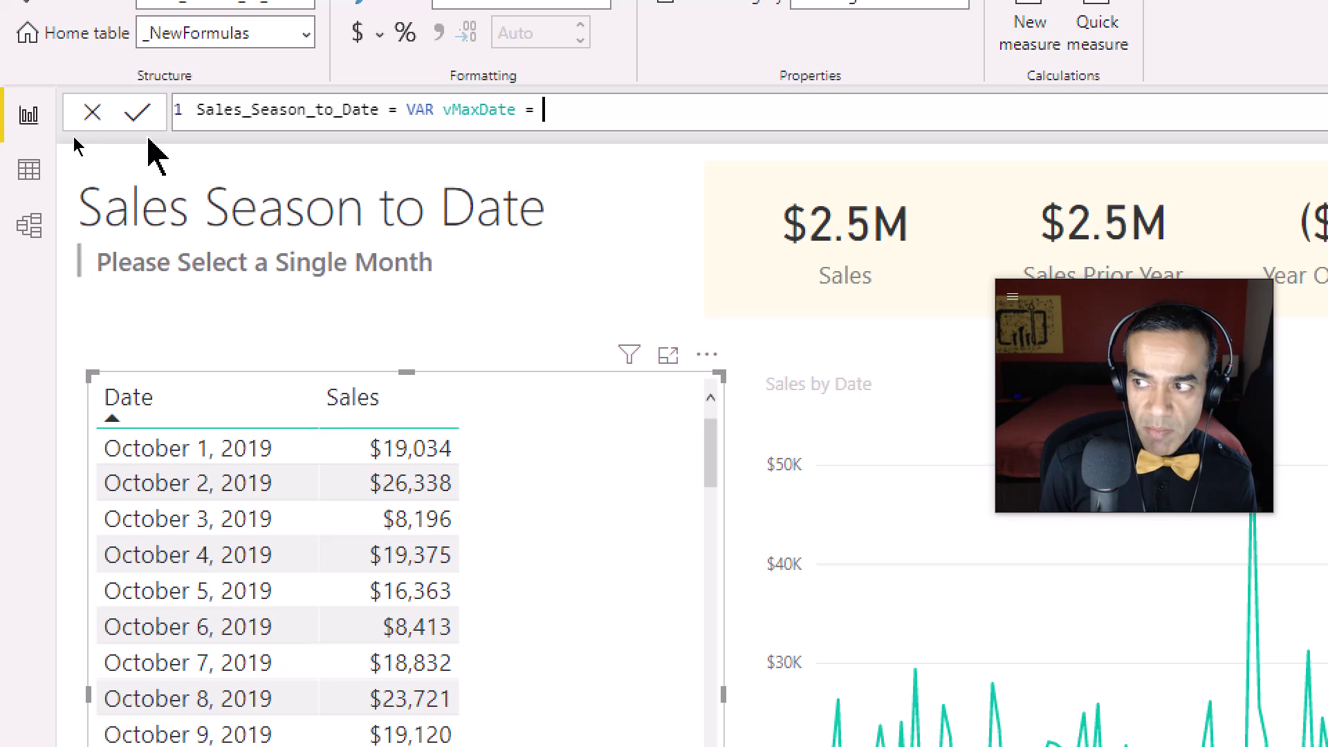
{"action": "type", "text": "MAX"}
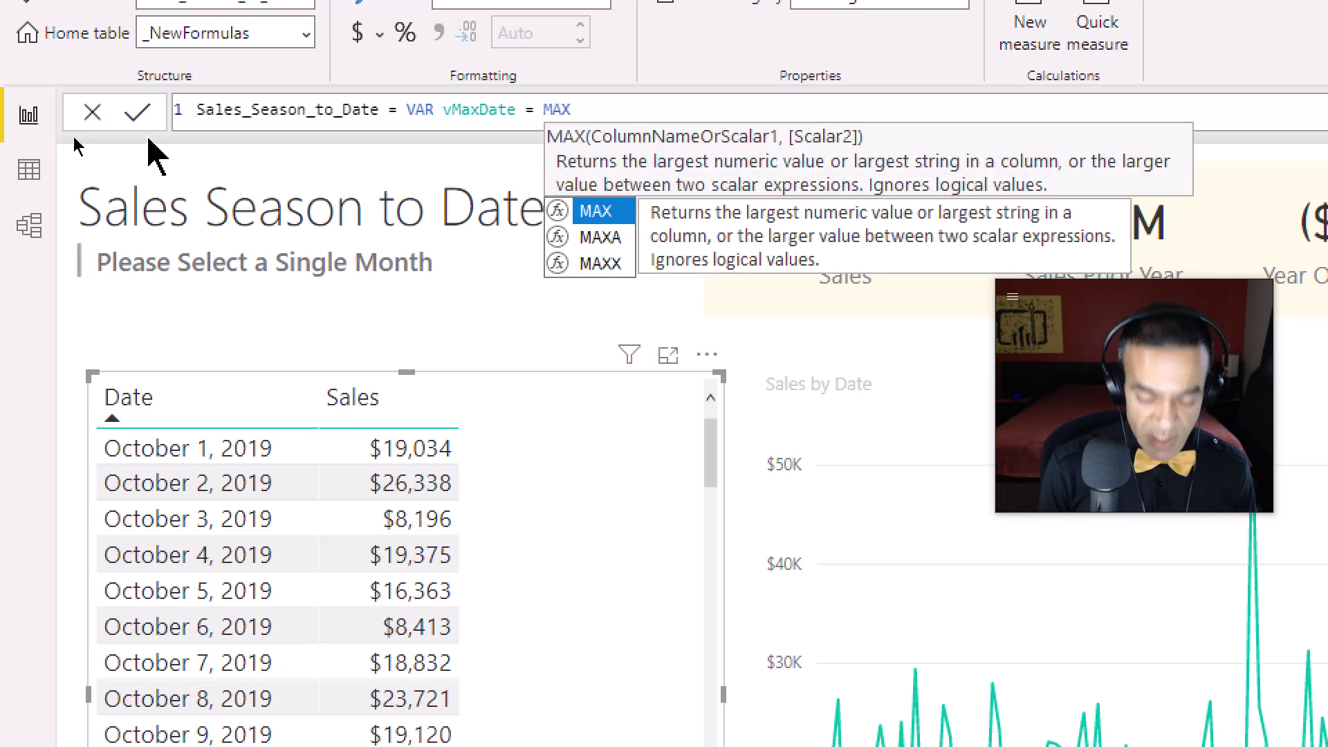
{"action": "type", "text": "(Calend"}
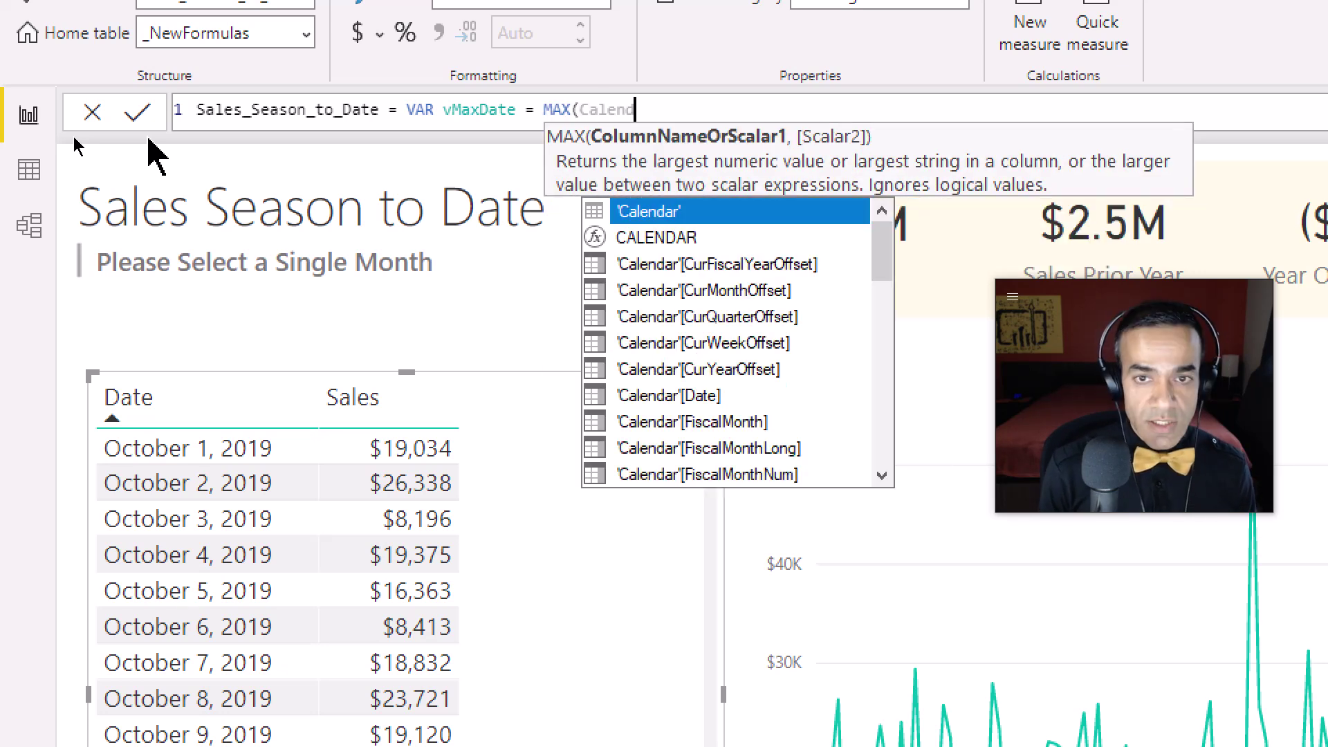
{"action": "key", "text": "Down"}
{"action": "key", "text": "Down"}
{"action": "key", "text": "Down"}
{"action": "key", "text": "Down"}
{"action": "key", "text": "Down"}
{"action": "key", "text": "Down"}
{"action": "key", "text": "Down"}
{"action": "key", "text": "Tab"}
{"action": "type", "text": ")"}
{"action": "key", "text": "shift+Return"}
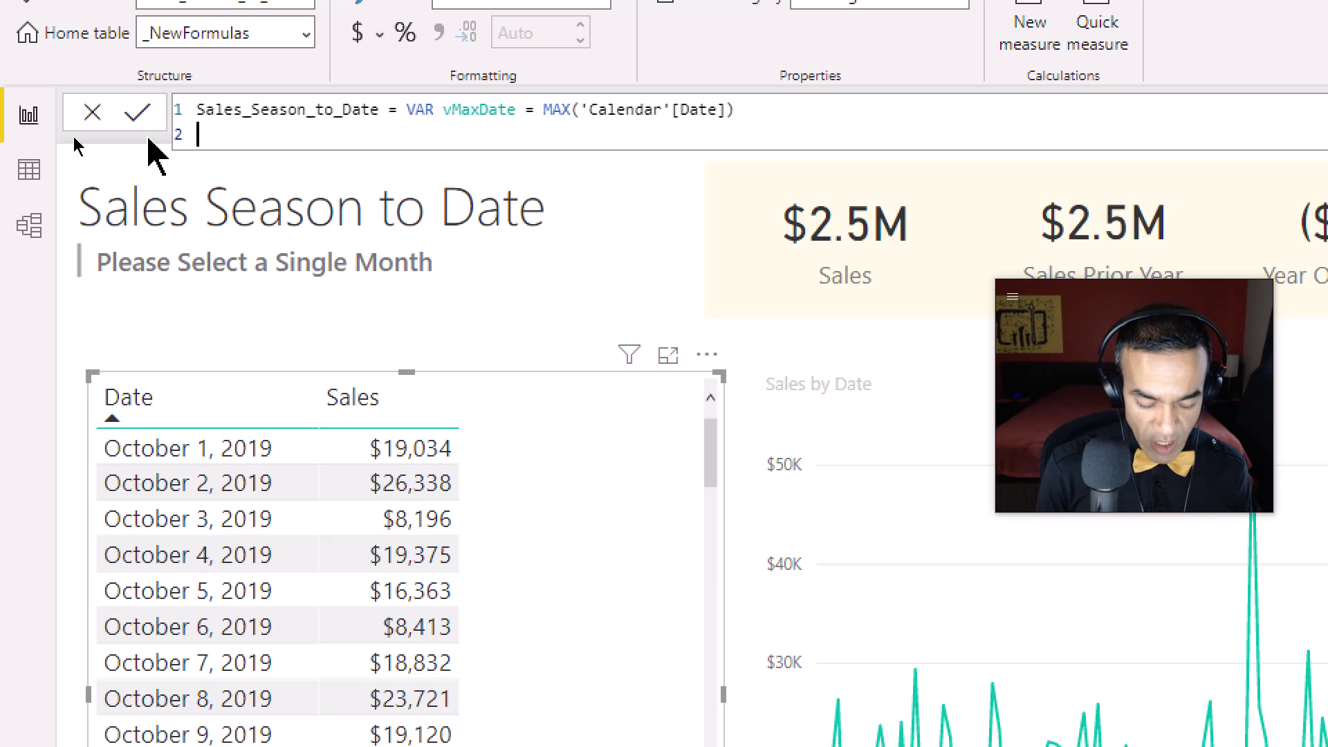
Step: Begin the measure's second line with RETURN CALCULATE([Sales], and clear the marks drawn over the table
{"action": "type", "text": "RETURN "}
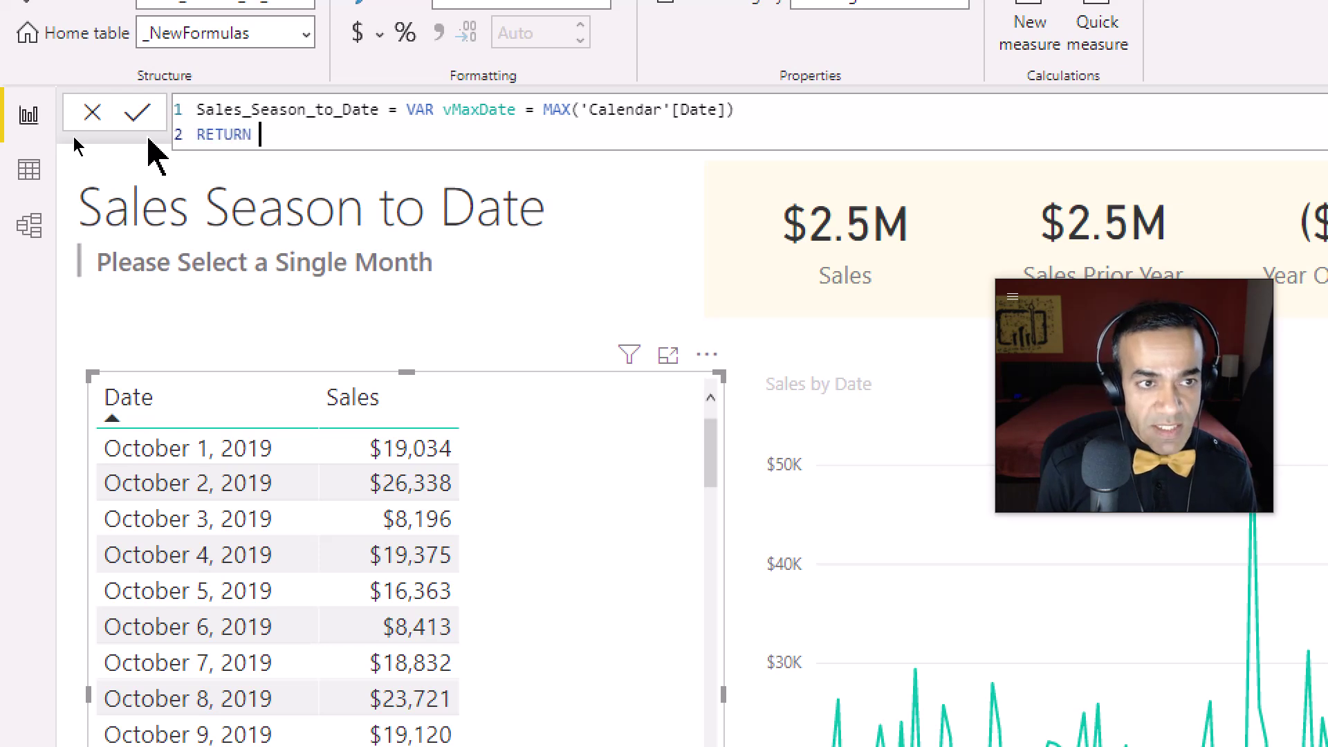
{"action": "type", "text": "CAL"}
{"action": "key", "text": "Tab"}
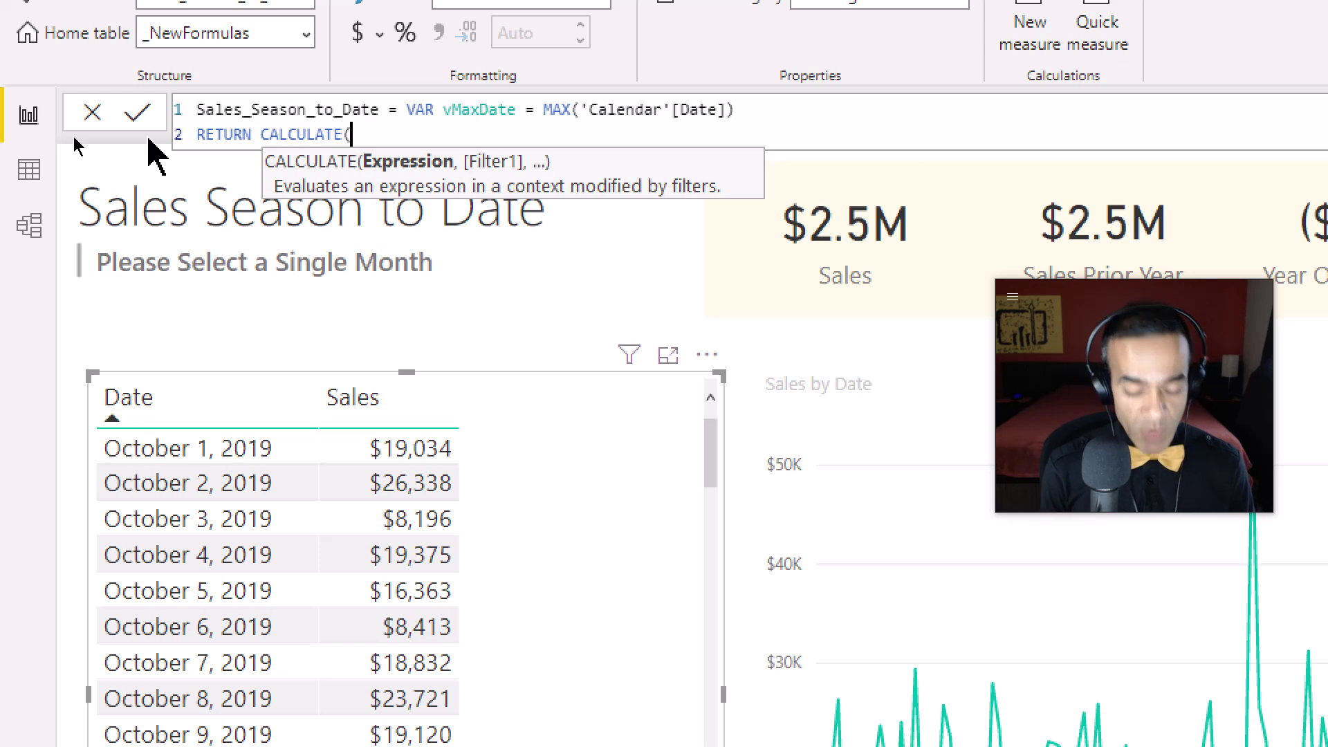
{"action": "type", "text": "[Sales"}
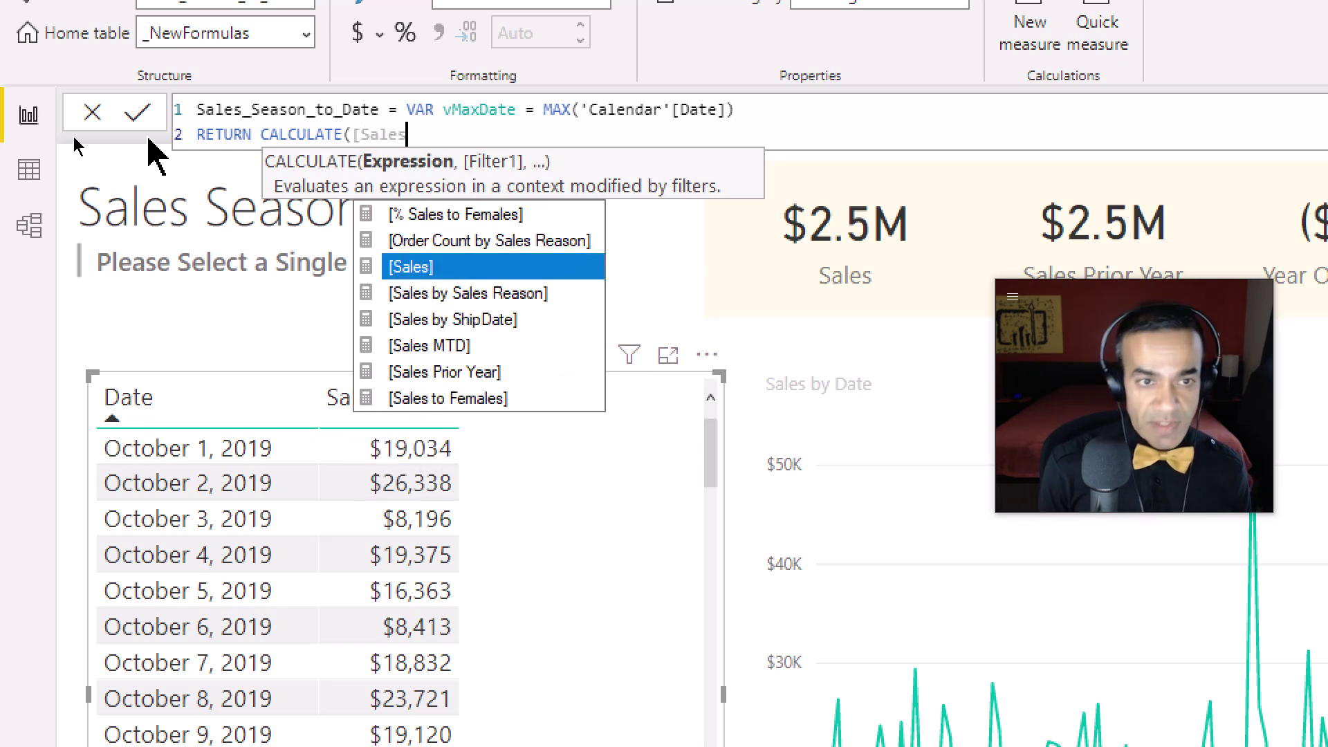
{"action": "key", "text": "Tab"}
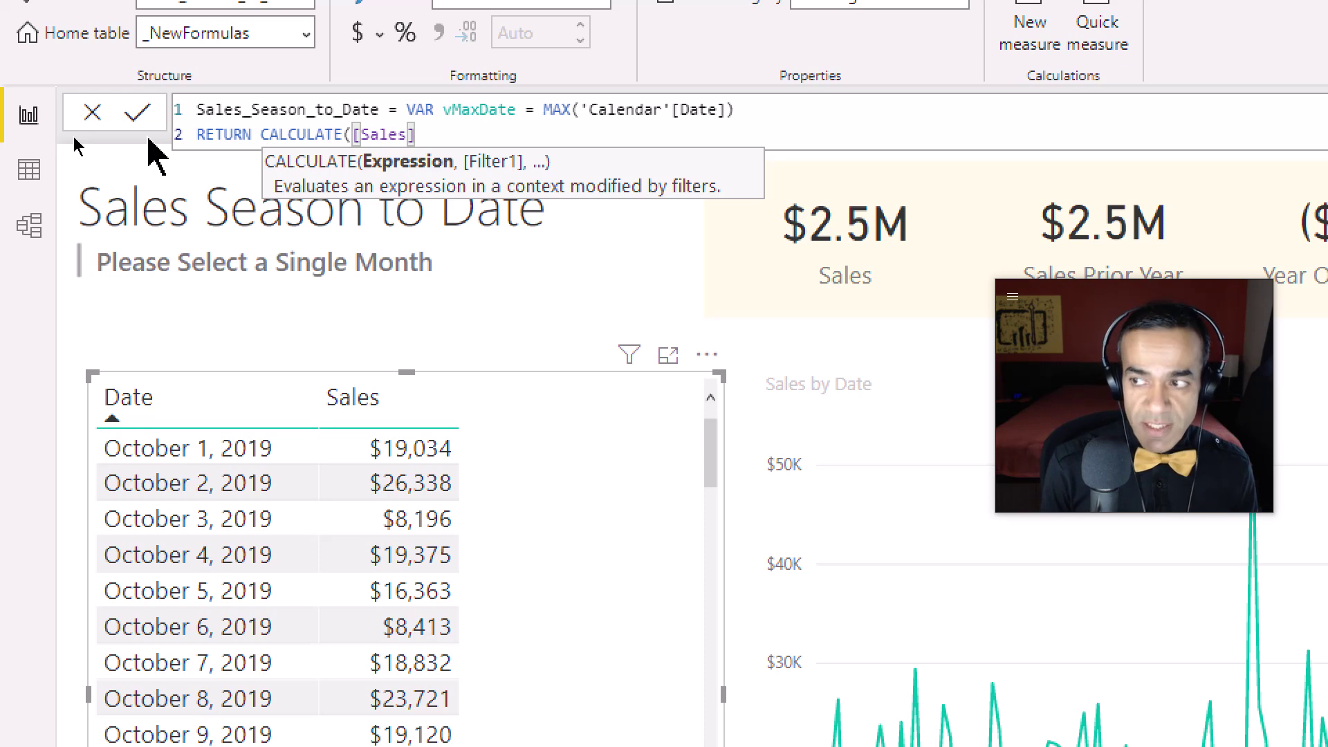
{"action": "type", "text": ","}
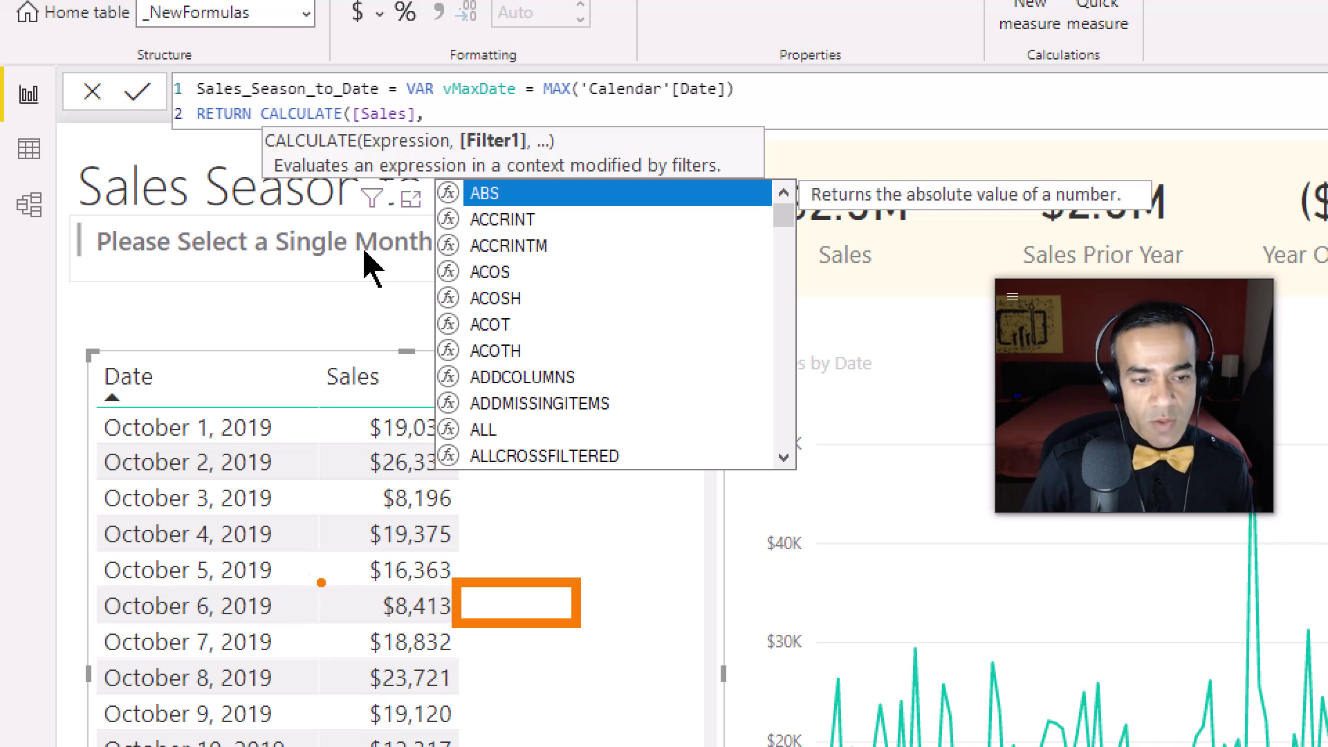
{"action": "key", "text": "Escape"}
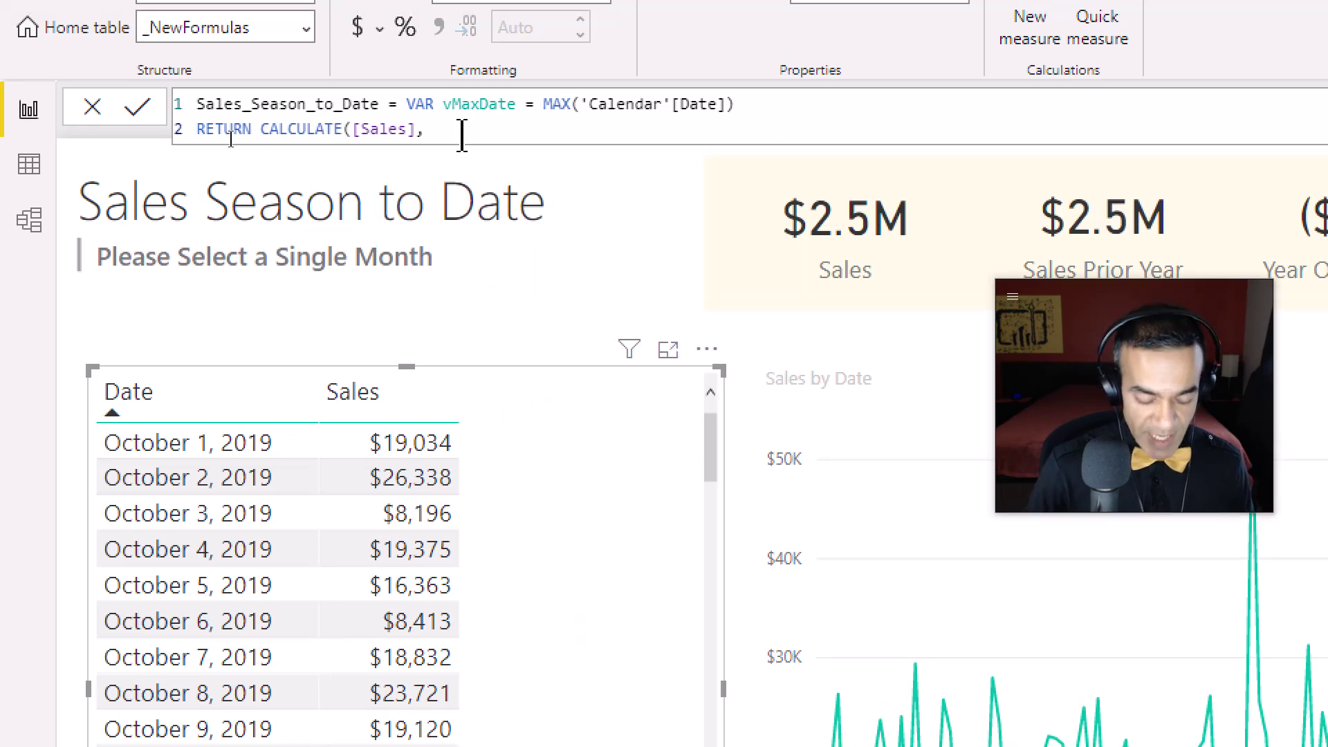
Step: Add ALL('Calendar') as the first filter argument of the CALCULATE expression
{"action": "type", "text": "A"}
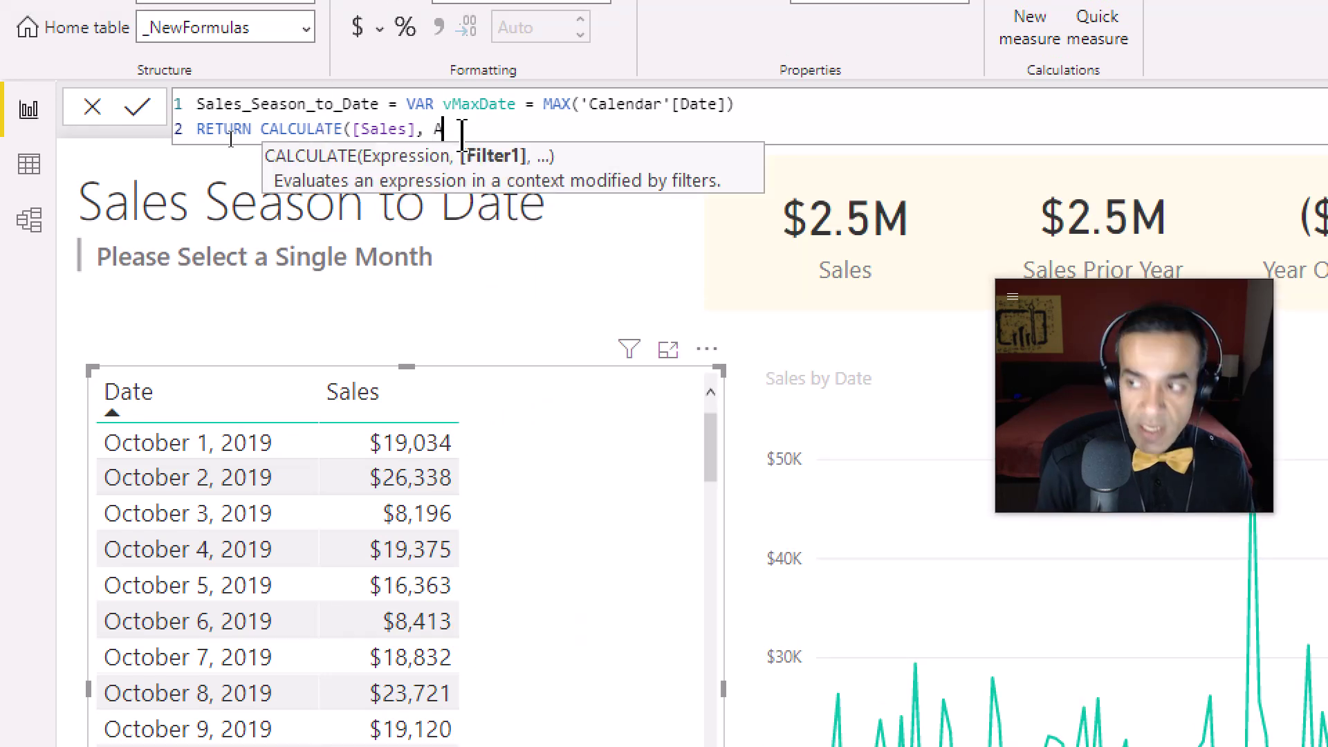
{"action": "type", "text": "LL('Calendar'"}
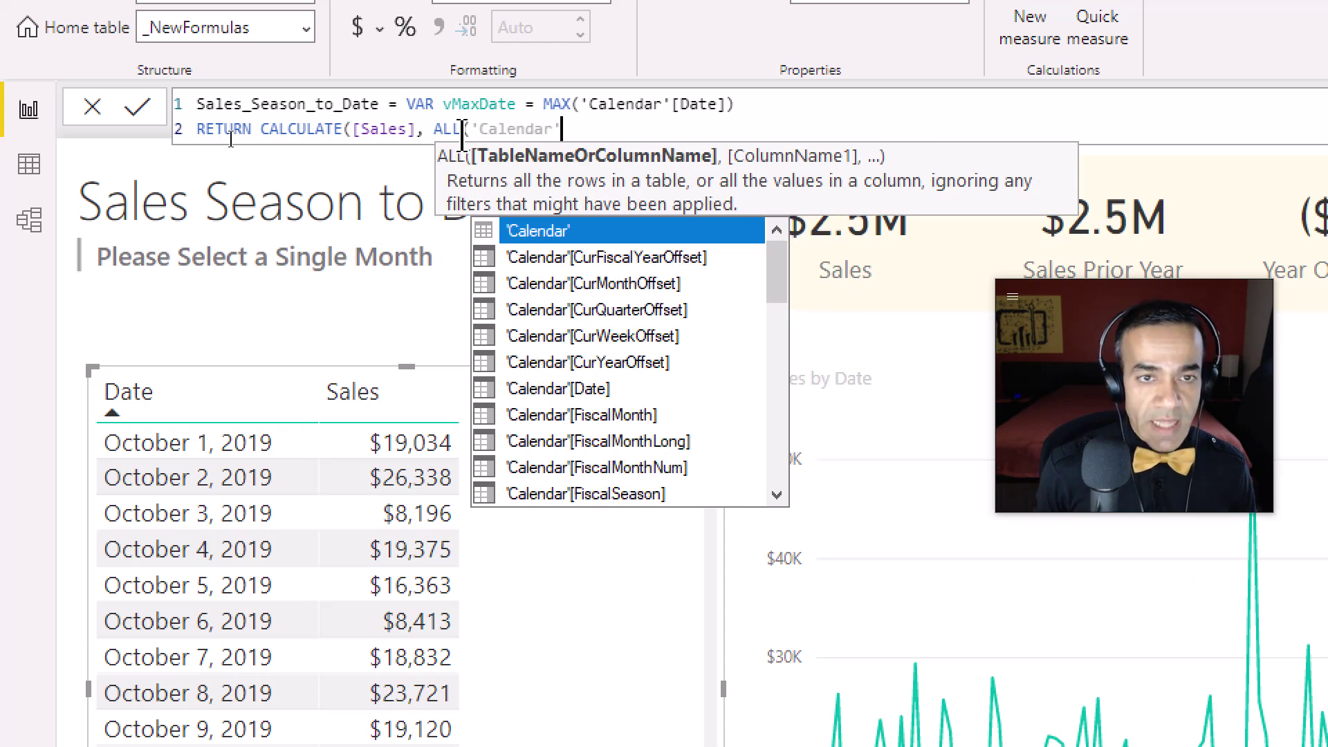
{"action": "key", "text": "Escape"}
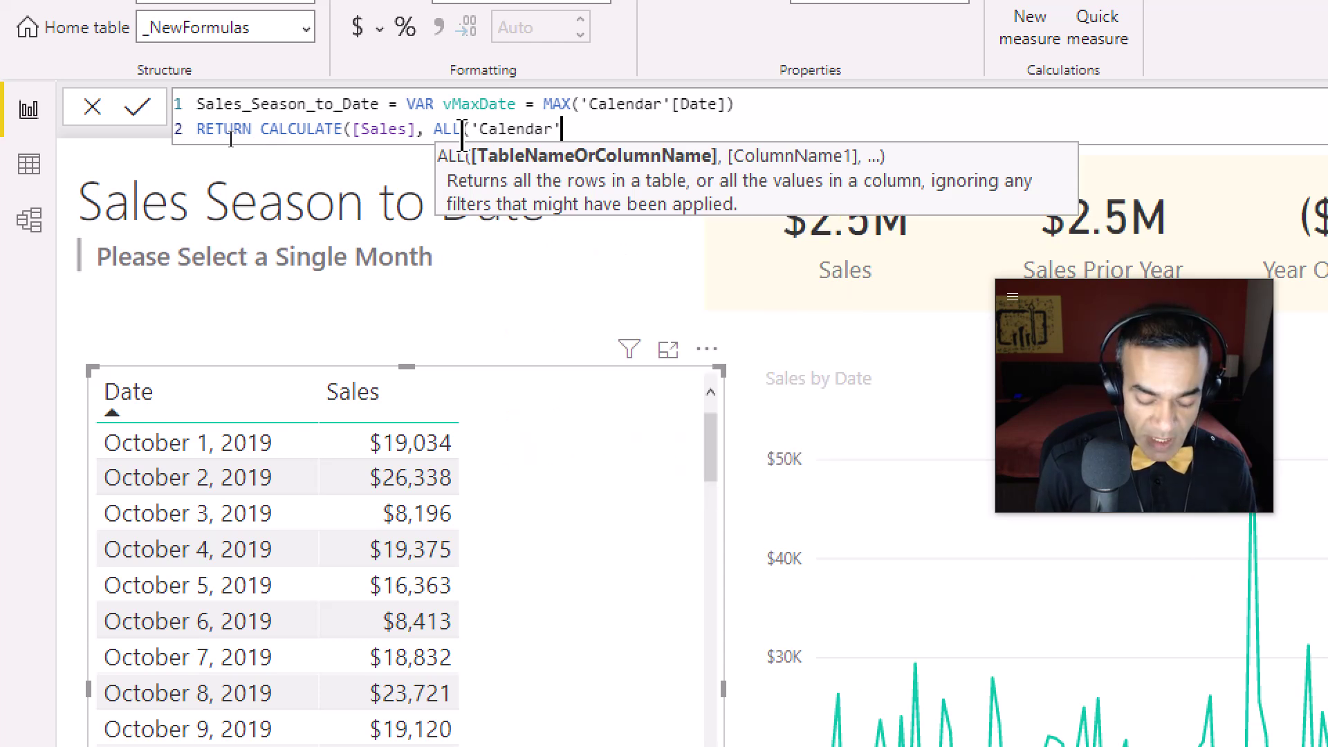
{"action": "type", "text": "),"}
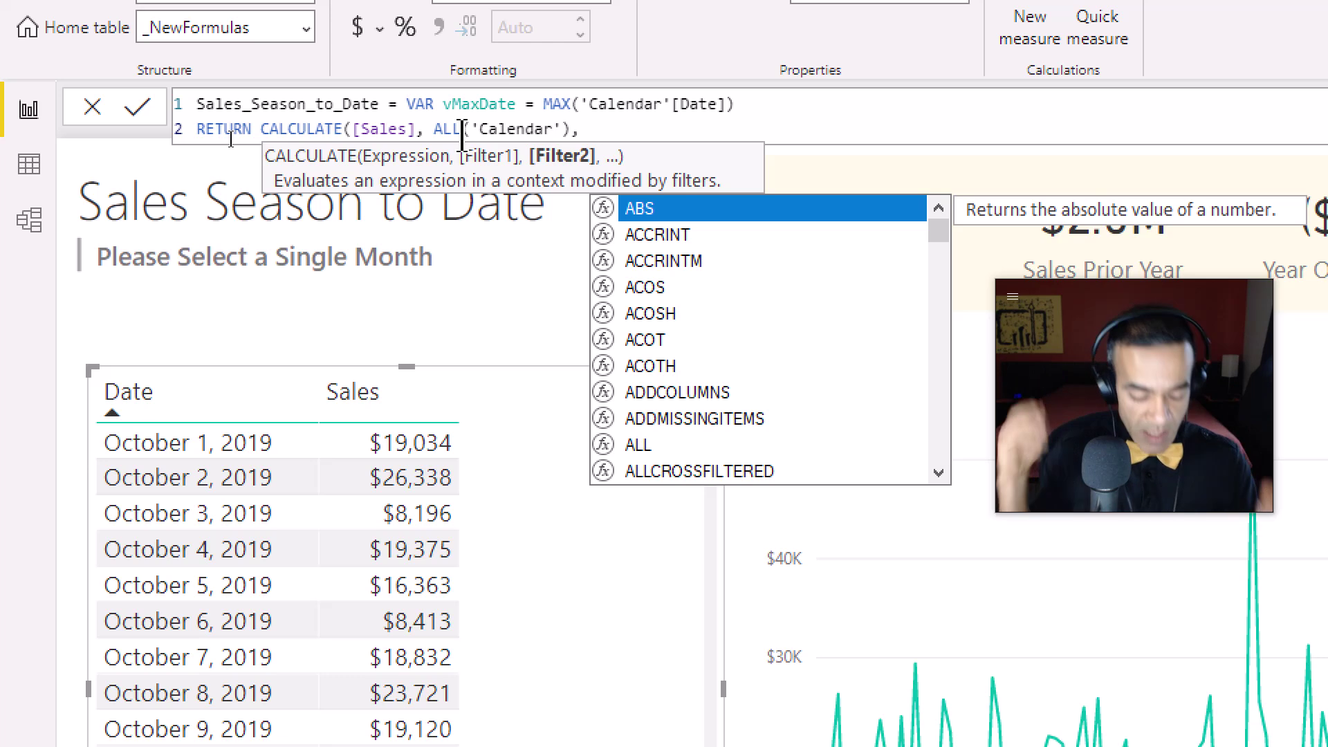
Step: Add VALUES('Calendar'[FiscalYear_Season]) as the second filter argument of the CALCULATE expression
{"action": "type", "text": "VALUE"}
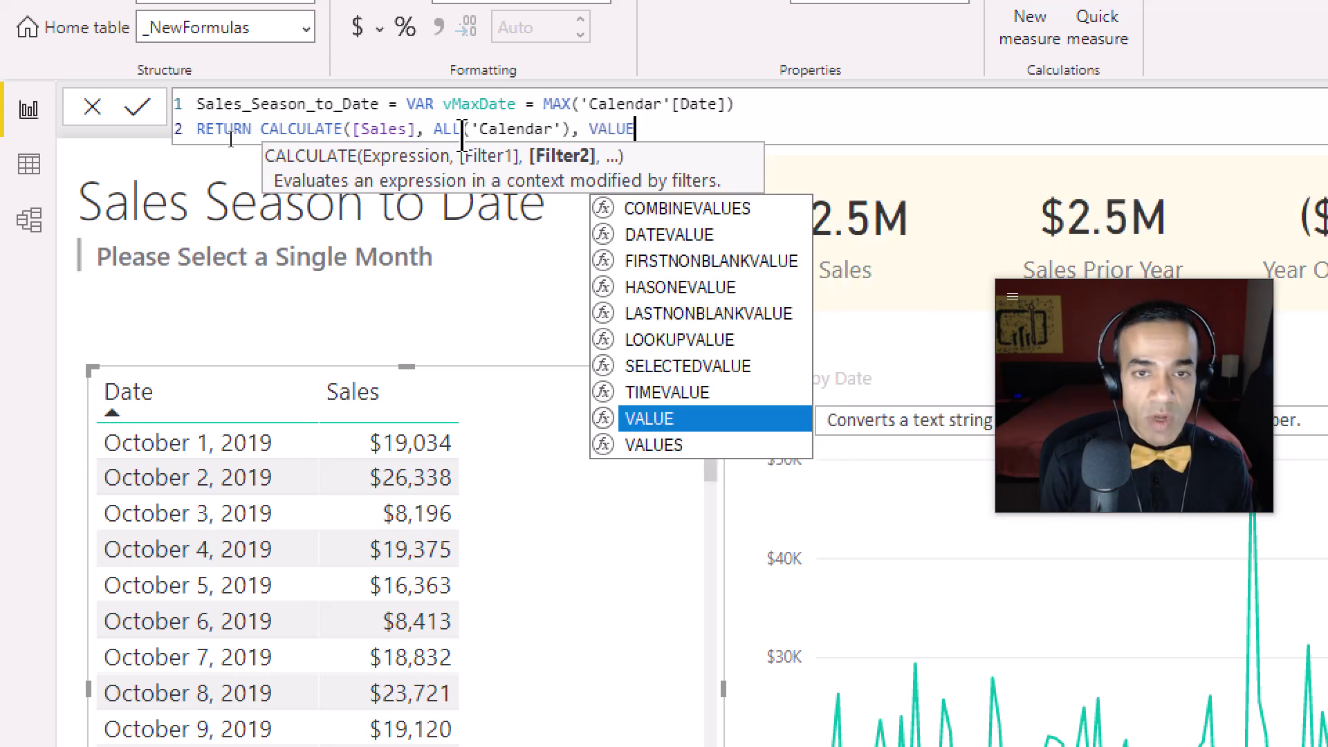
{"action": "type", "text": "S("}
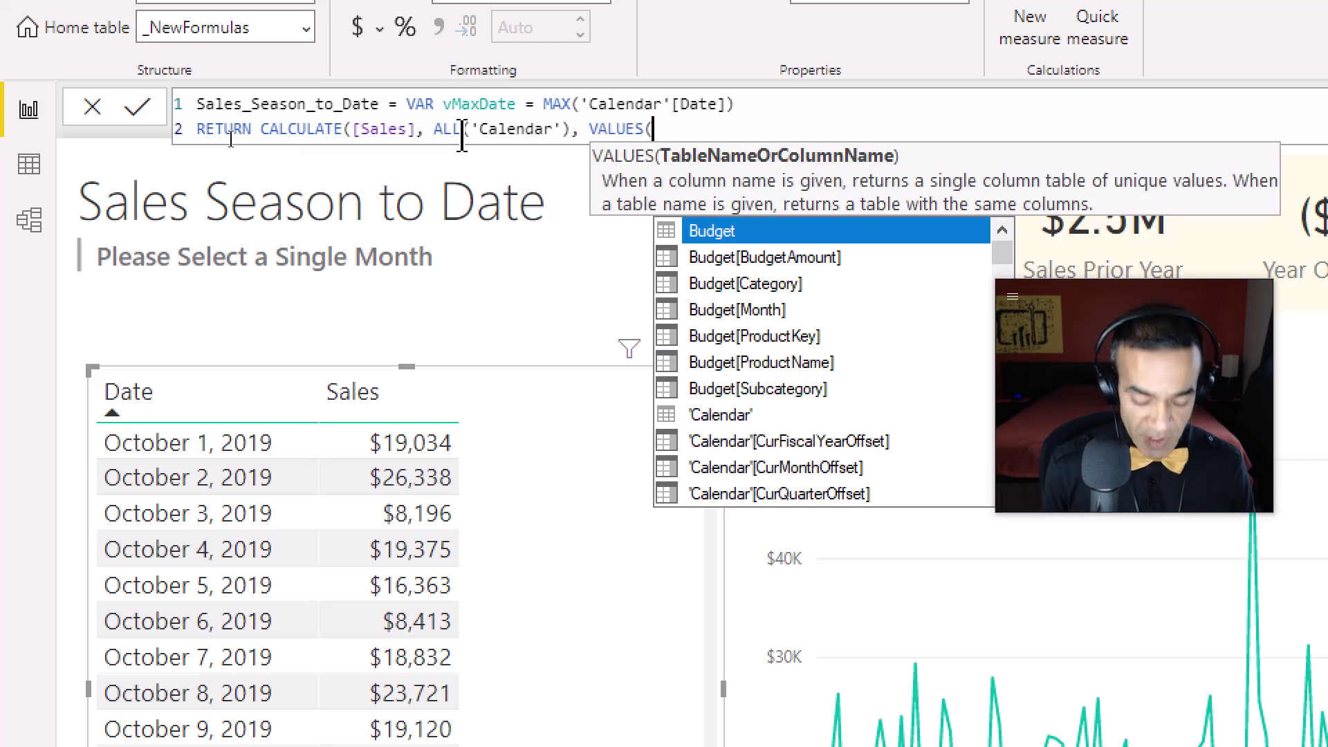
{"action": "type", "text": "Season"}
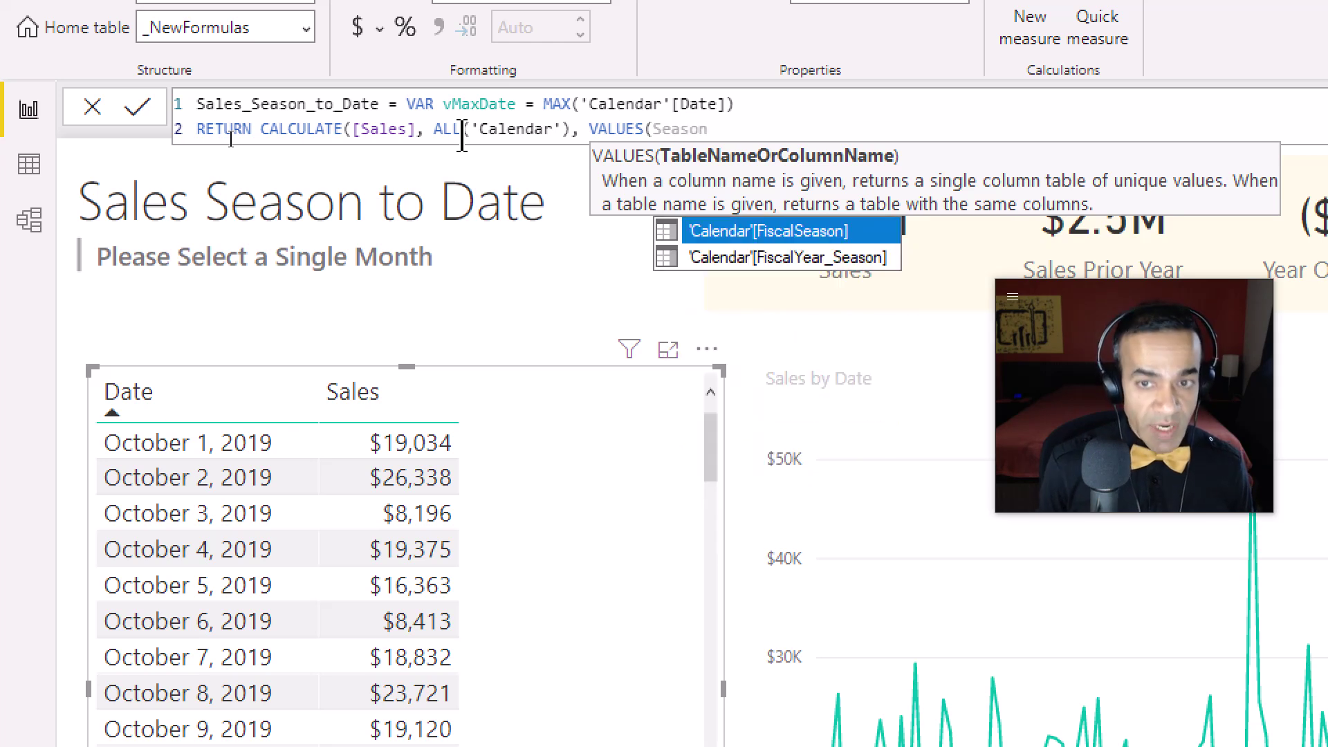
{"action": "key", "text": "Down"}
{"action": "key", "text": "Tab"}
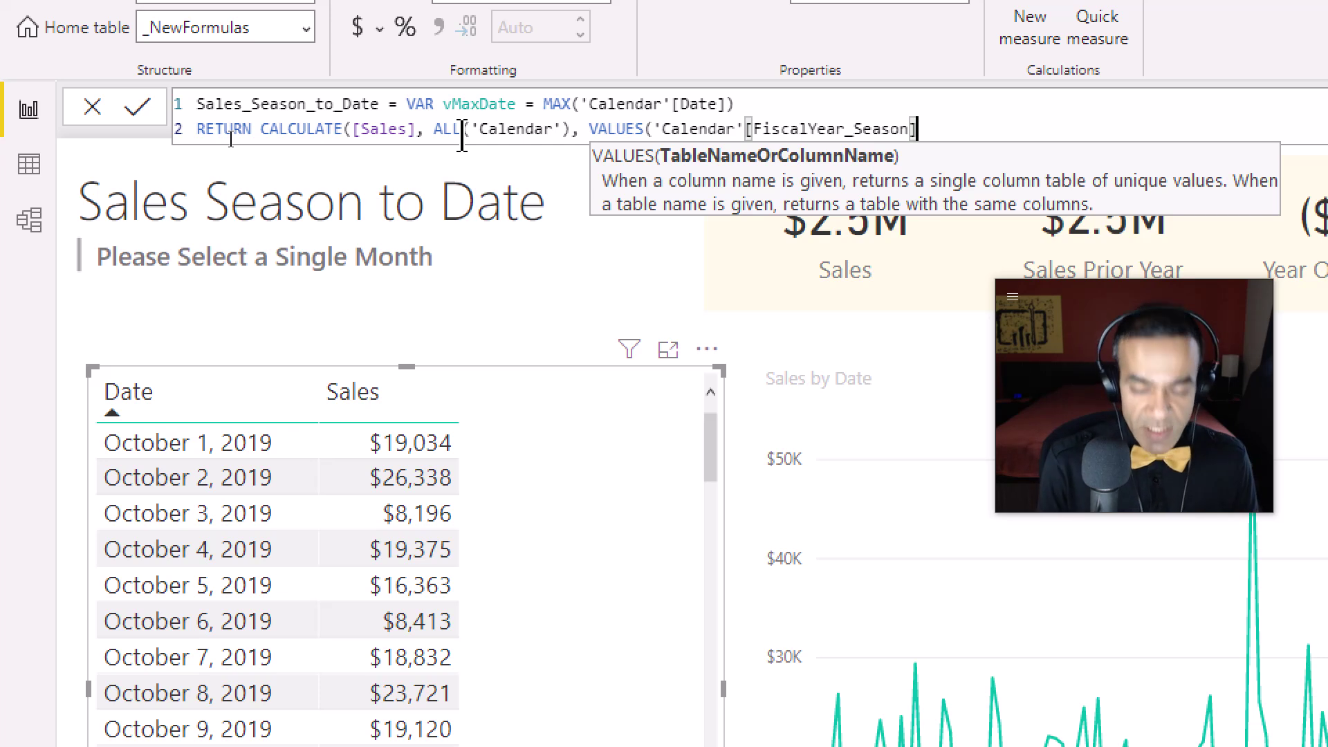
{"action": "type", "text": ")"}
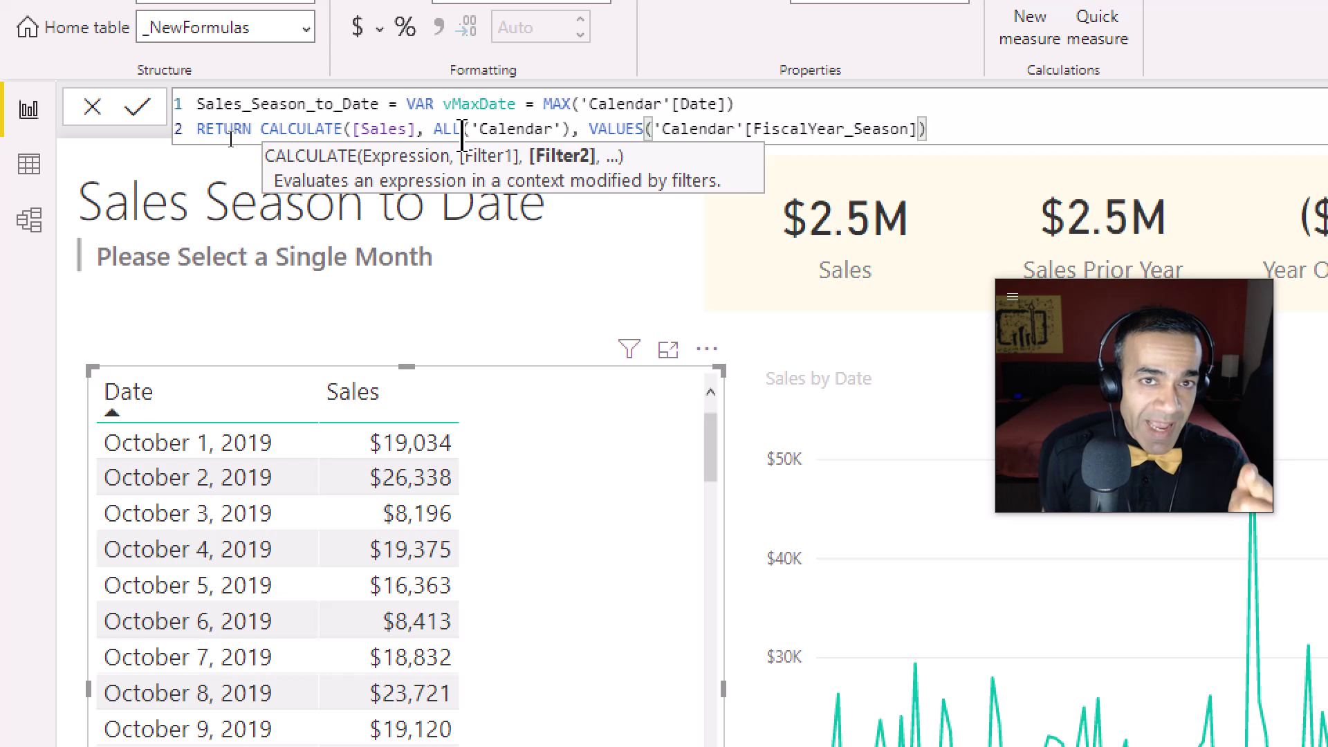
{"action": "type", "text": ", "}
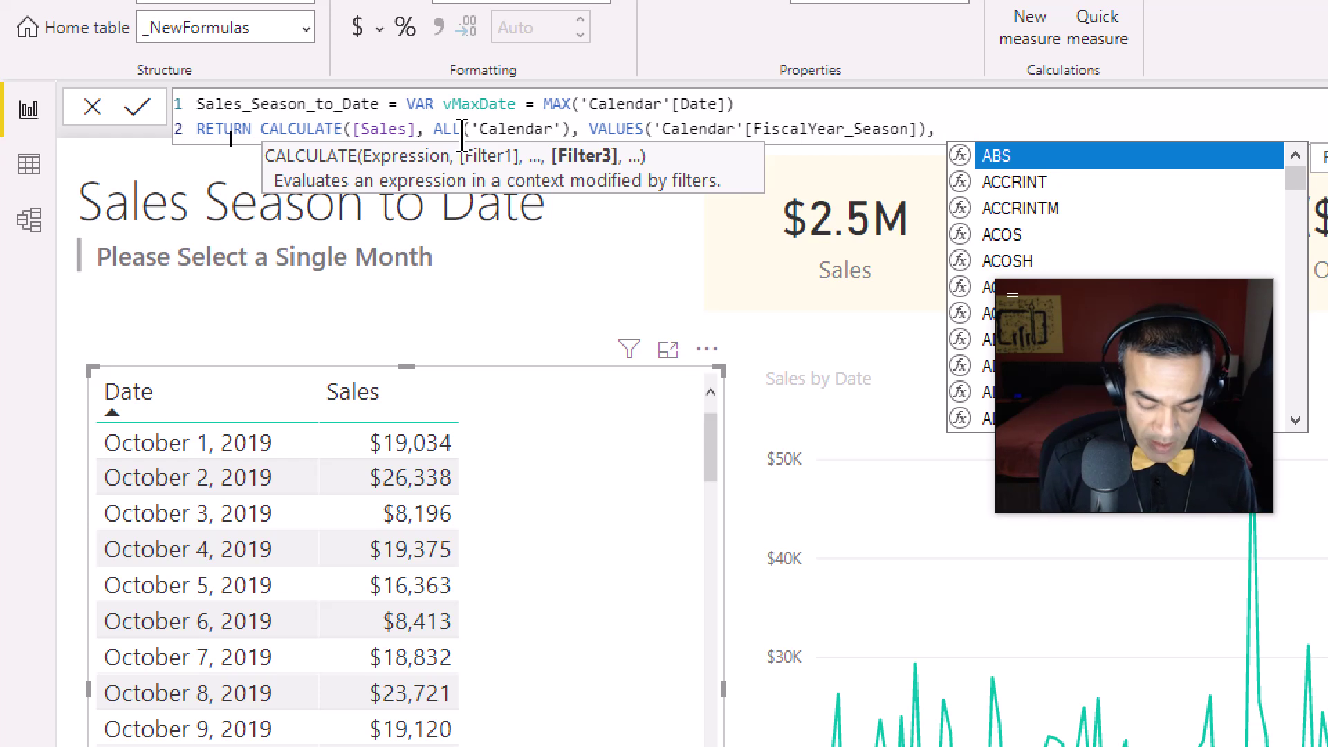
Step: Add the condition 'Calendar'[Date] <= vMaxDate as the third filter argument and close the CALCULATE expression
{"action": "type", "text": "'Cal"}
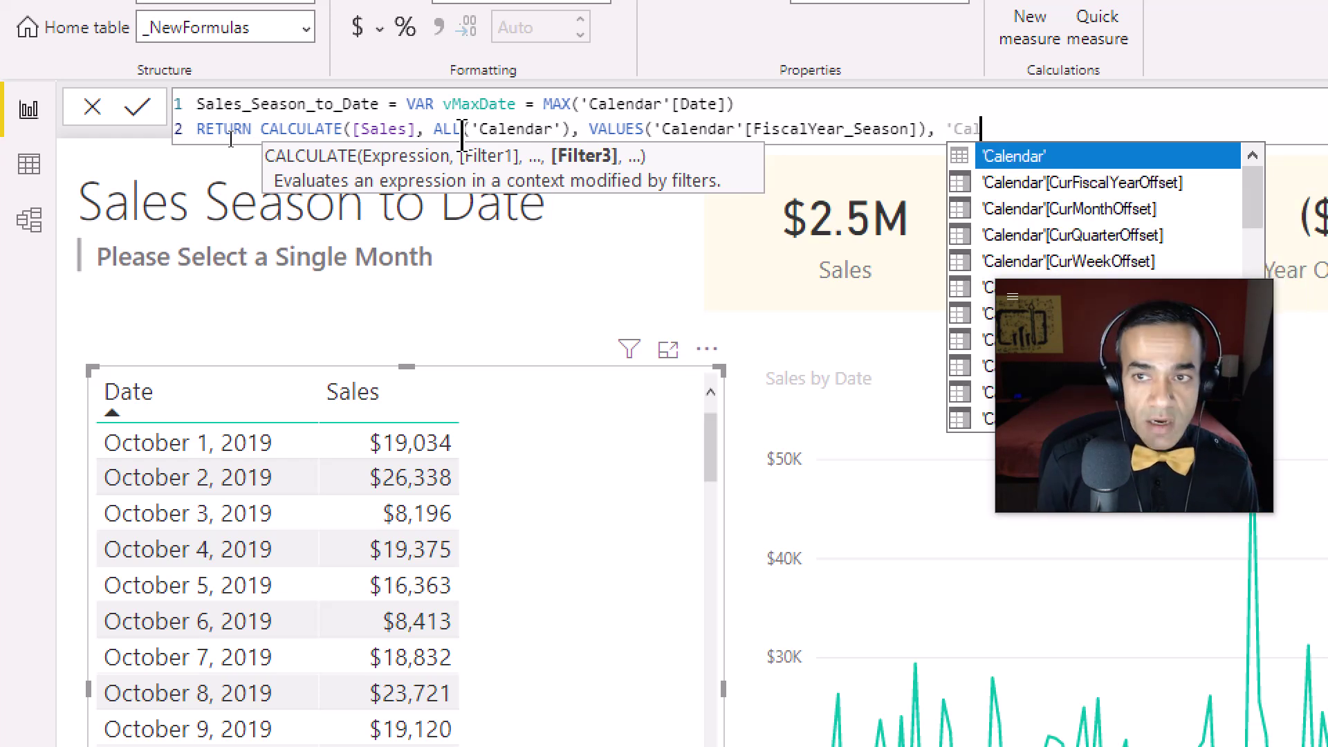
{"action": "type", "text": "endar'[Da"}
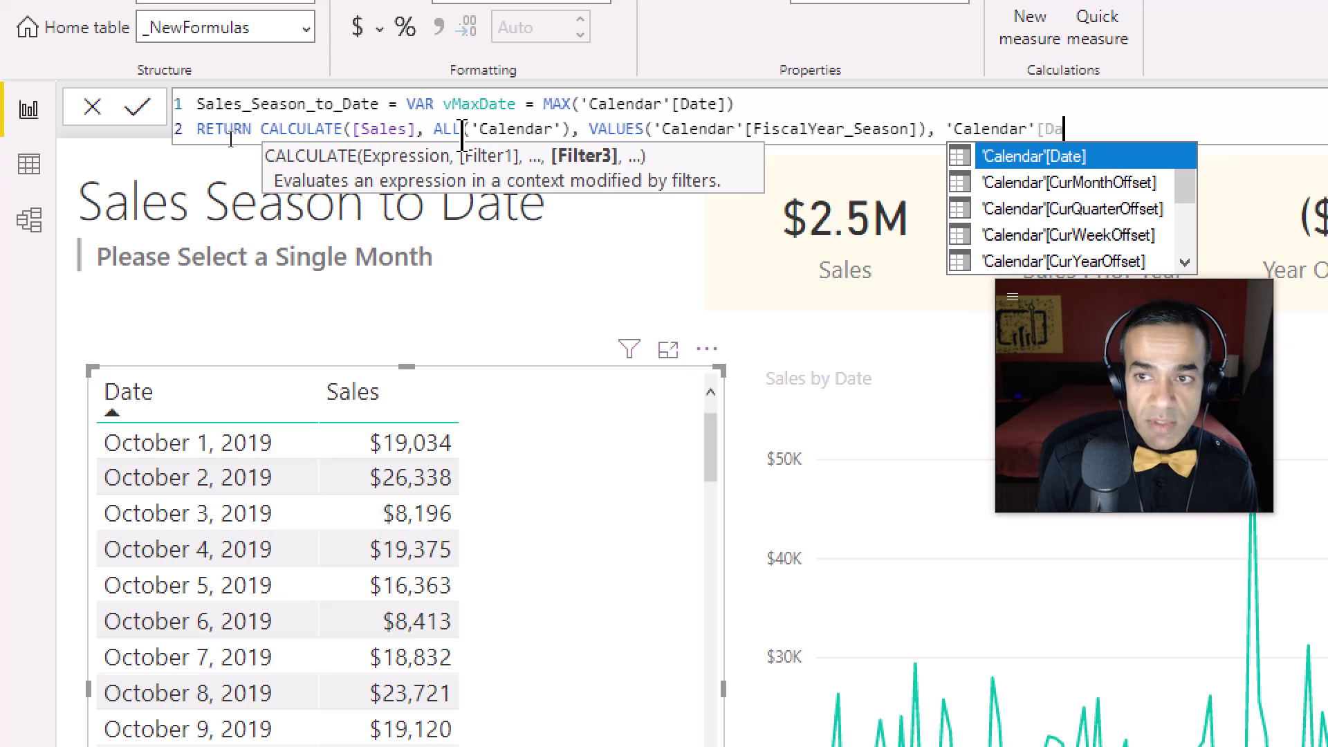
{"action": "key", "text": "Tab"}
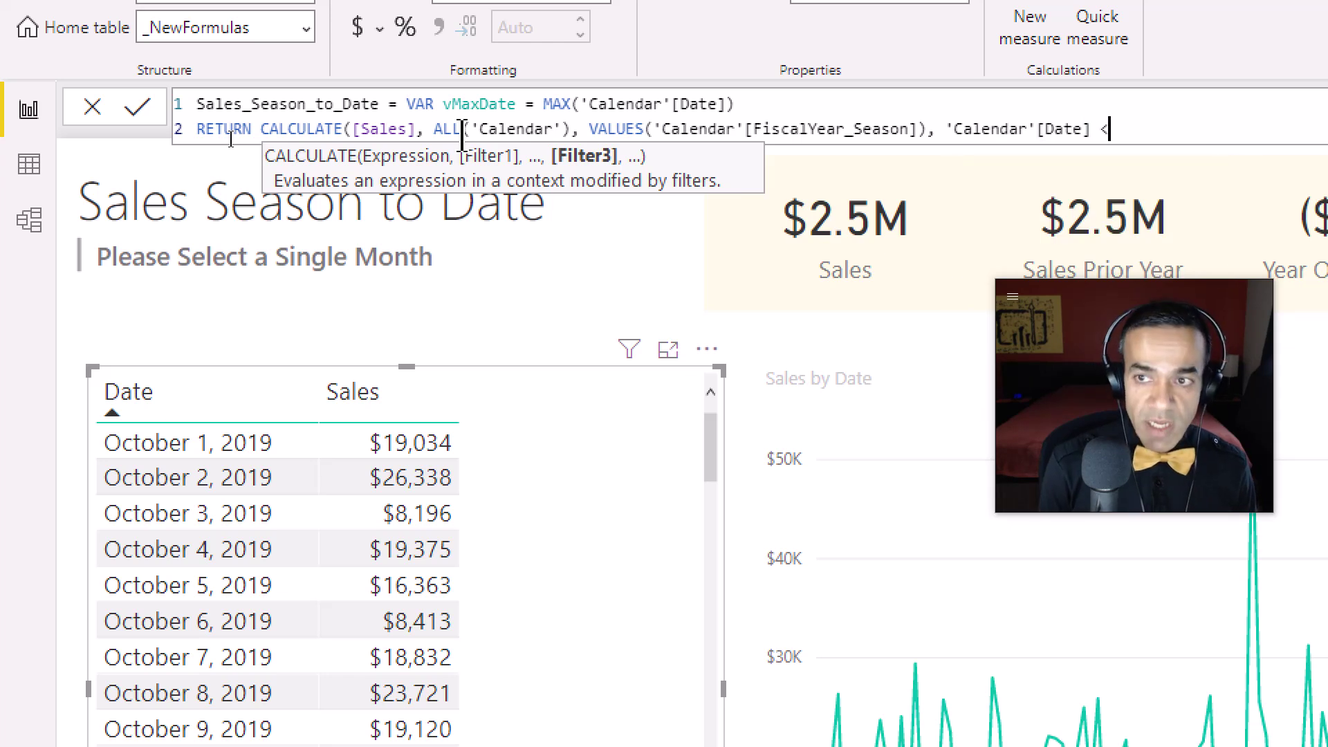
{"action": "type", "text": "<= vMax"}
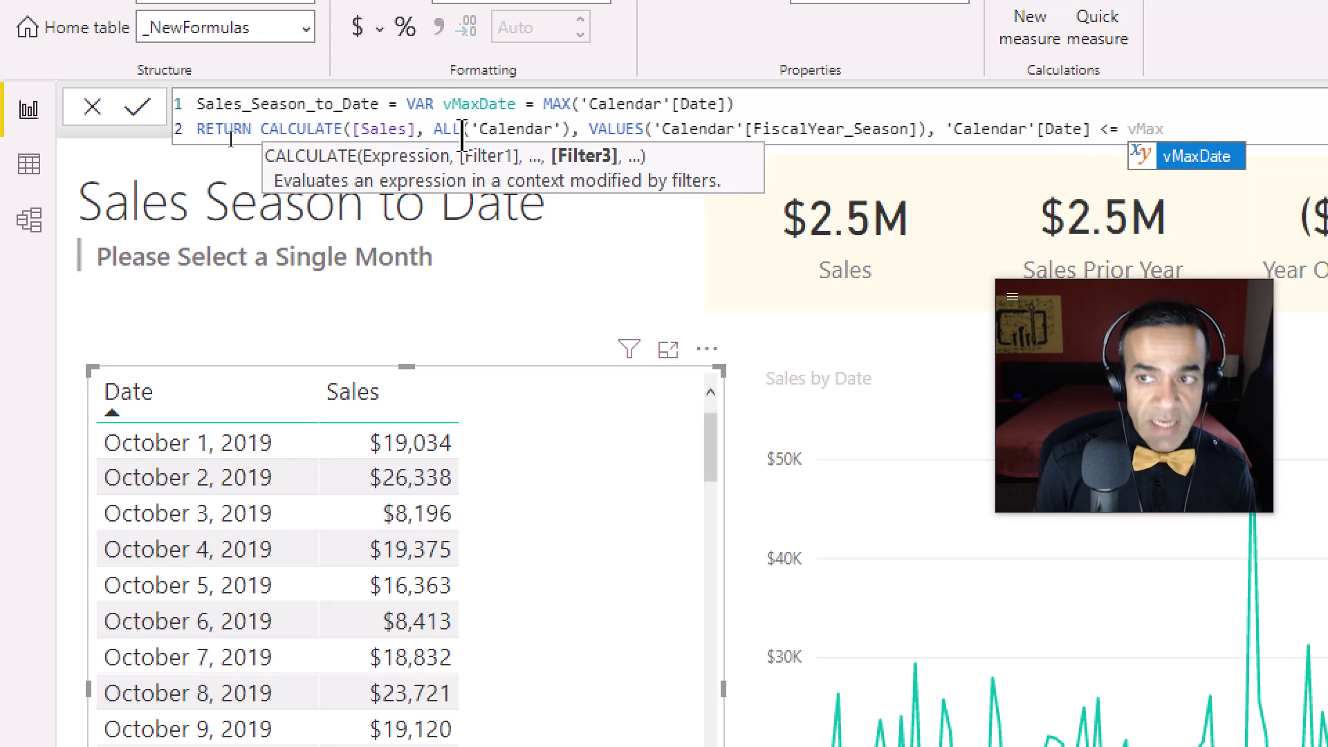
{"action": "key", "text": "Tab"}
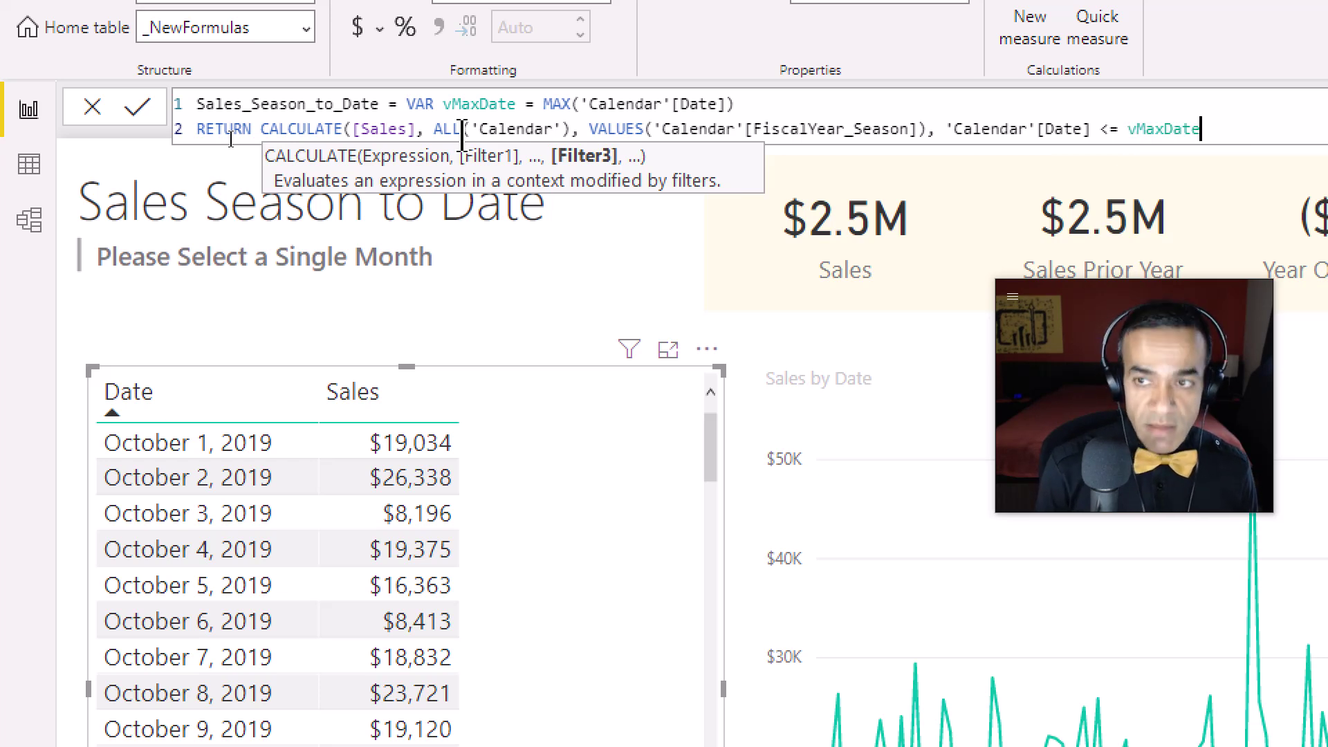
{"action": "type", "text": ")"}
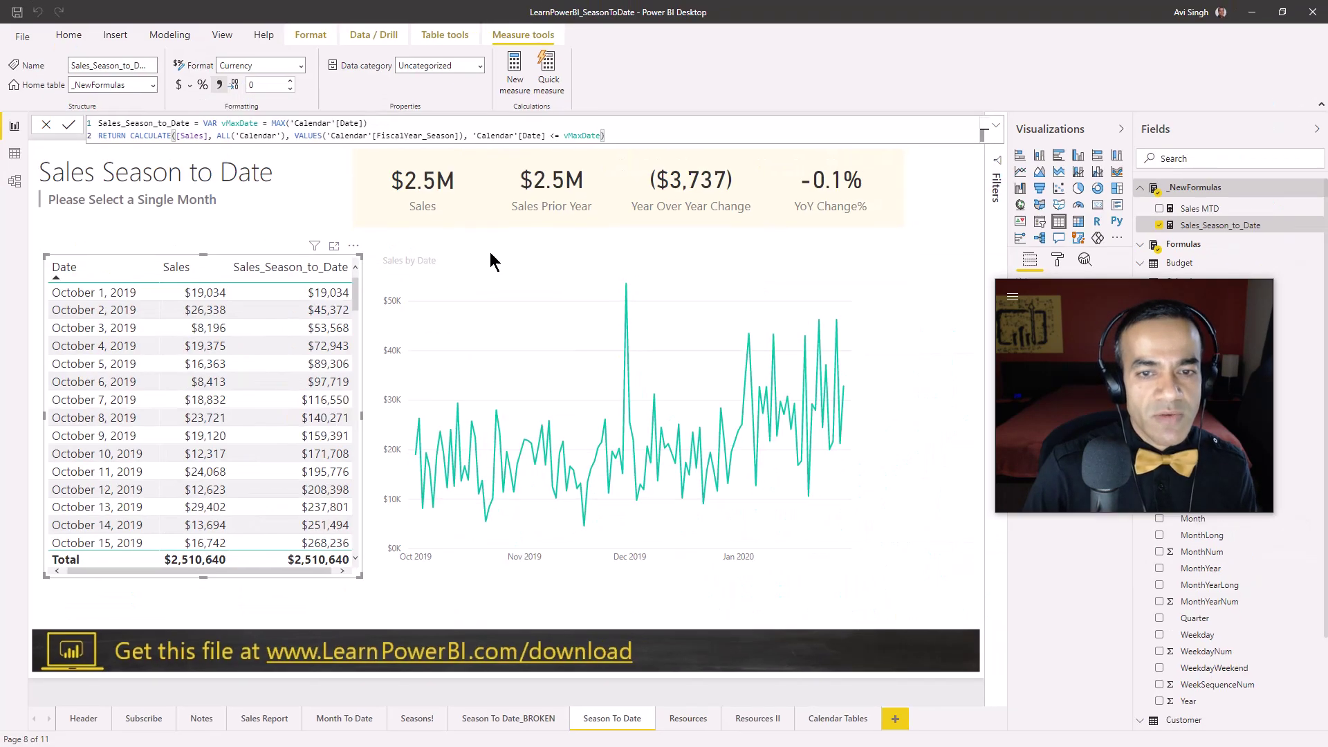
Step: Add Sales_Season_to_Date to the Sales by Date line chart, sketch a mark along its rising line and clear it
{"action": "left_click", "coordinate": [823, 284]}
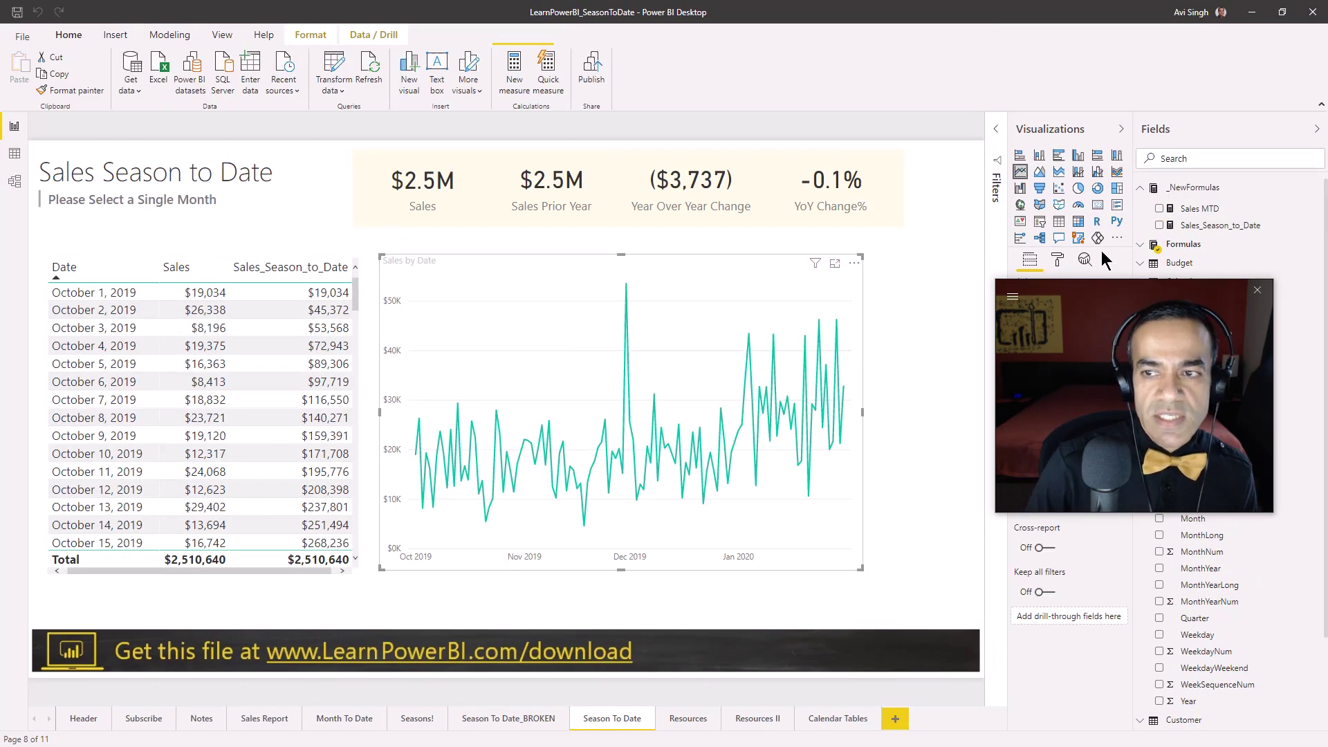
{"action": "left_click", "coordinate": [1159, 226]}
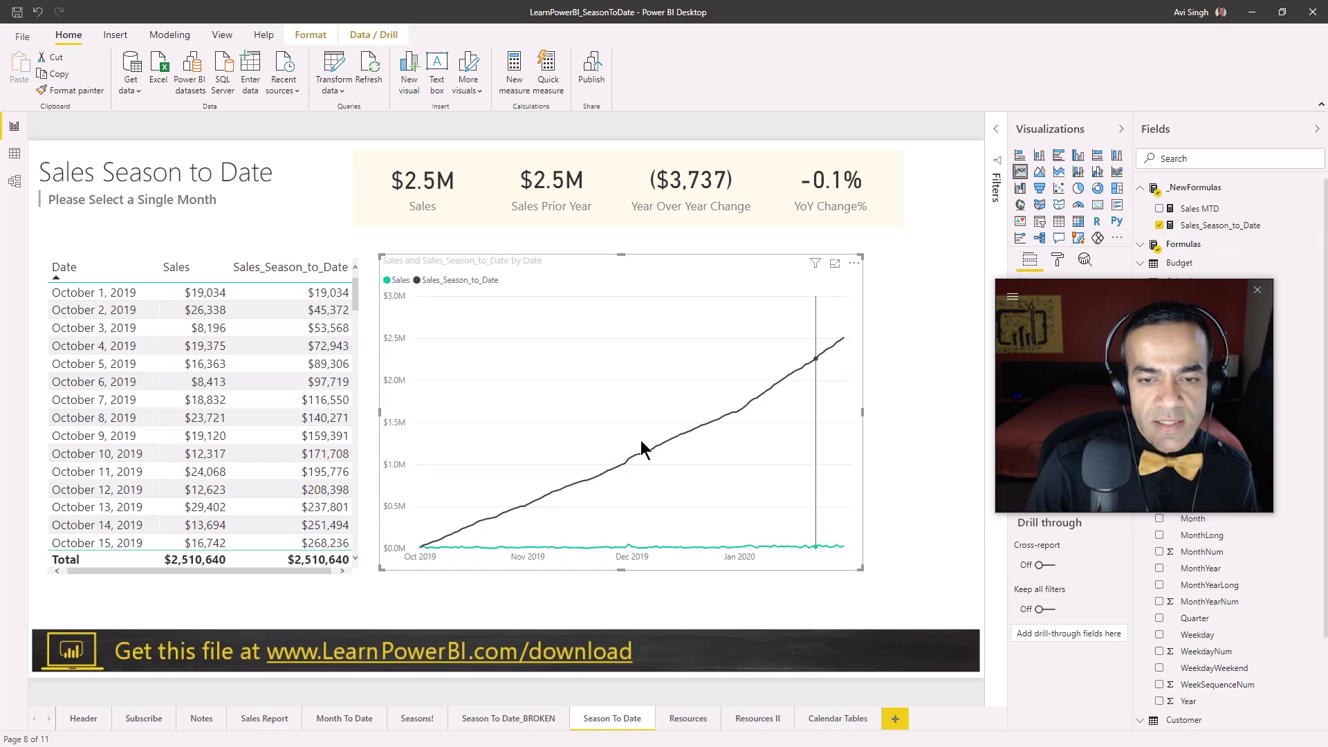
{"action": "mouse_move", "coordinate": [422, 546]}
{"action": "left_mouse_down"}
{"action": "mouse_move", "coordinate": [502, 520]}
{"action": "mouse_move", "coordinate": [792, 374]}
{"action": "left_mouse_up"}
{"action": "key", "text": "Escape"}
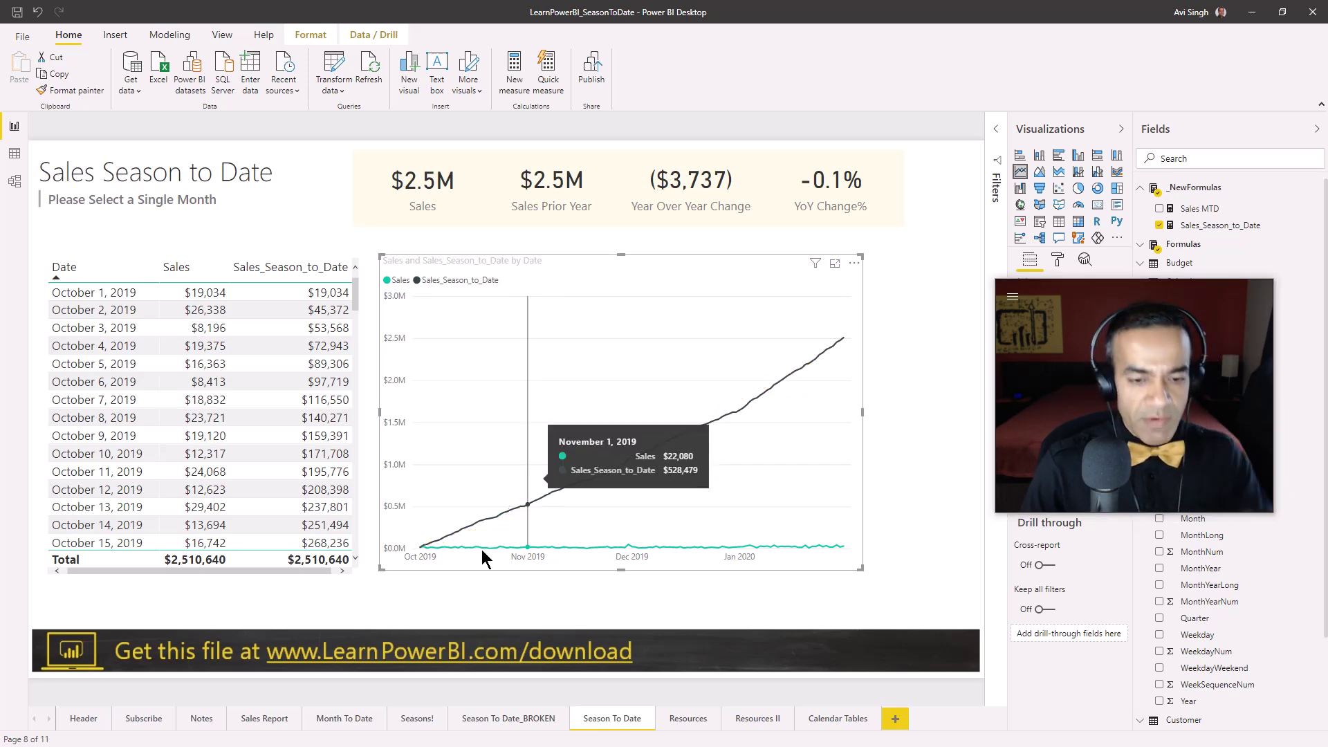
{"action": "left_click", "coordinate": [484, 719]}
{"action": "left_click", "coordinate": [606, 716]}
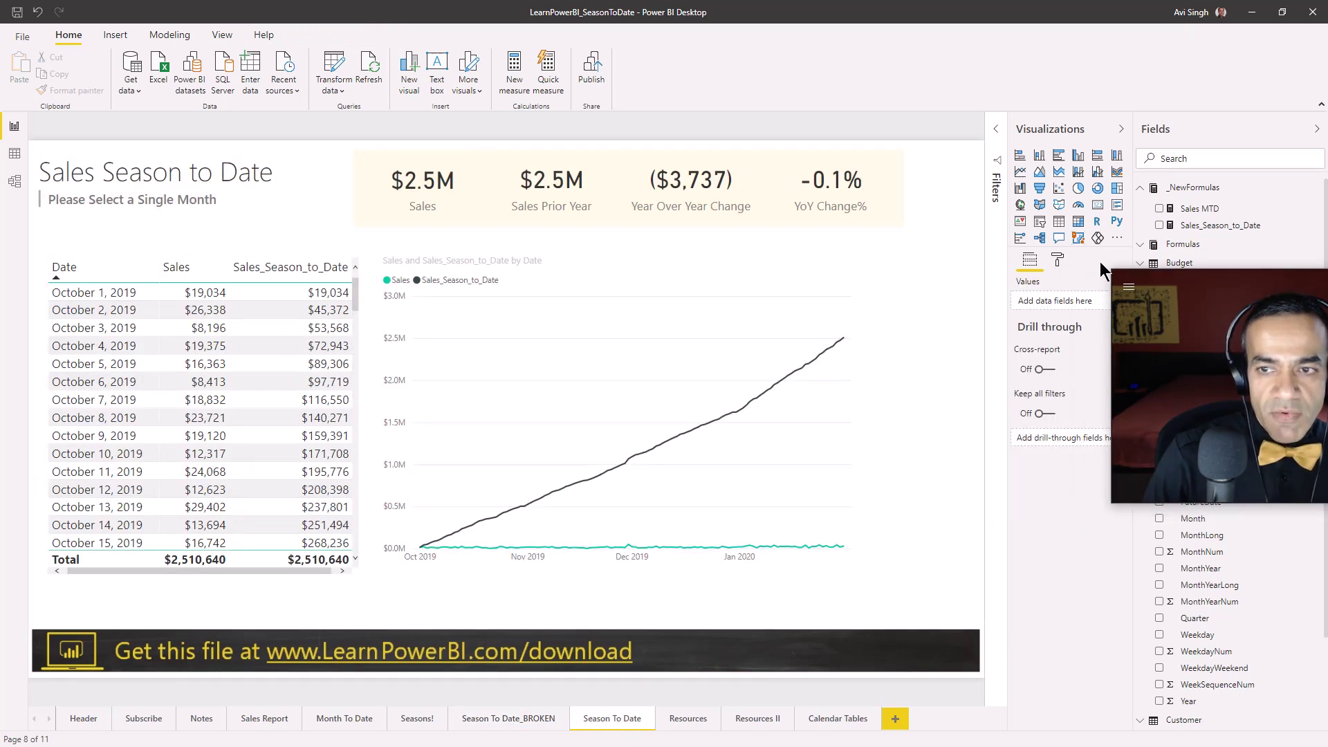
Step: Extend the page's FiscalYear_Season filter to also include FY20_FS1, FY19_FS3 and FY19_FS2
{"action": "left_click", "coordinate": [1001, 141]}
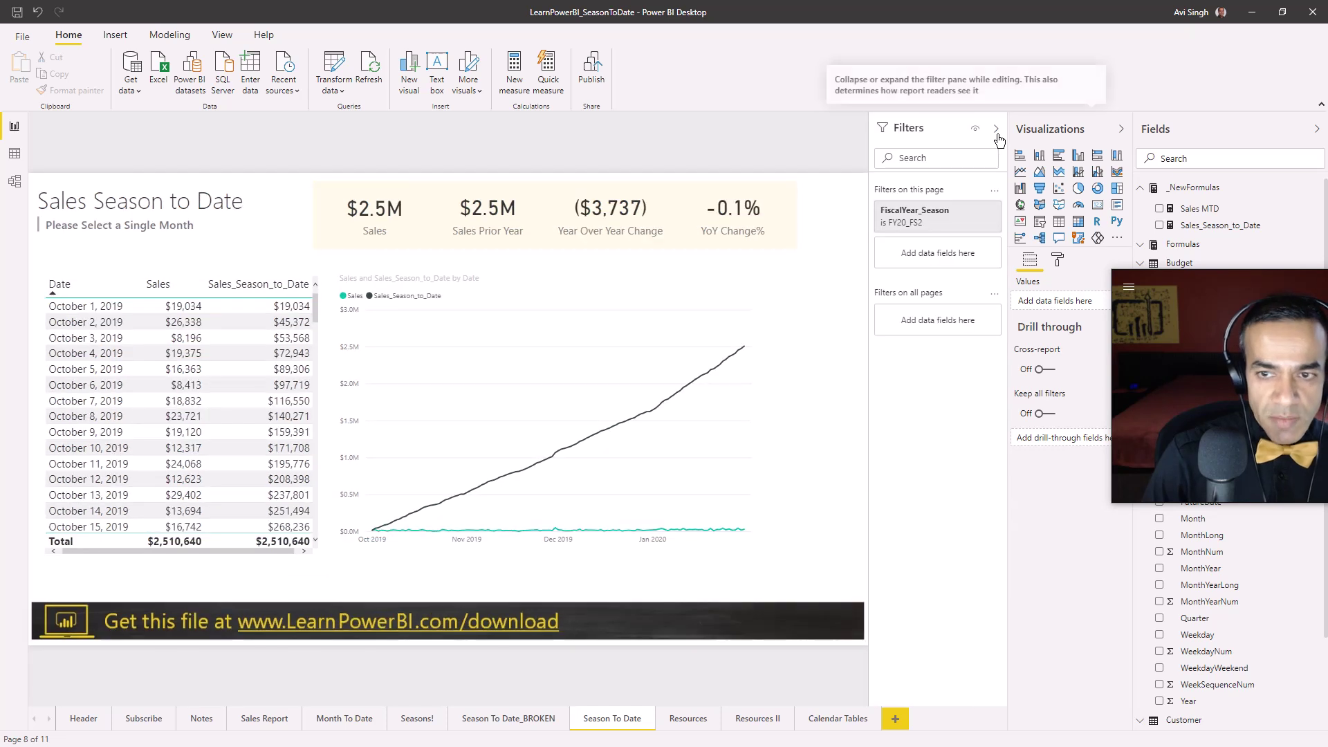
{"action": "left_click", "coordinate": [961, 212]}
{"action": "scroll", "coordinate": [964, 332], "scroll_direction": "down", "scroll_amount": 3}
{"action": "scroll", "coordinate": [974, 356], "scroll_direction": "down", "scroll_amount": 3}
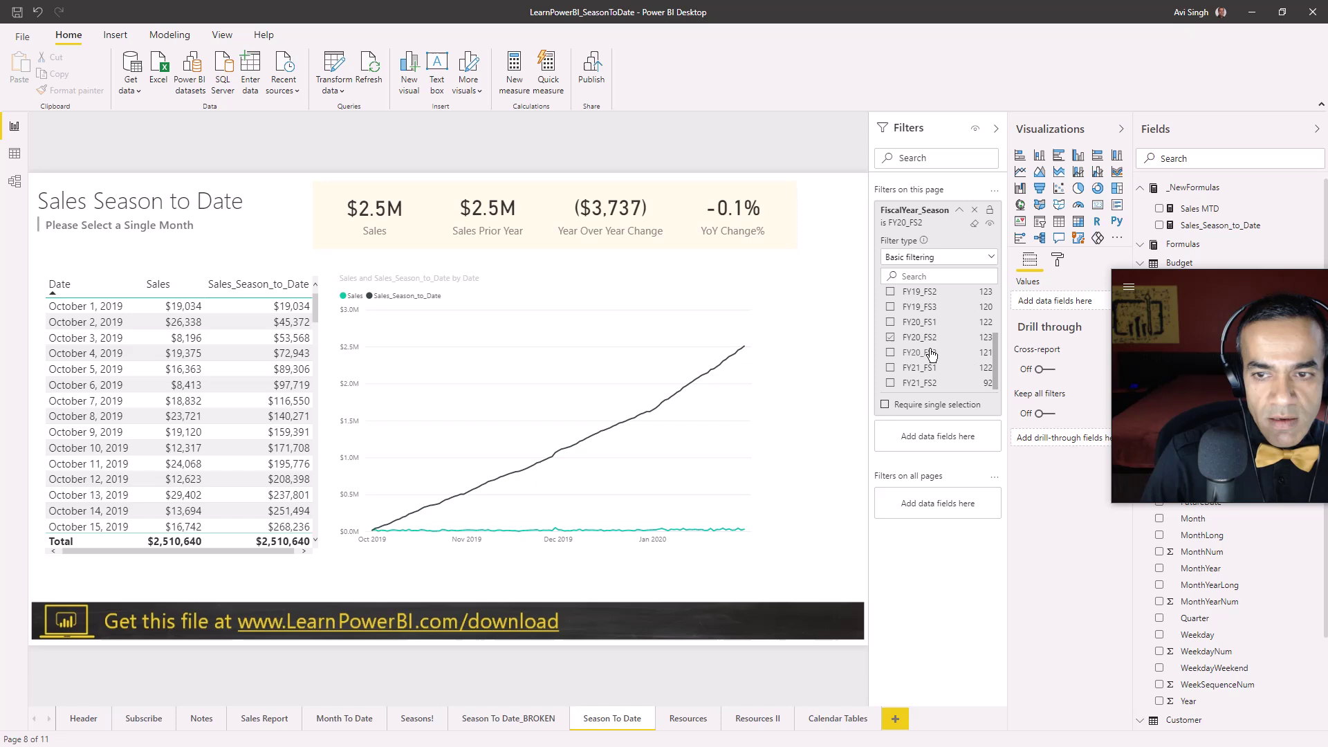
{"action": "left_click", "coordinate": [892, 322]}
{"action": "left_click", "coordinate": [891, 306]}
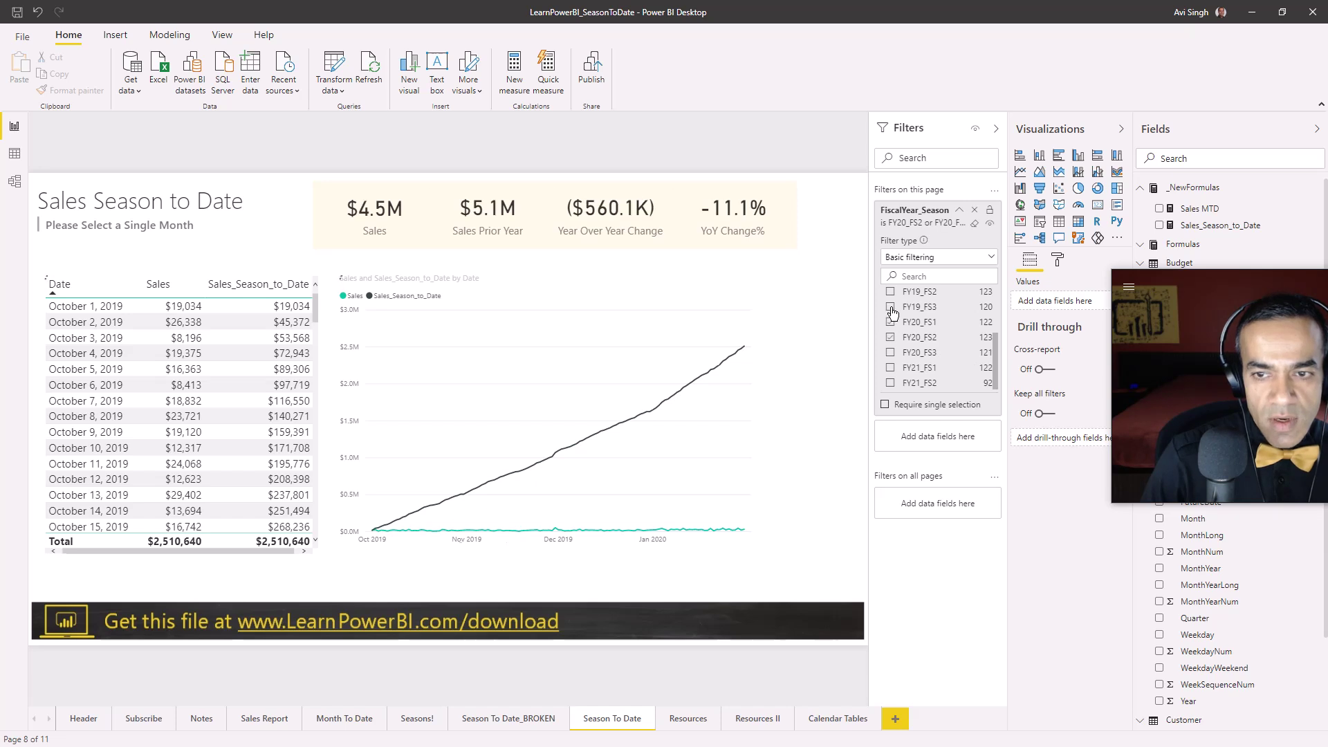
{"action": "left_click", "coordinate": [891, 292]}
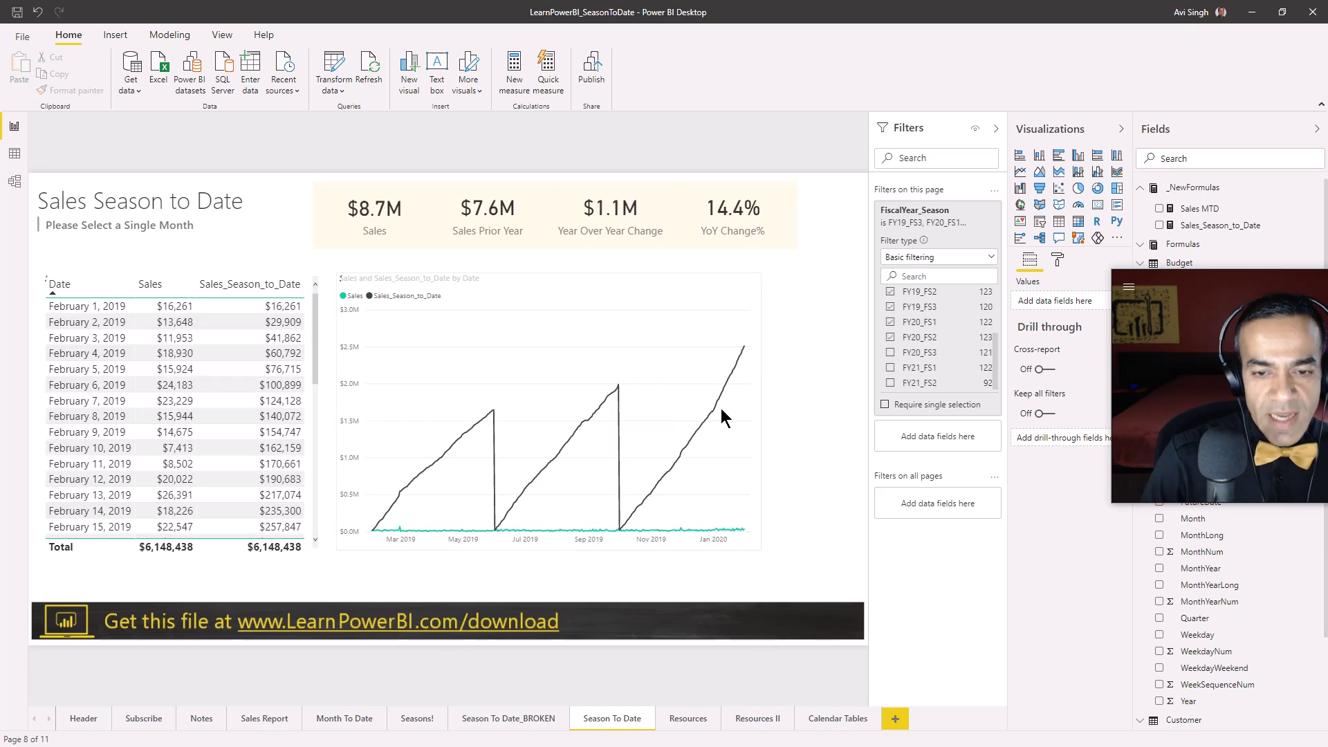
Step: Examine the Sales and Sales_Season_to_Date line chart in focus mode, return to the report page and deselect the chart
{"action": "left_click", "coordinate": [731, 290]}
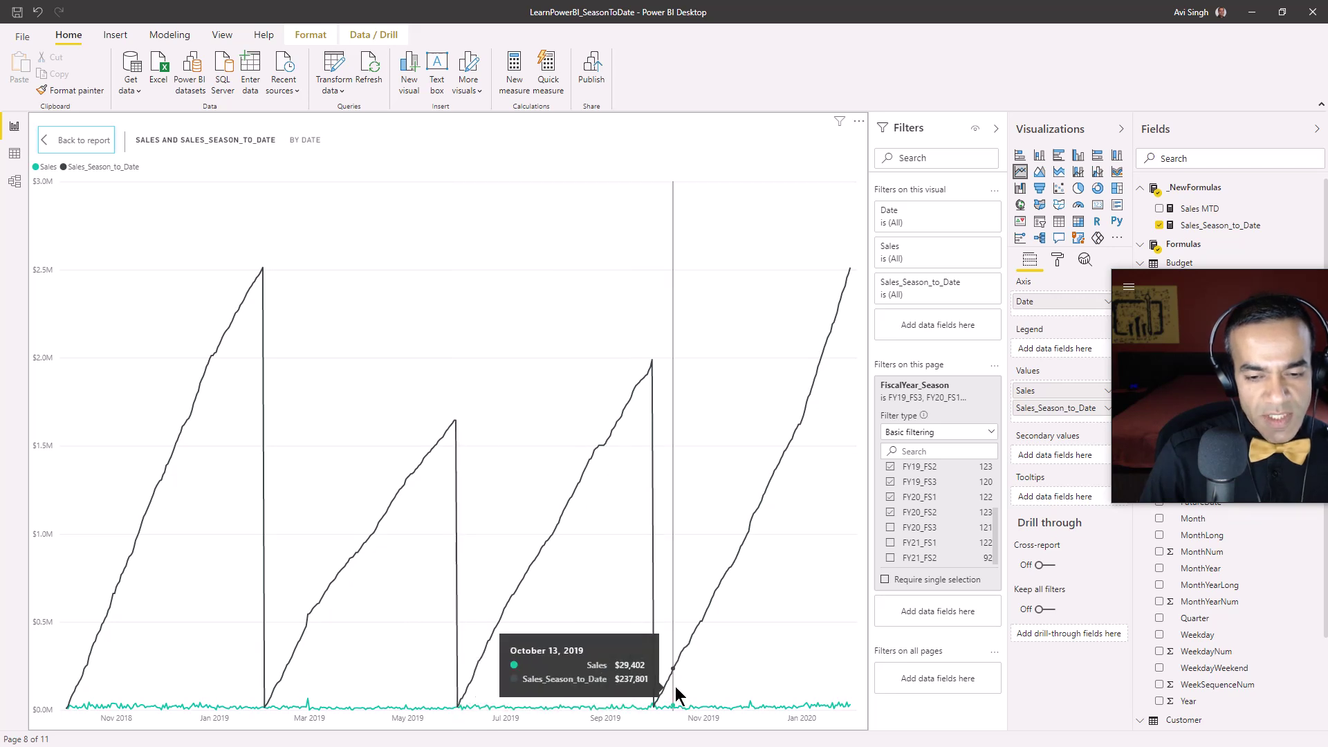
{"action": "left_click", "coordinate": [71, 139]}
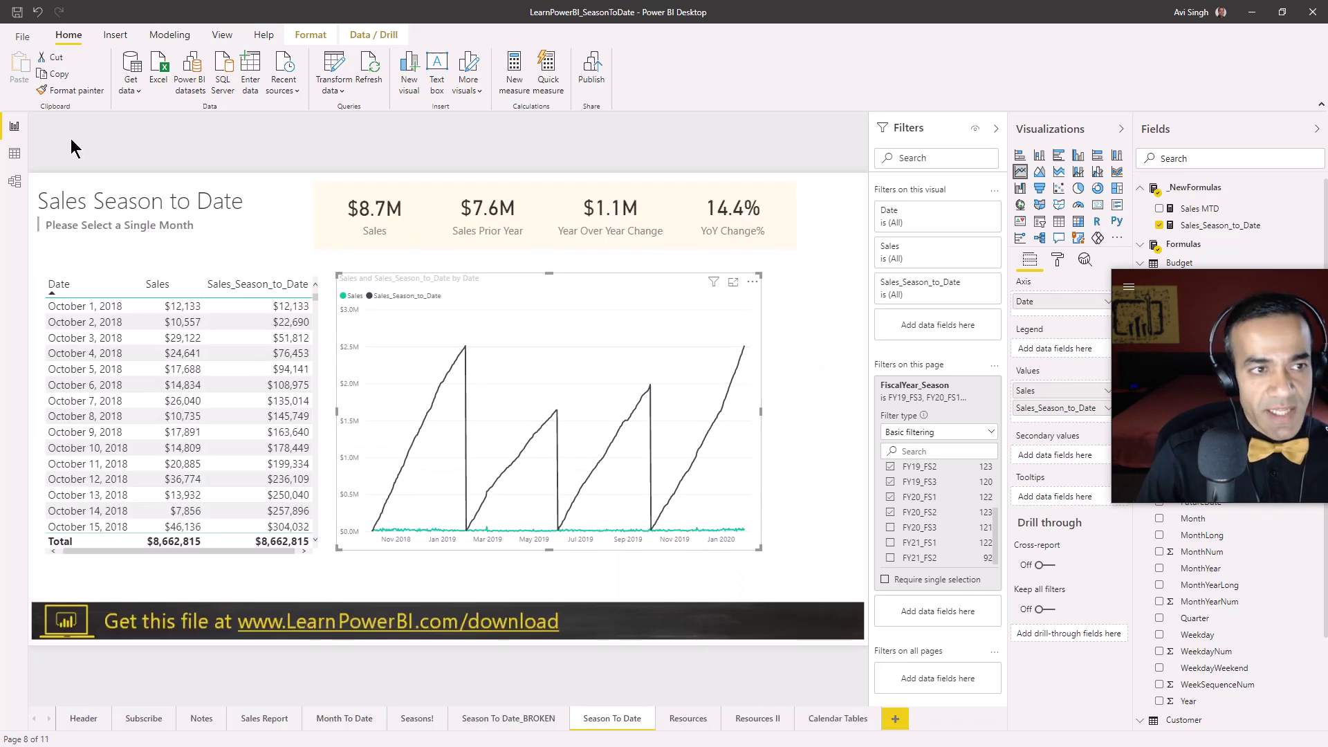
{"action": "left_click", "coordinate": [248, 192]}
Step: Show the Subscribe page of the report, followed by the Header page
{"action": "left_click_drag", "start_coordinate": [1250, 289], "coordinate": [1052, 124]}
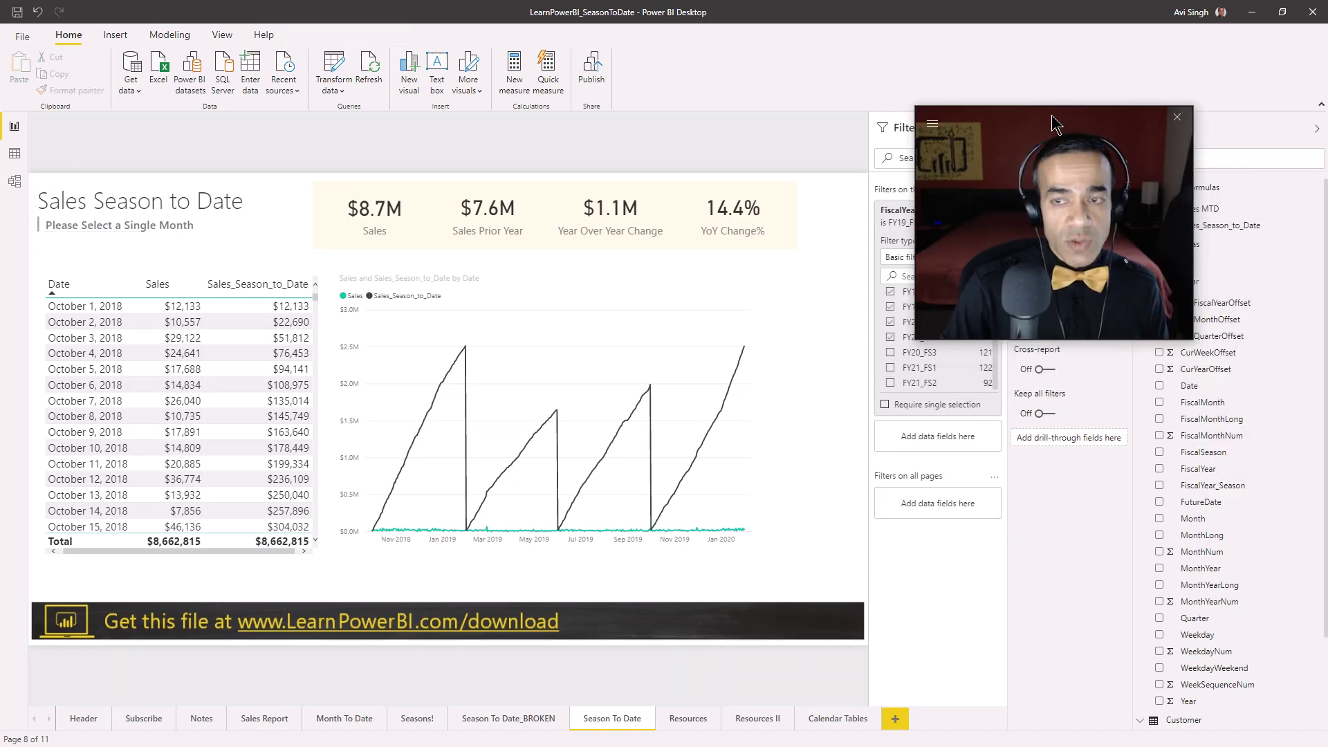
{"action": "left_click", "coordinate": [142, 719]}
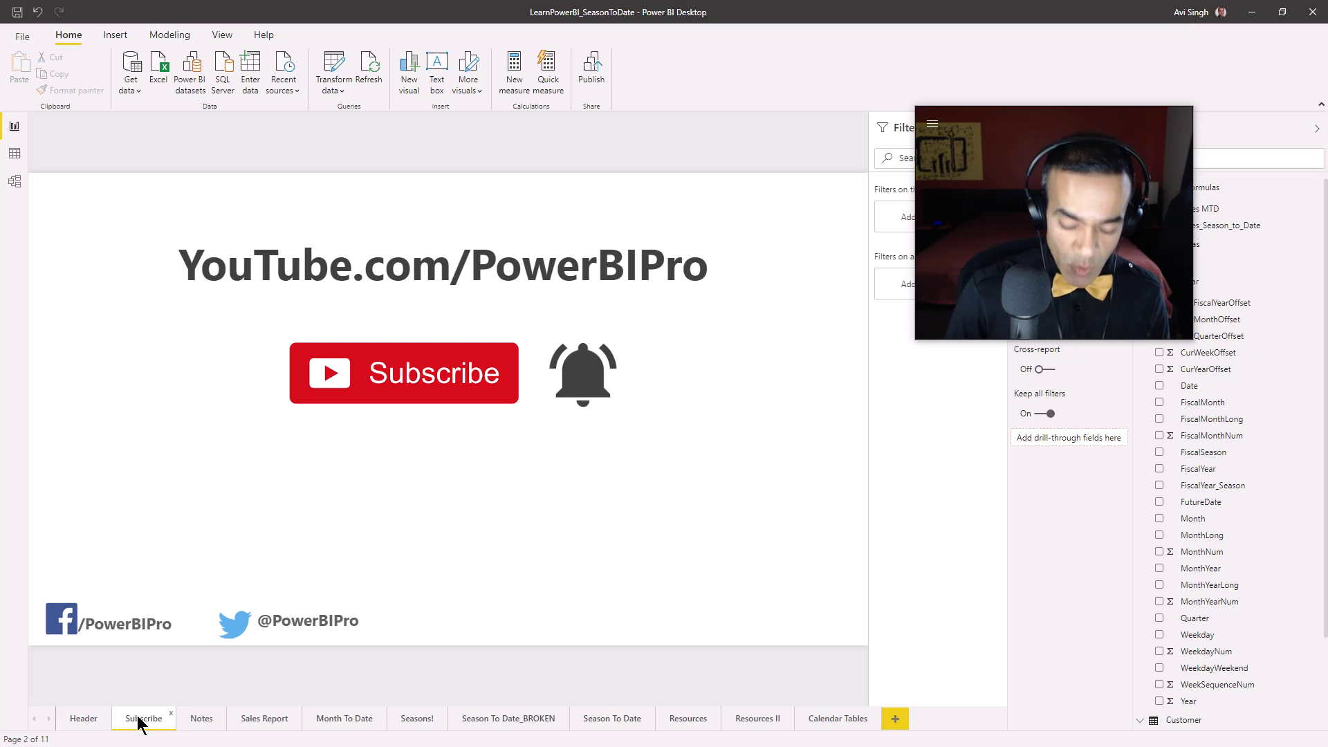
{"action": "left_click", "coordinate": [83, 719]}
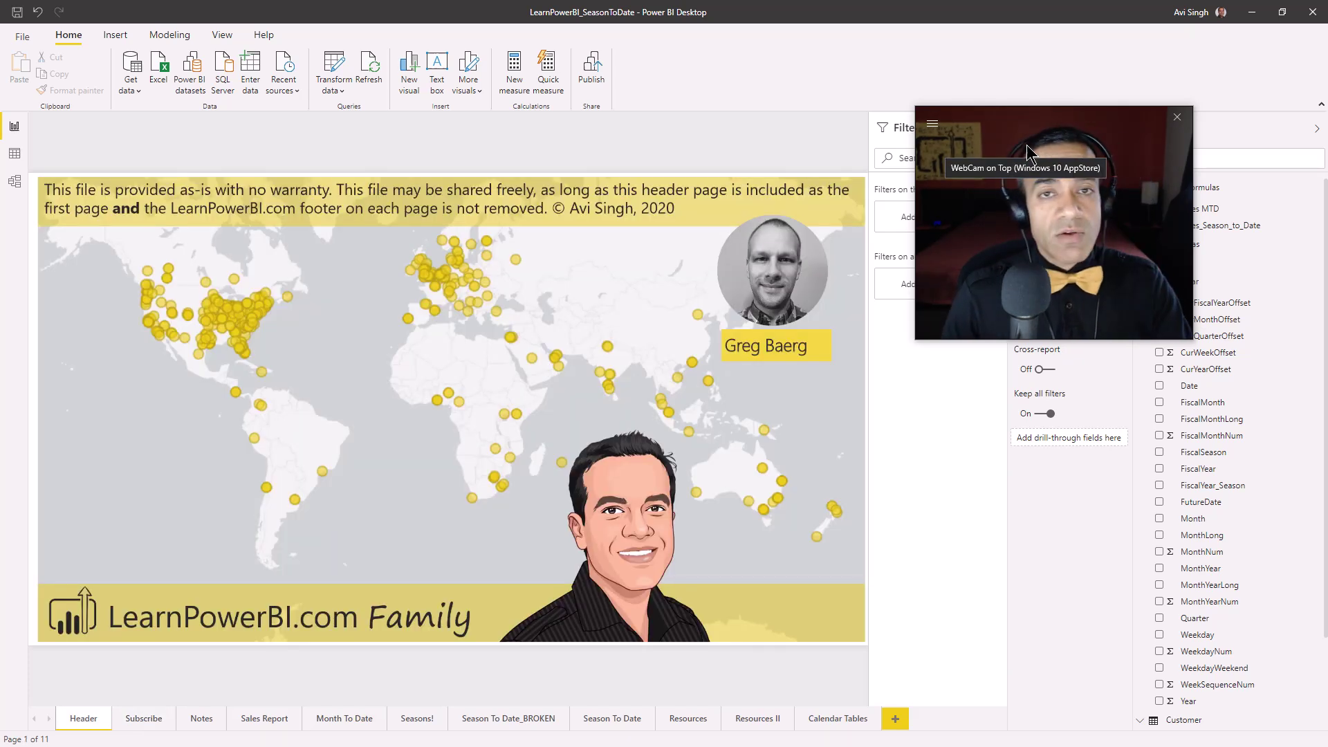